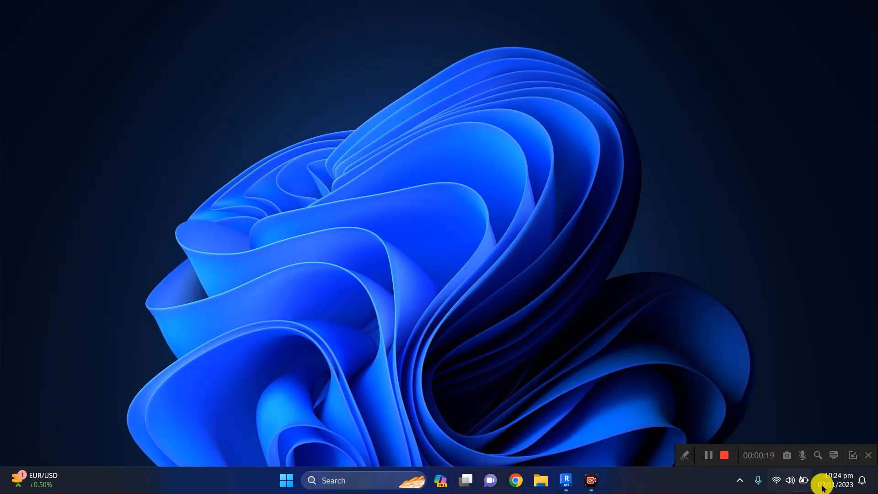
Switch to Autodesk Revit and create a new project from the Residential-Default template
left_click(853, 455)
left_click(574, 485)
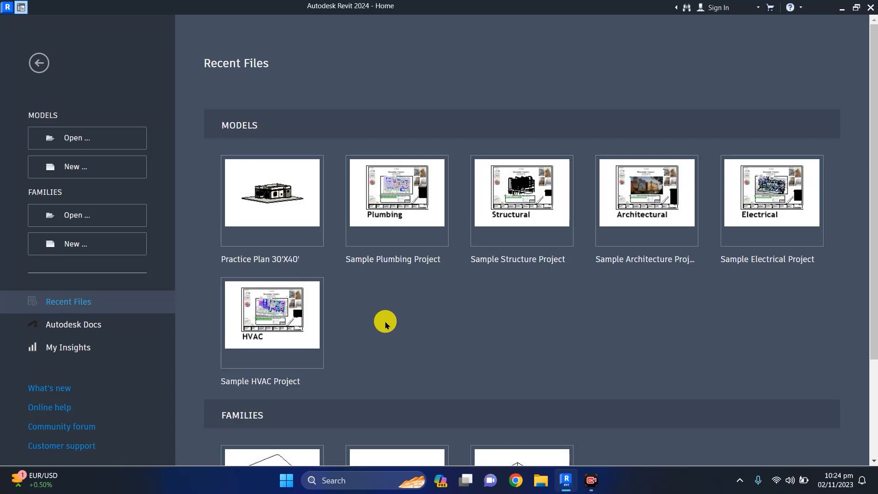
left_click(68, 170)
left_click(471, 216)
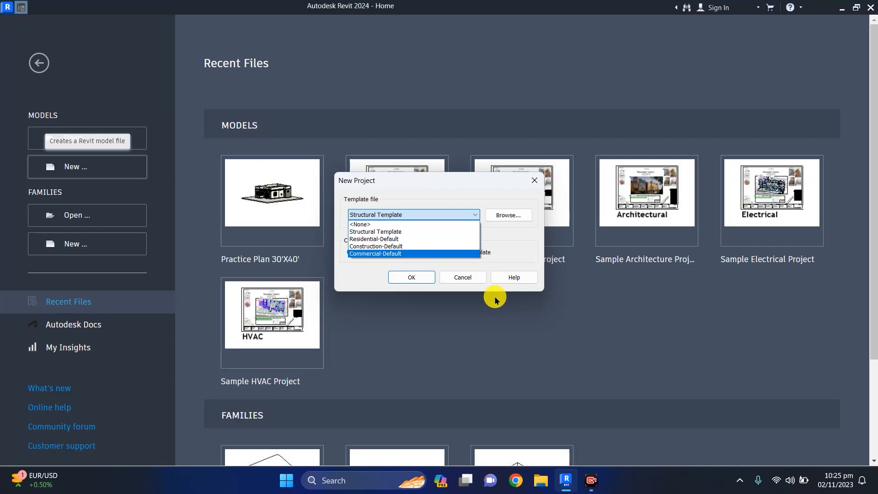
left_click(371, 239)
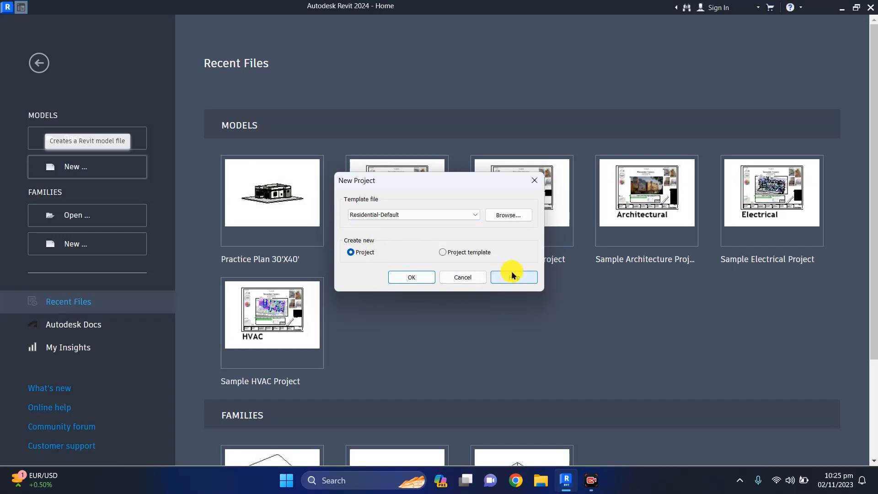
left_click(413, 279)
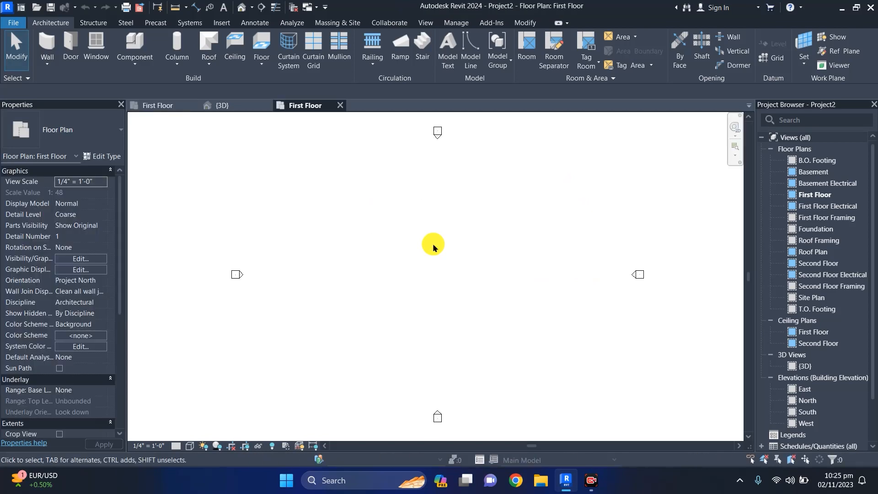
Close the open views of the other project, Project1, without saving its changes
left_click(191, 105)
left_click(192, 106)
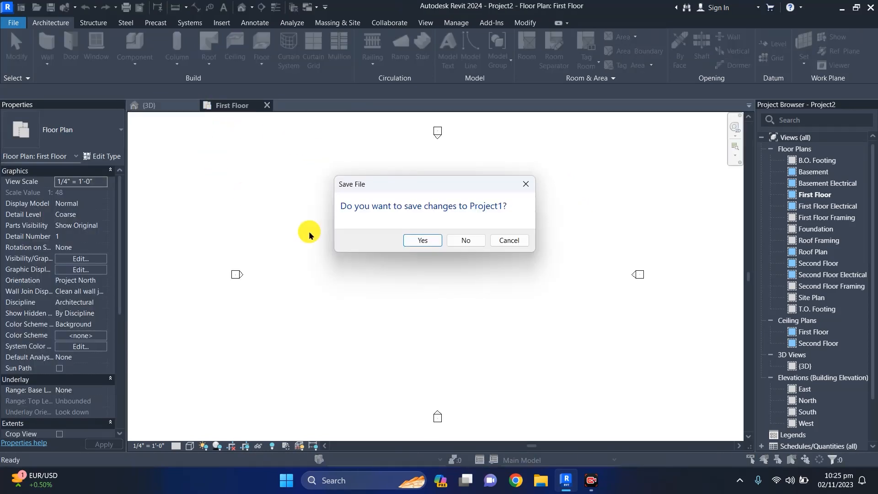
left_click(457, 242)
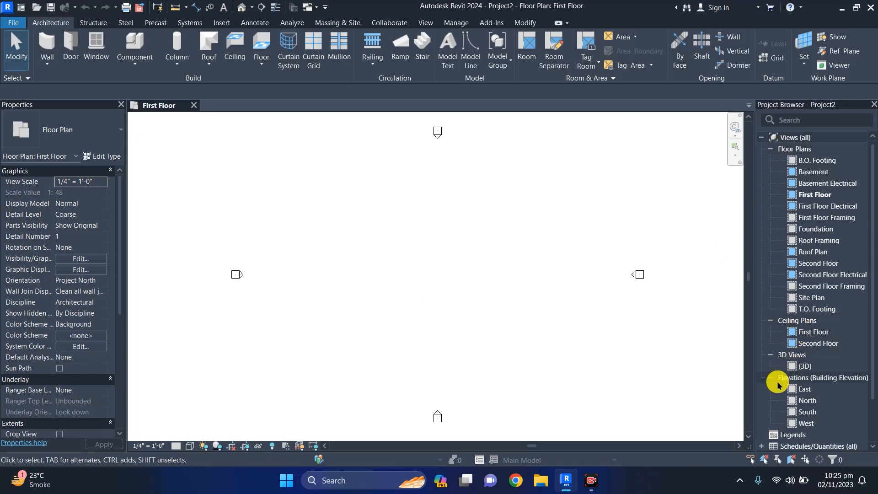
scroll(819, 383, "down", 2)
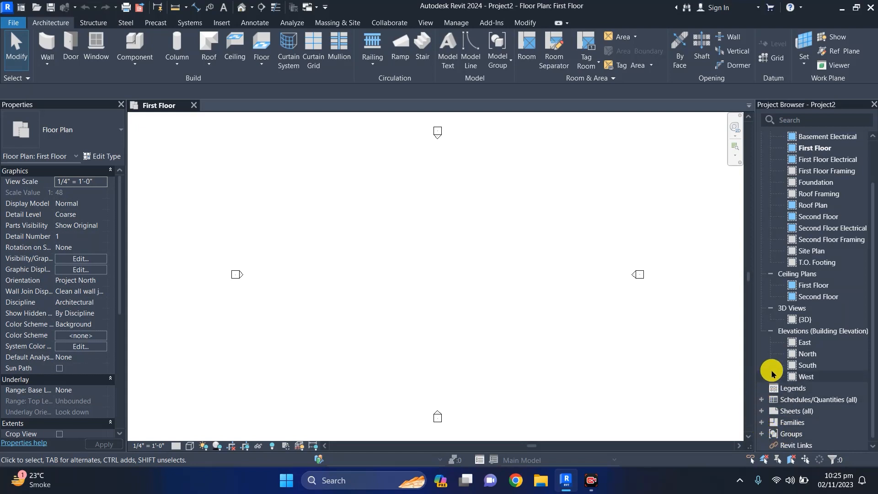
scroll(777, 368, "up", 1)
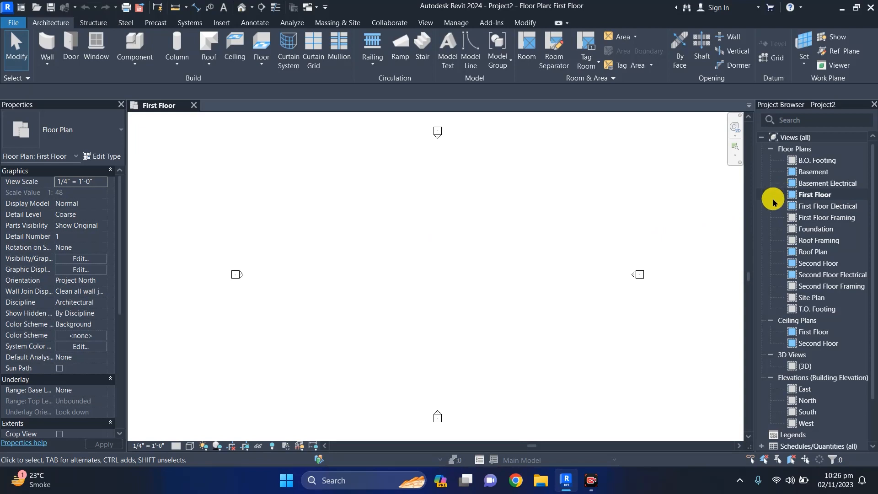
Set the project's area unit format to square feet with the unit symbol ft²
key("u")
key("n")
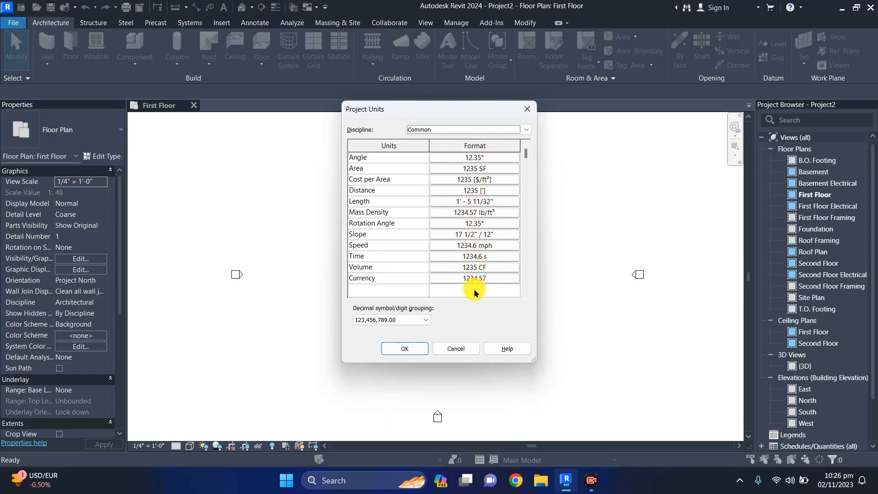
left_click(485, 168)
left_click(477, 176)
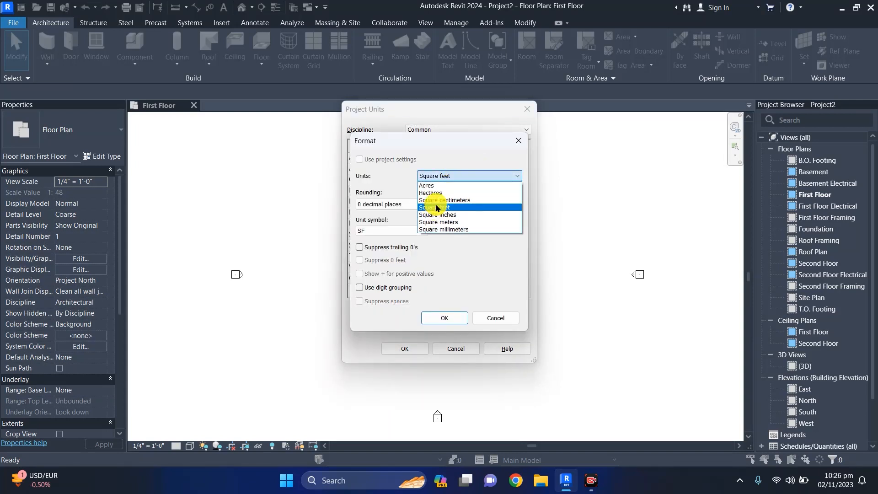
left_click(457, 178)
left_click(388, 231)
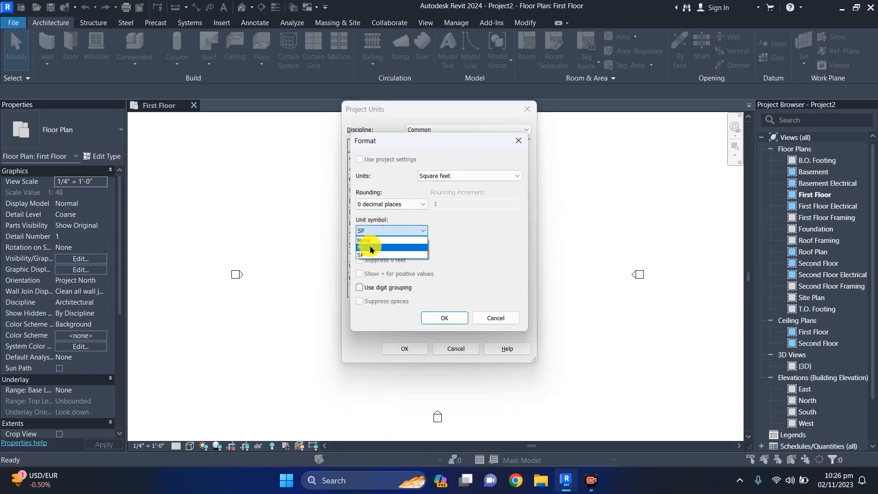
left_click(366, 249)
left_click(448, 323)
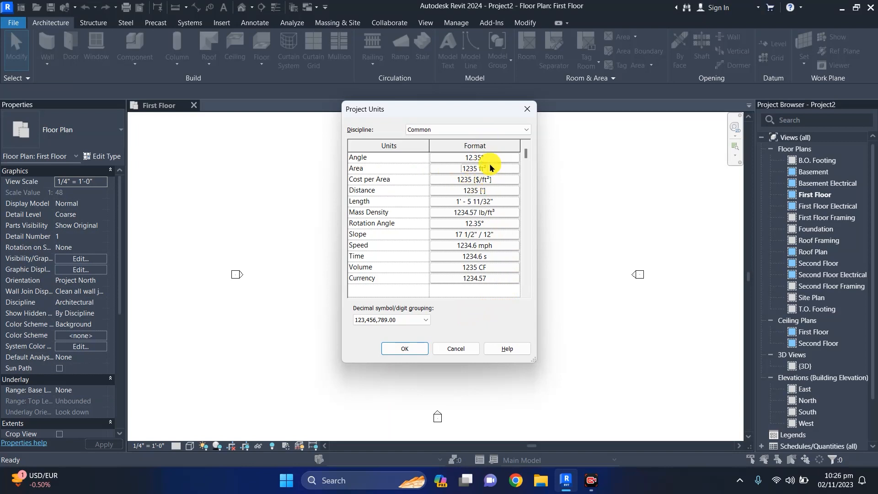
Check the available area units, keep square feet, and apply the project unit settings
left_click(487, 168)
left_click(457, 175)
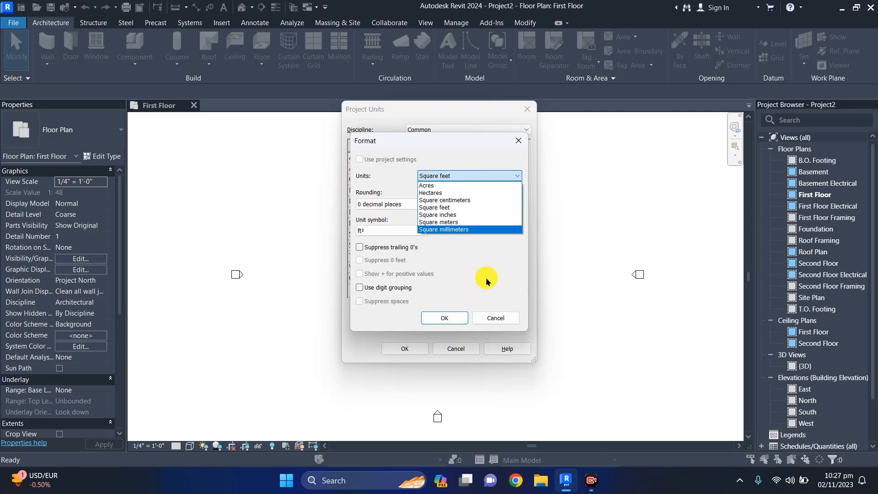
left_click(471, 253)
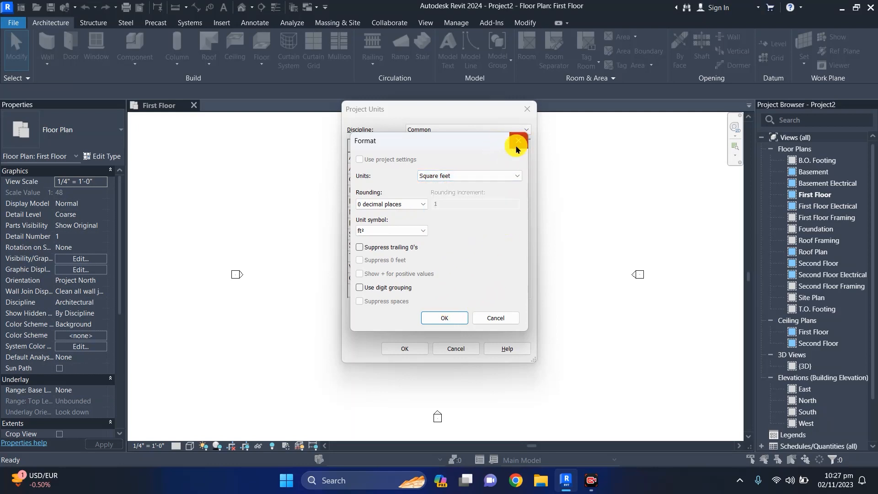
left_click(495, 318)
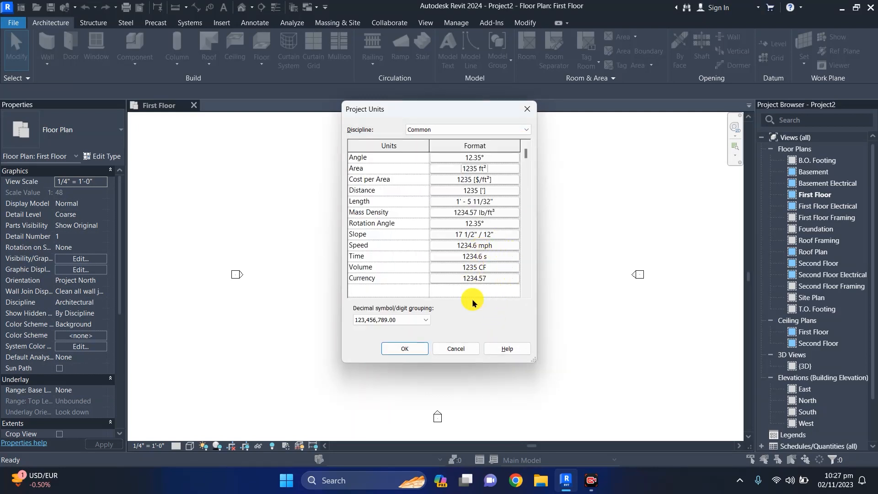
left_click(397, 347)
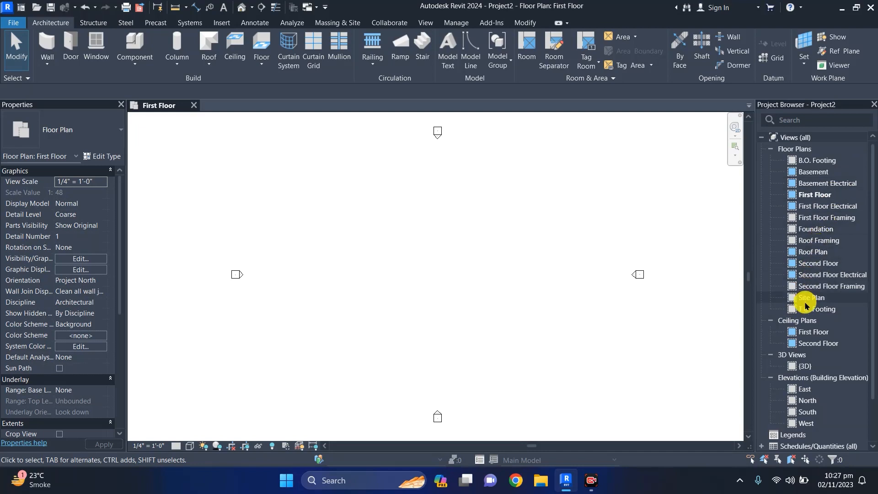
Delete all floor plan views except First Floor, Foundation and Second Floor
left_click(803, 310)
left_click(805, 298, "ctrl")
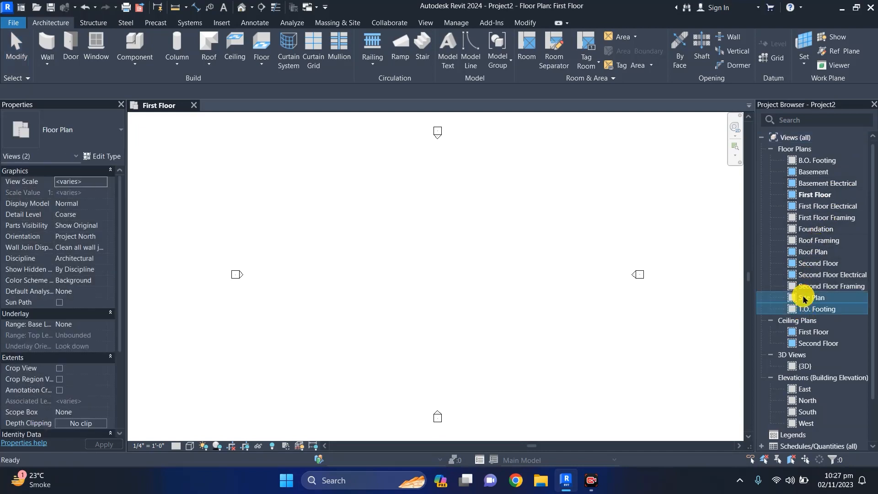
left_click(803, 287, "ctrl")
left_click(803, 275, "ctrl")
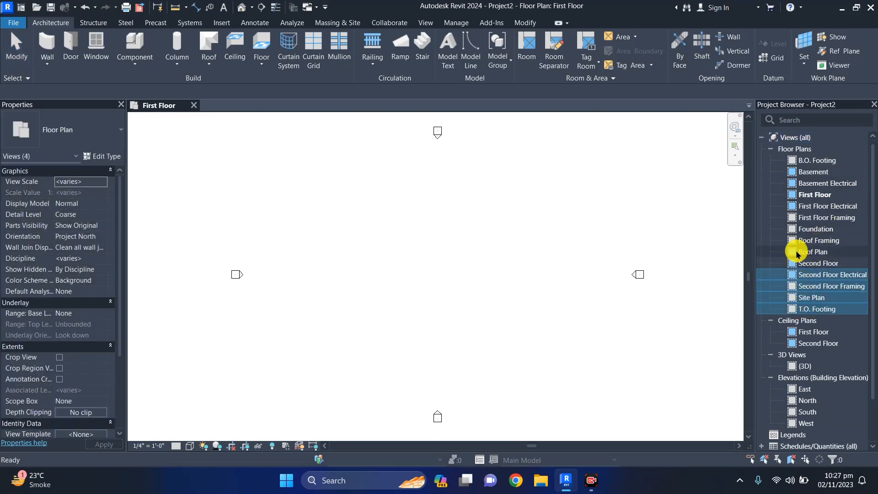
left_click(793, 251, "ctrl")
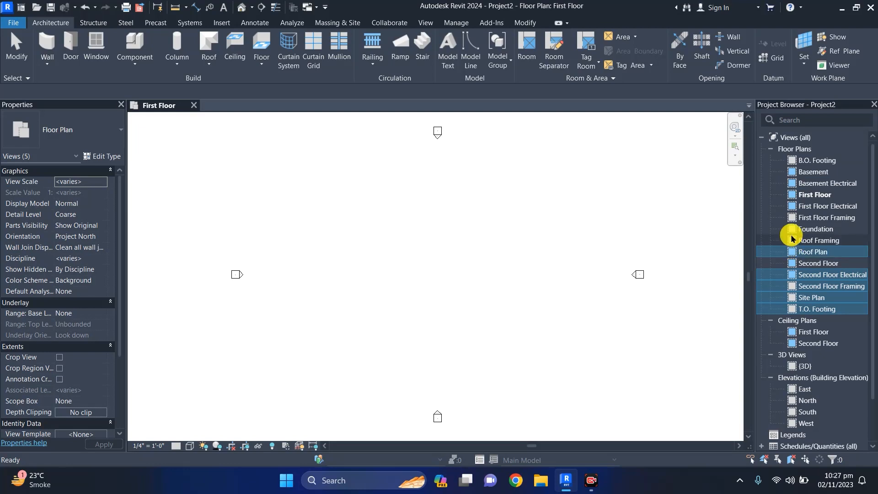
left_click(794, 240, "ctrl")
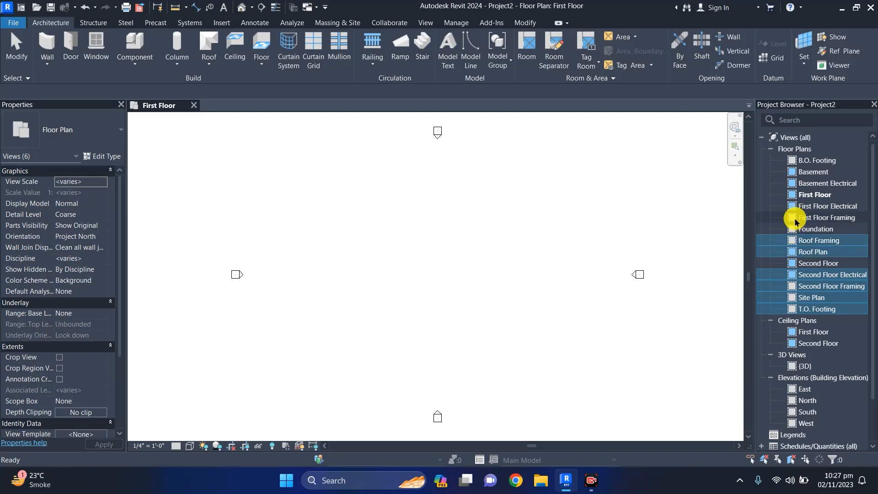
left_click(795, 218, "ctrl")
left_click(794, 206, "ctrl")
left_click(798, 184, "ctrl")
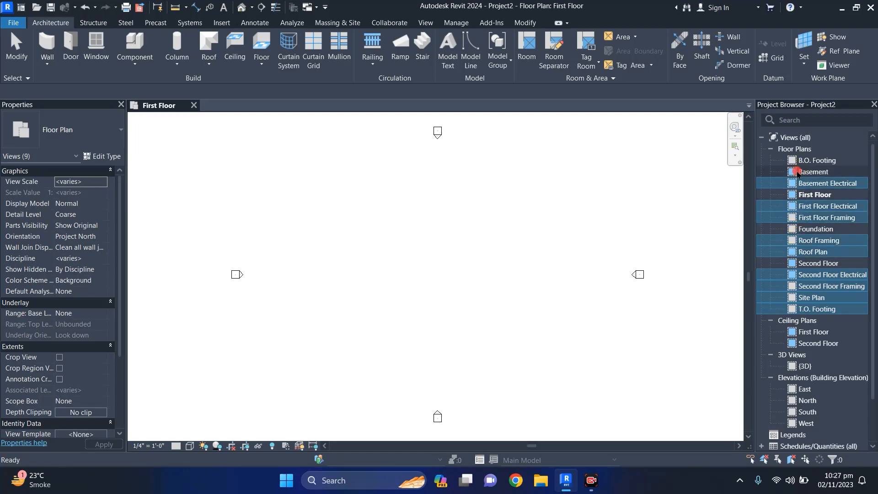
left_click(795, 172, "ctrl")
left_click(793, 160, "ctrl")
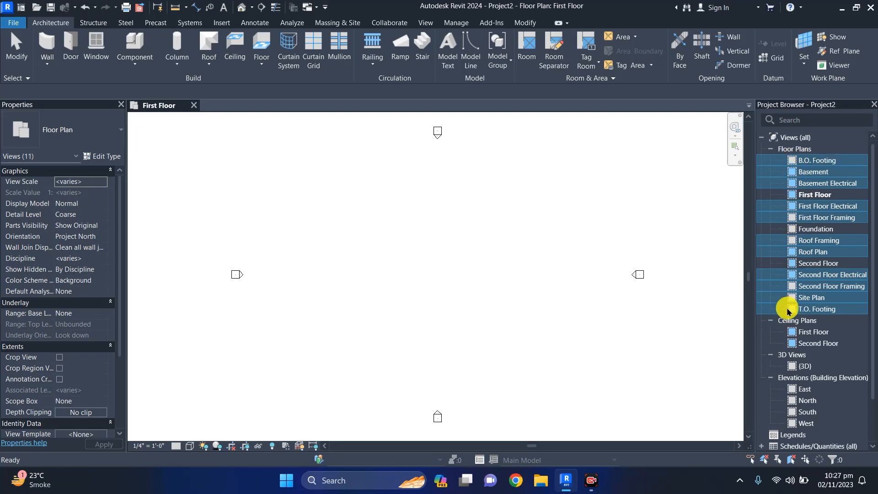
key("Delete")
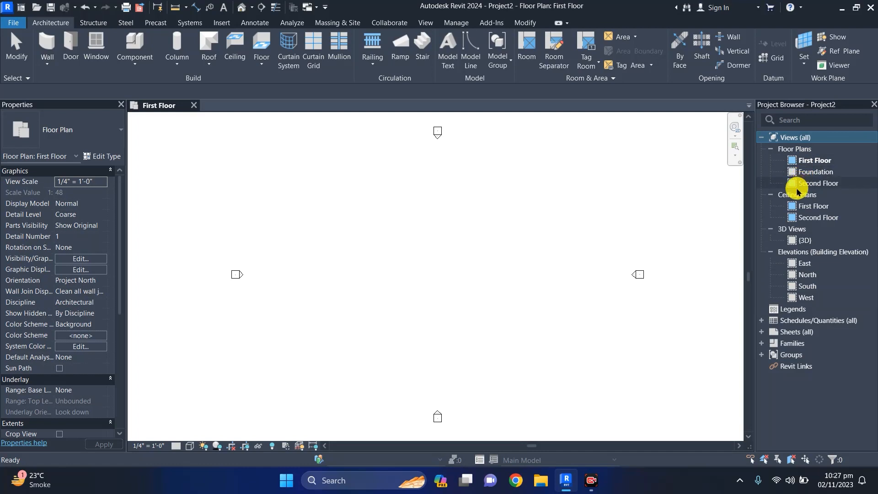
Open the East elevation and delete the Foundation level together with its floor plan view
double_click(802, 264)
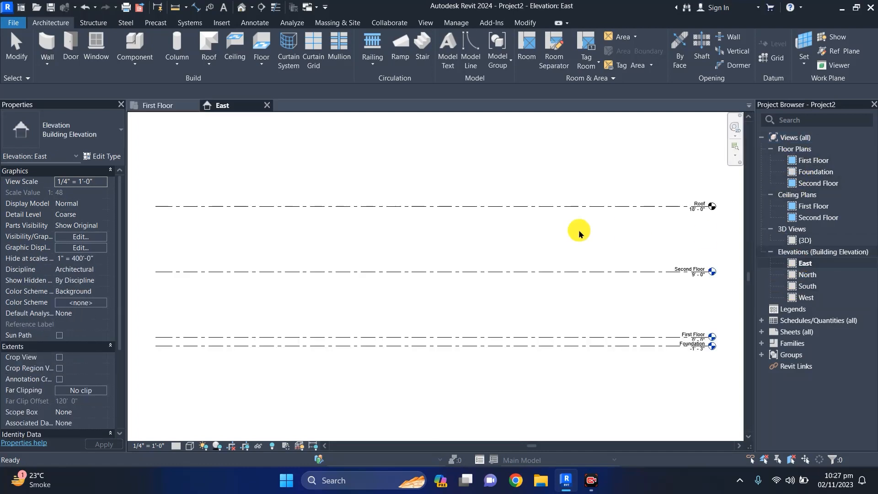
left_click(692, 345)
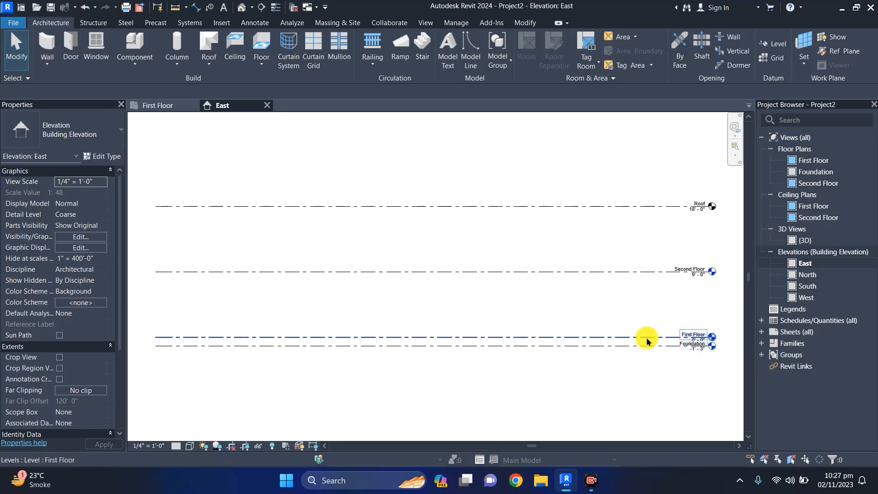
left_click(630, 347)
key("Delete")
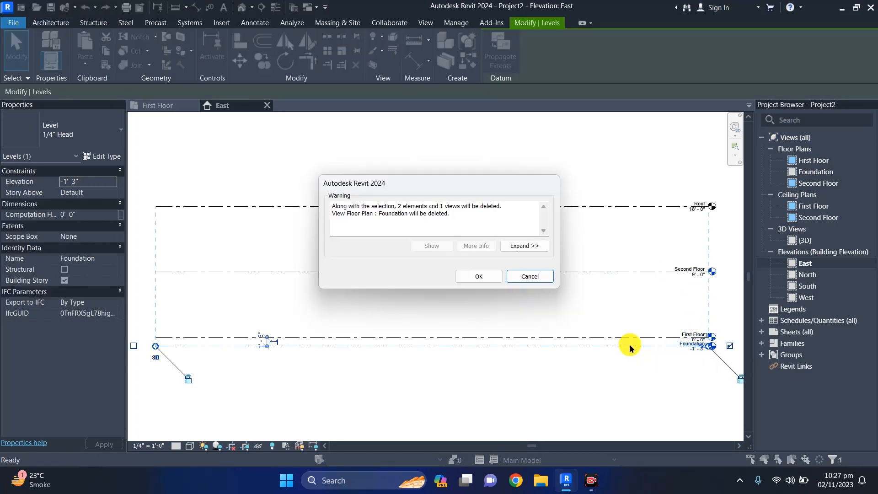
left_click(478, 275)
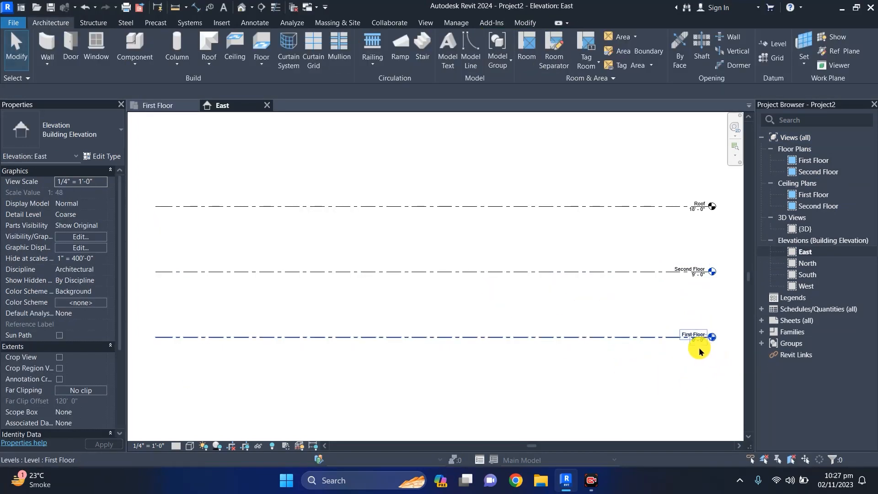
Rename the First Floor level to 1-Ground Floor, including its corresponding views
scroll(699, 341, "up", 2)
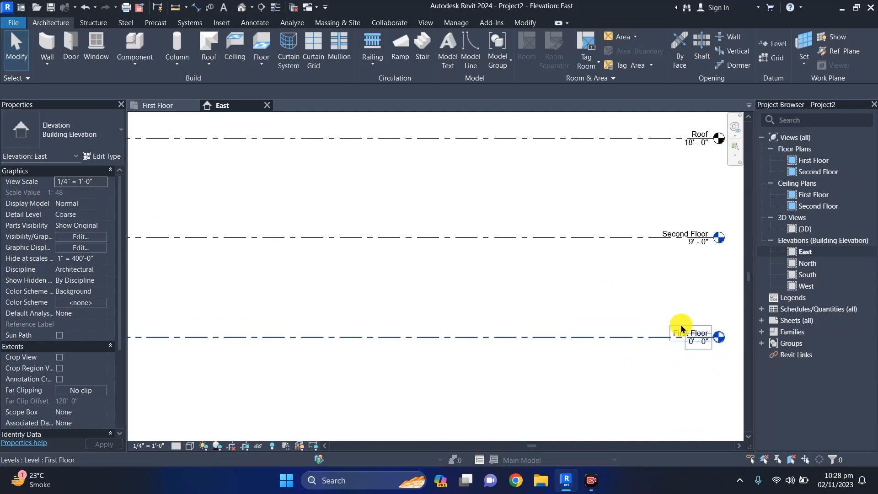
double_click(676, 330)
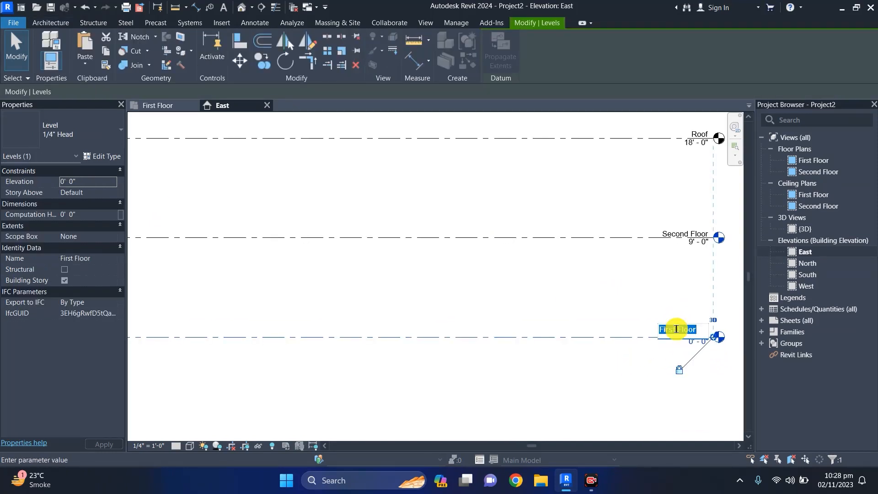
key("Home")
type("1")
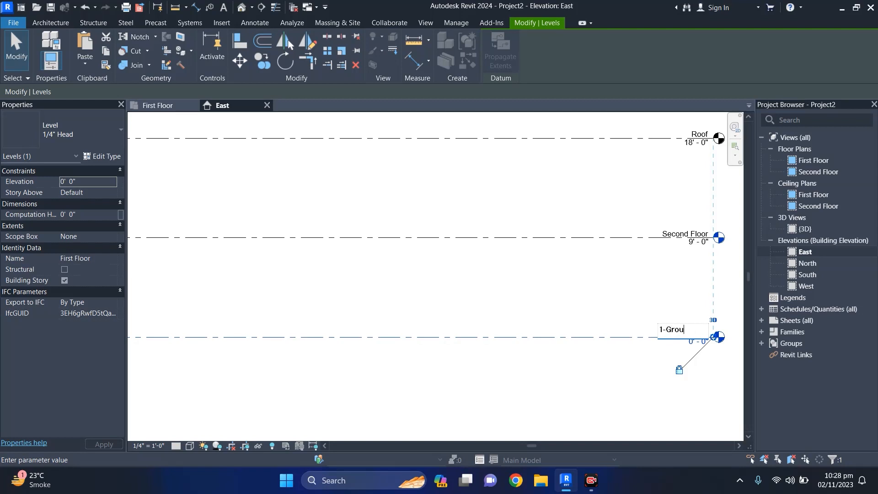
type("Floor")
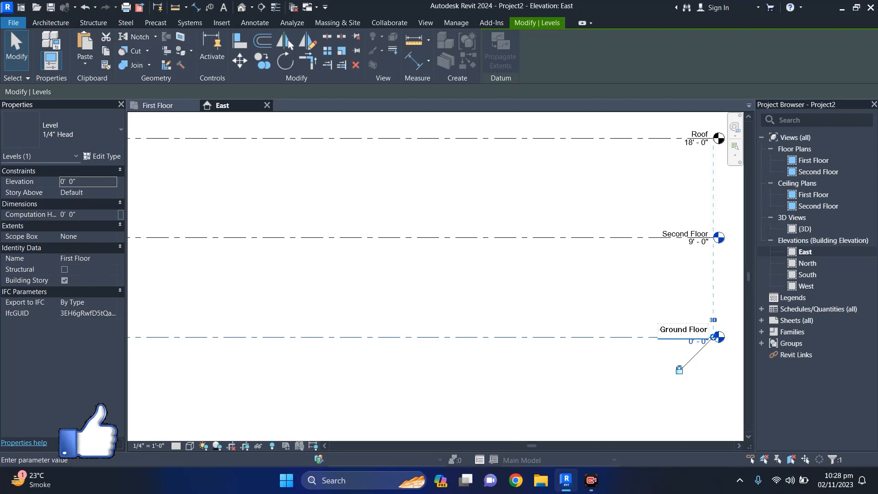
key("Return")
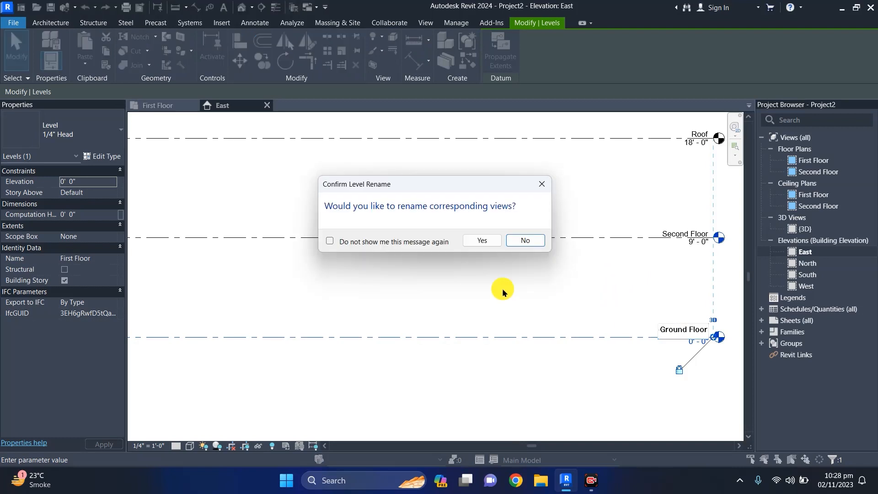
left_click(477, 240)
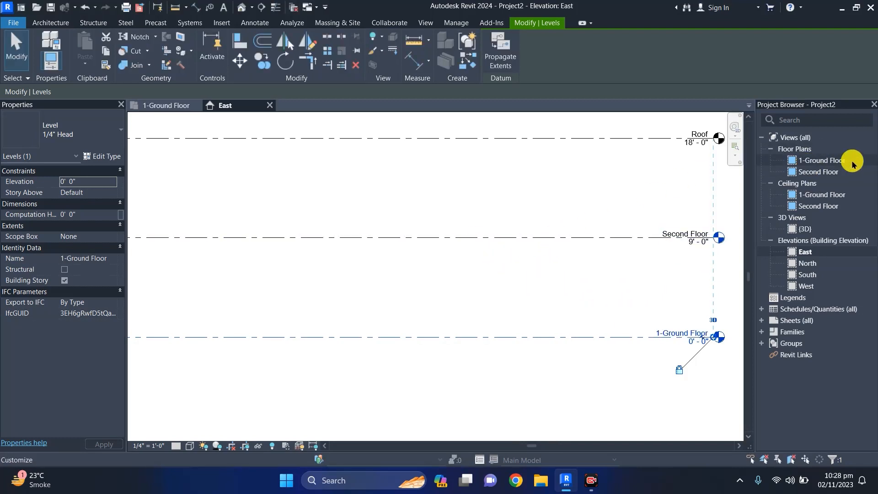
Rename the Second Floor level to 2-First Floor, including its corresponding views
double_click(669, 230)
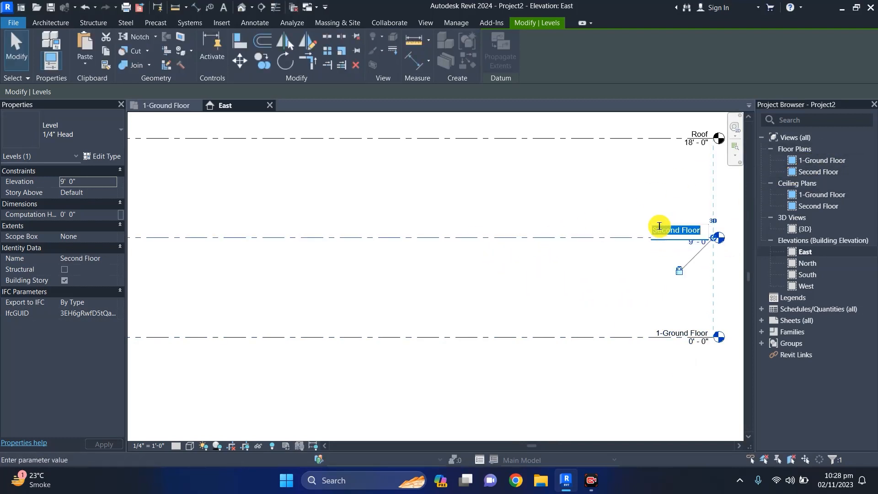
left_click(653, 230)
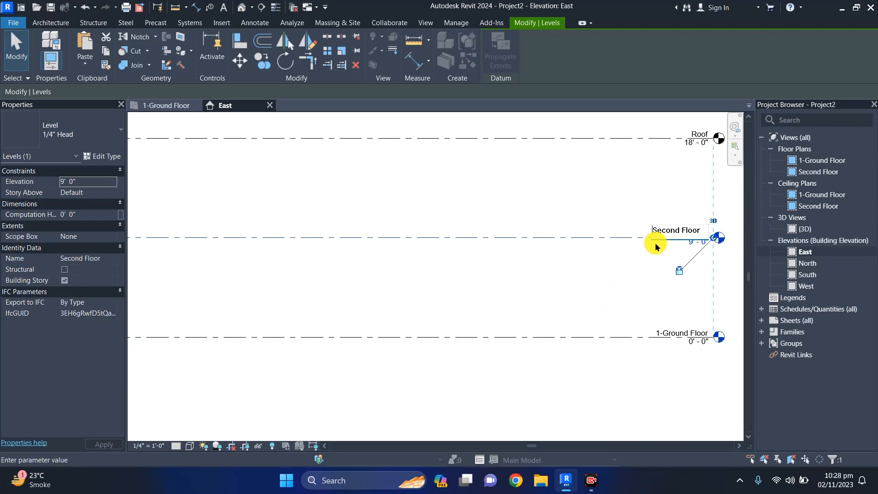
type("2-First")
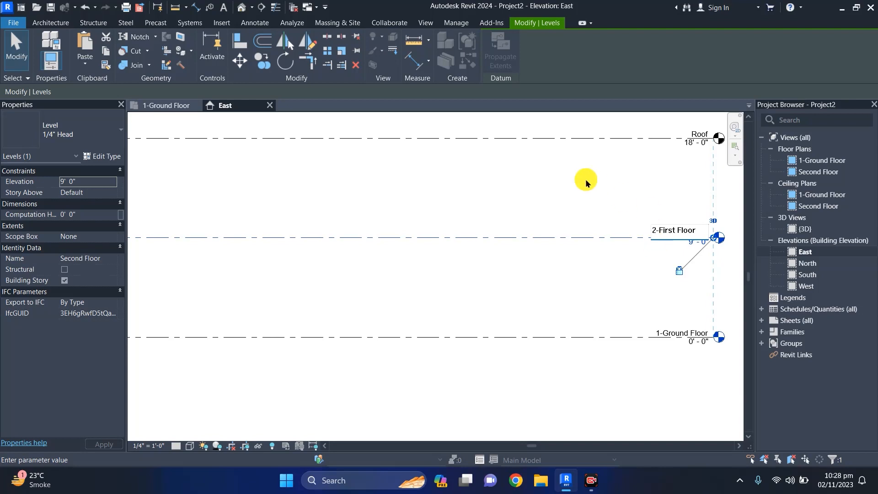
left_click(577, 198)
left_click(474, 237)
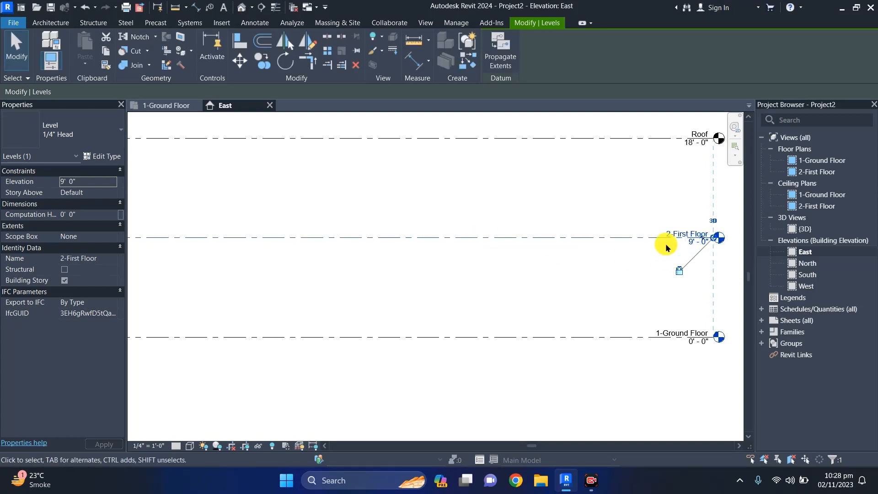
Rename the Roof level to 3-Roof
scroll(627, 210, "down", 1)
middle_click_drag(639, 210, 596, 269)
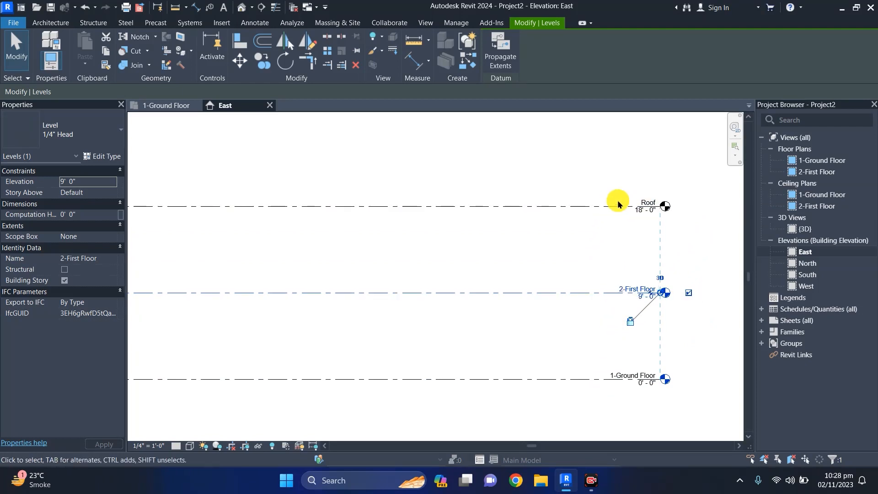
left_click(635, 203)
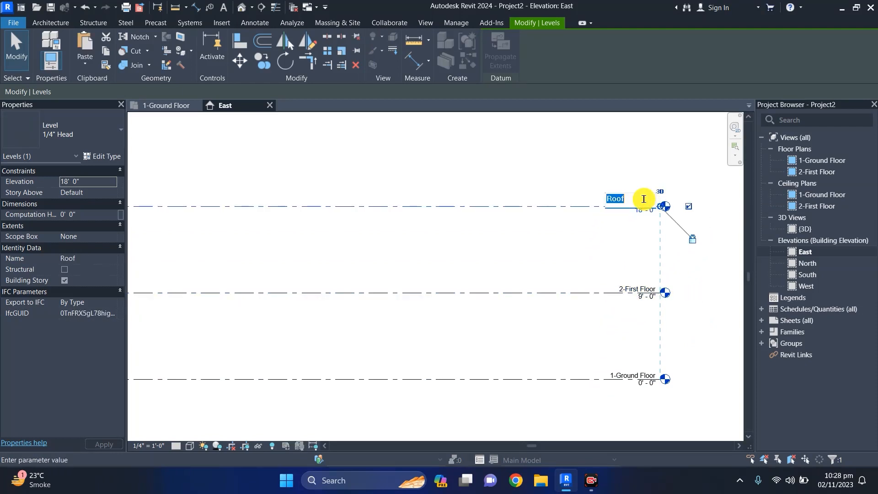
left_click(637, 201)
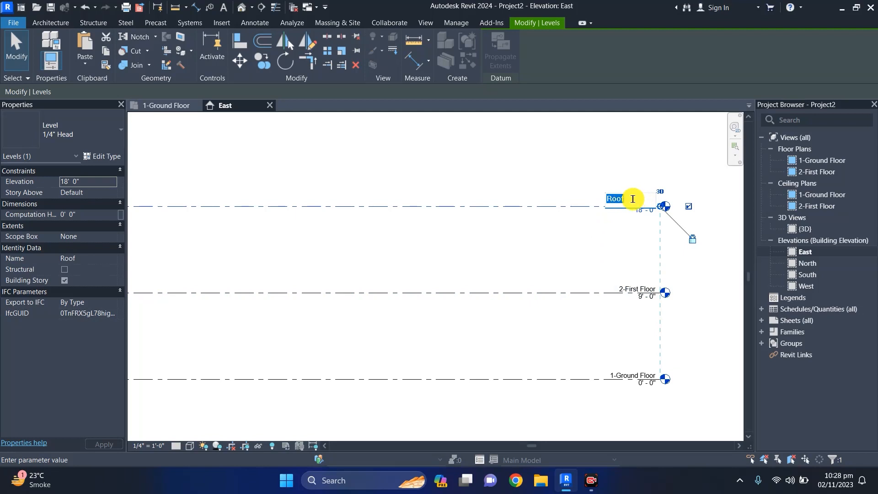
type("3")
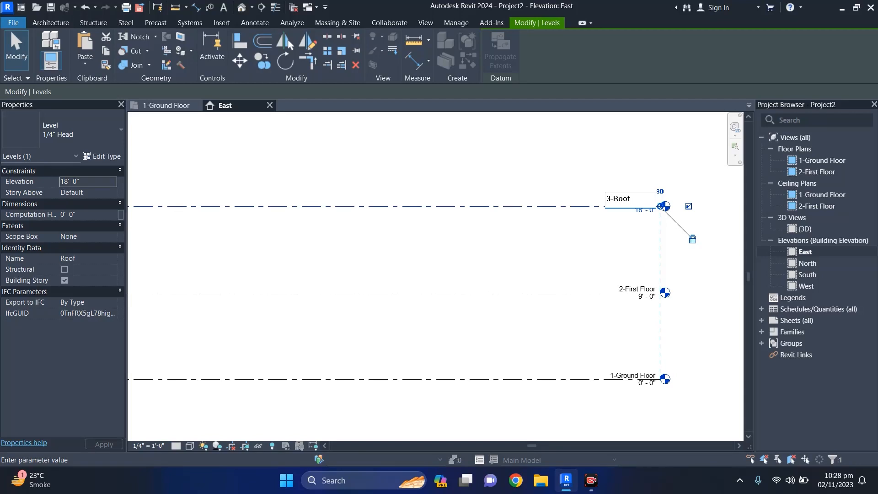
type("-Roof")
key("Return")
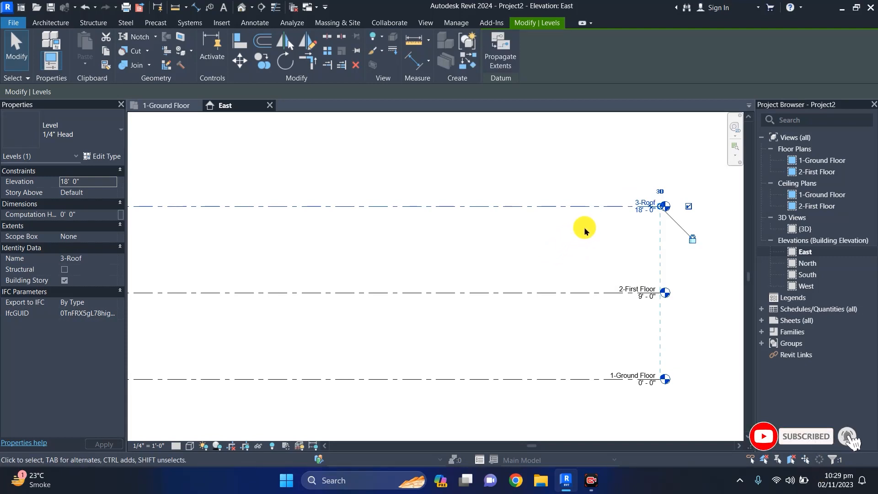
Set the spacing between consecutive levels to 10 feet by adjusting the 2-First Floor and 1-Ground Floor levels
scroll(585, 231, "down", 3)
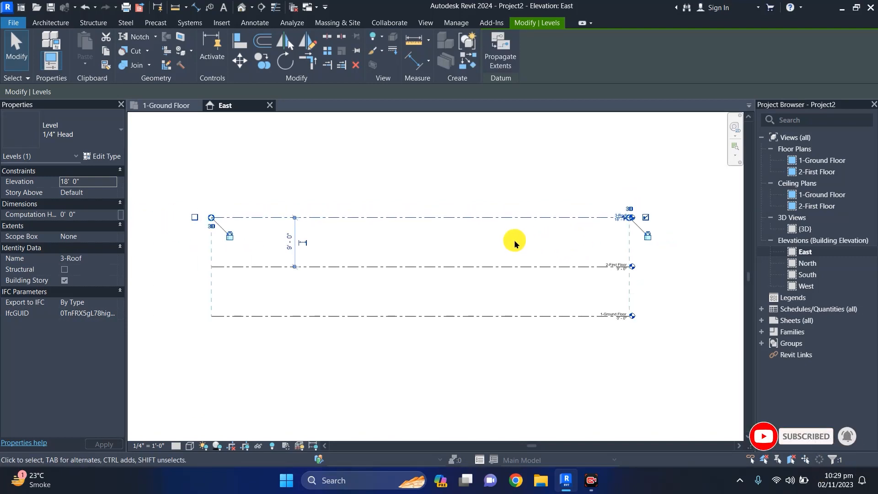
scroll(286, 268, "up", 1)
left_click(347, 266)
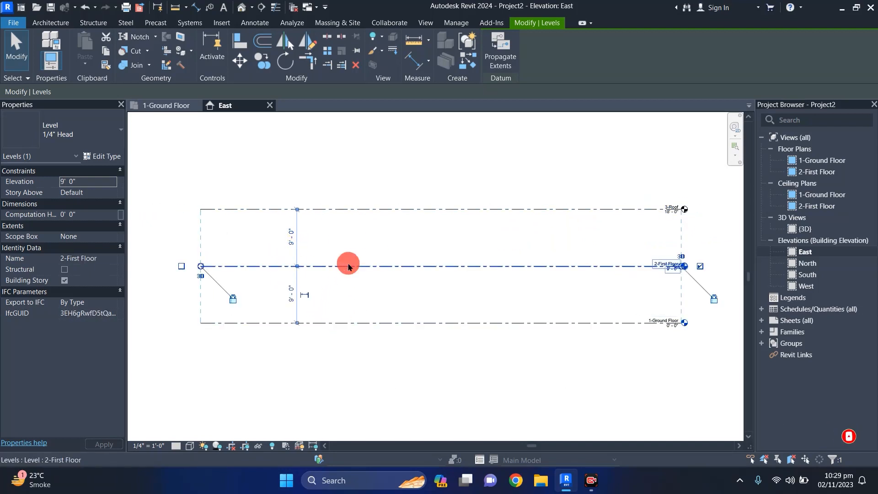
left_click(290, 300)
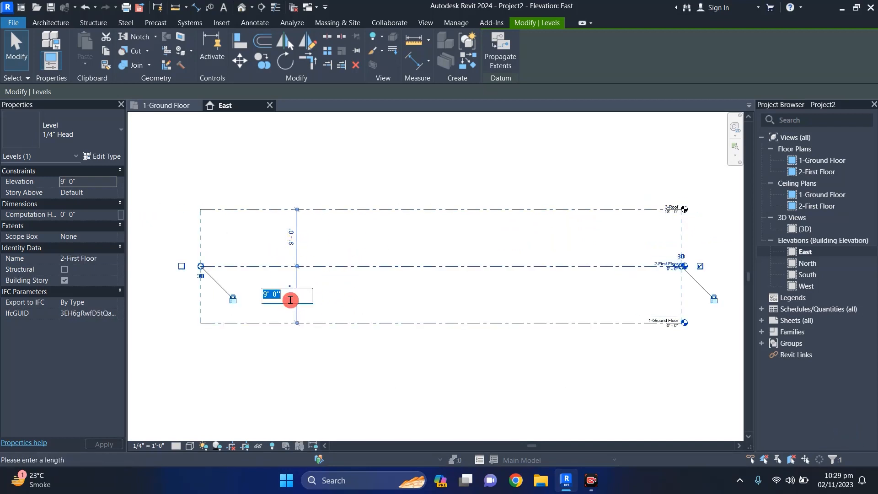
type("10")
key("Return")
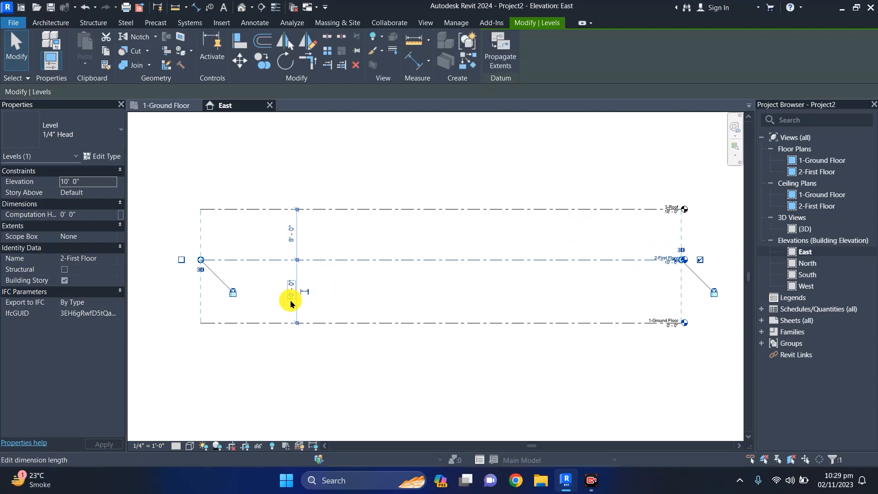
left_click(297, 321)
left_click(291, 298)
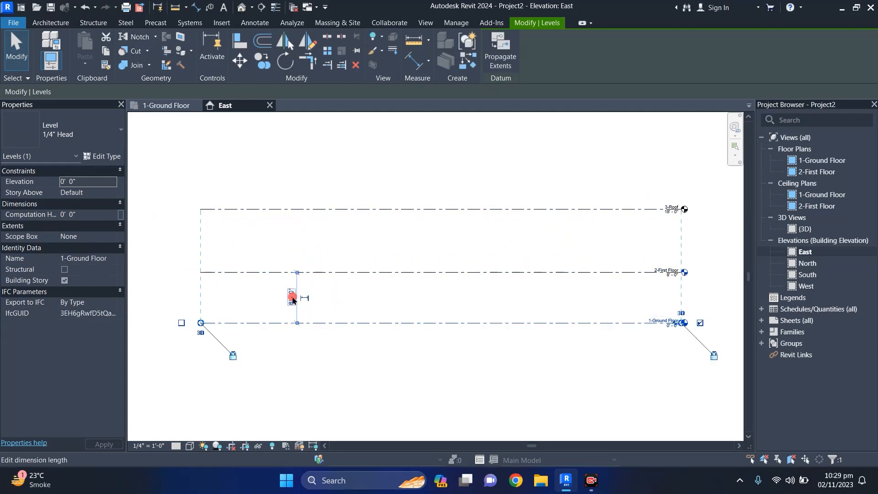
type("10")
key("Return")
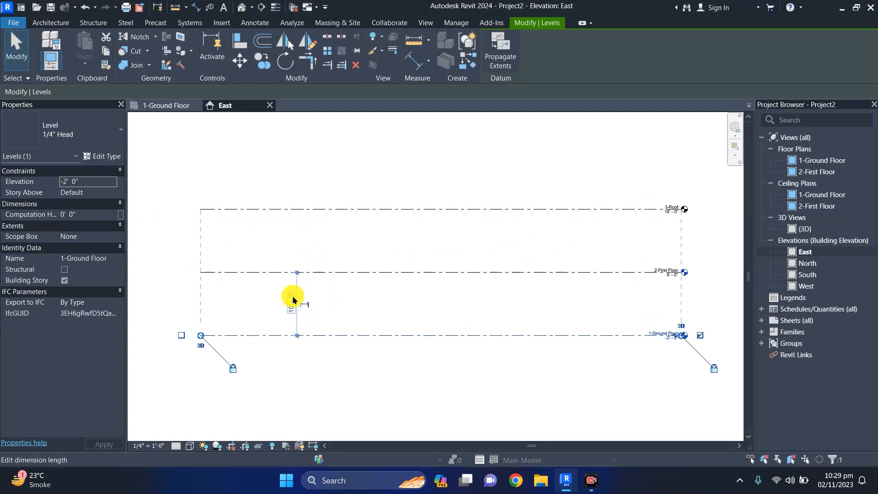
left_click(337, 366)
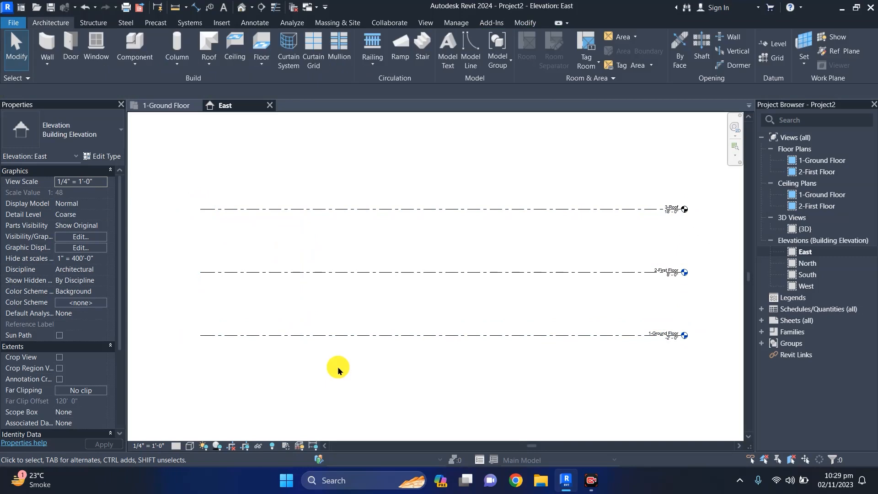
Try a 12-foot spacing between the 3-Roof and 2-First Floor levels and undo it
left_click(308, 208)
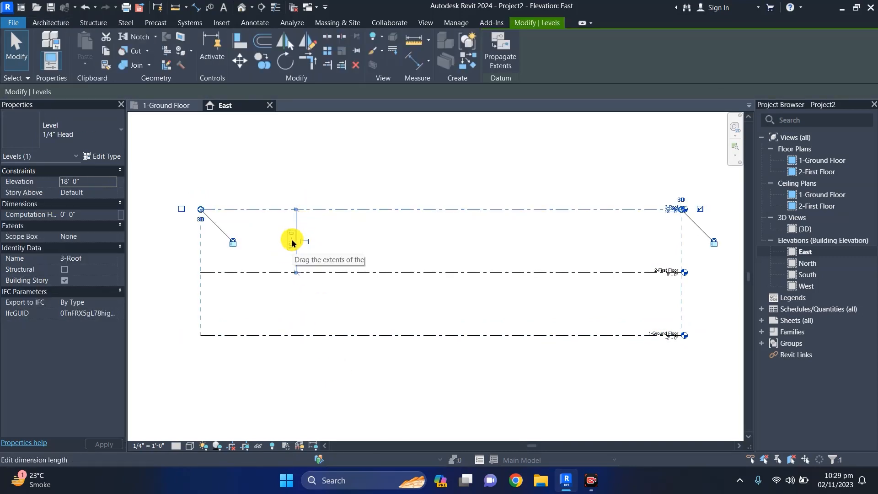
left_click(291, 239)
type("12")
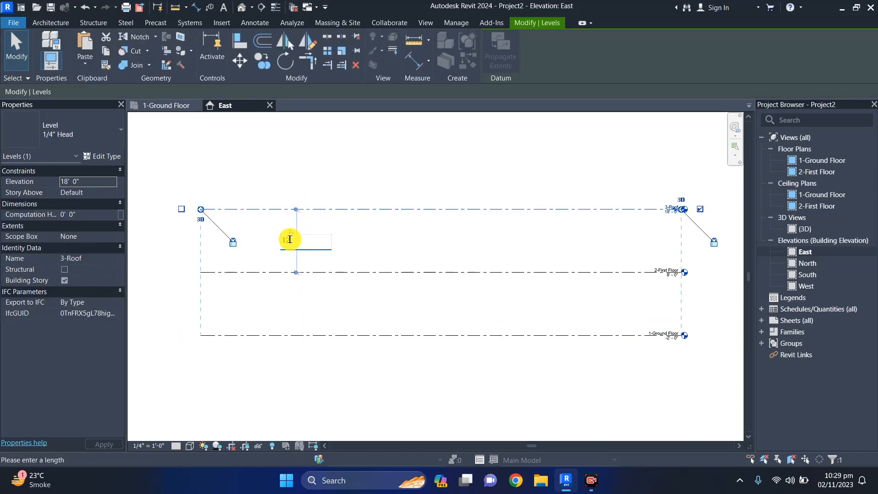
key("Return")
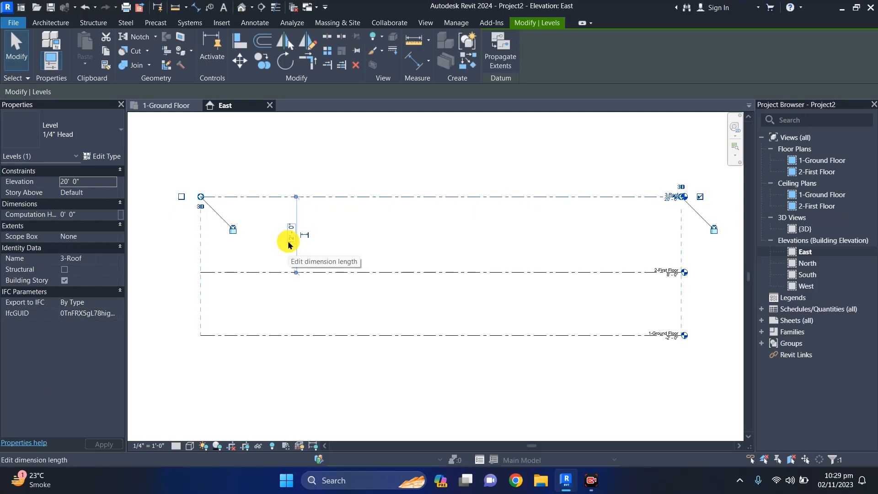
key("ctrl+z")
Try lowering the 1-Ground Floor level to 12 feet below the 2-First Floor level
left_click(294, 335)
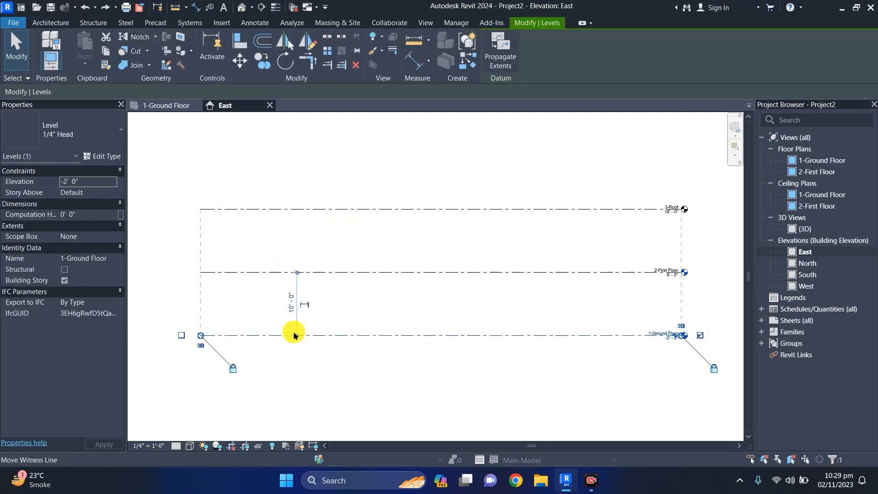
left_click(292, 300)
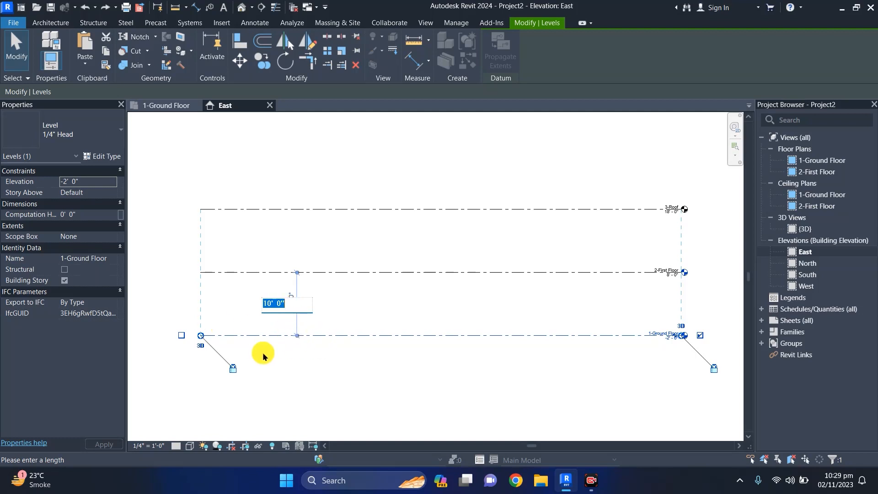
type("12")
key("Return")
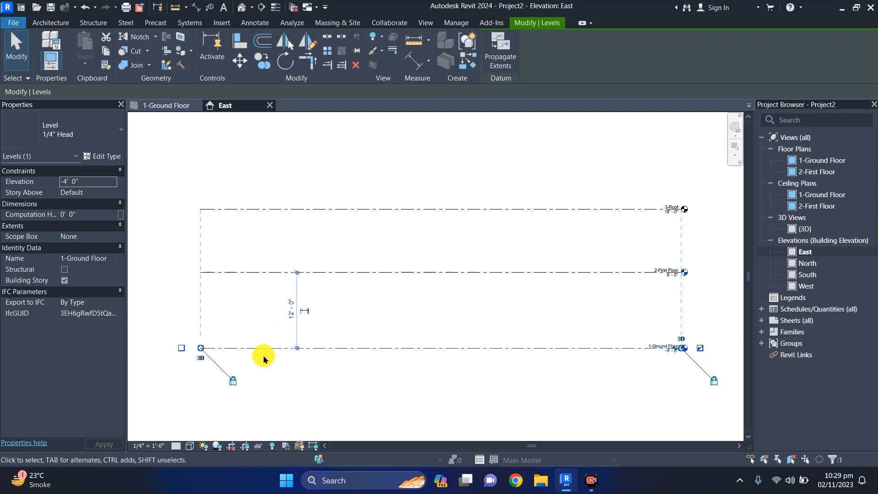
Set the East elevation's view scale to 3/16" = 1'-0"
middle_click_drag(687, 311, 454, 297)
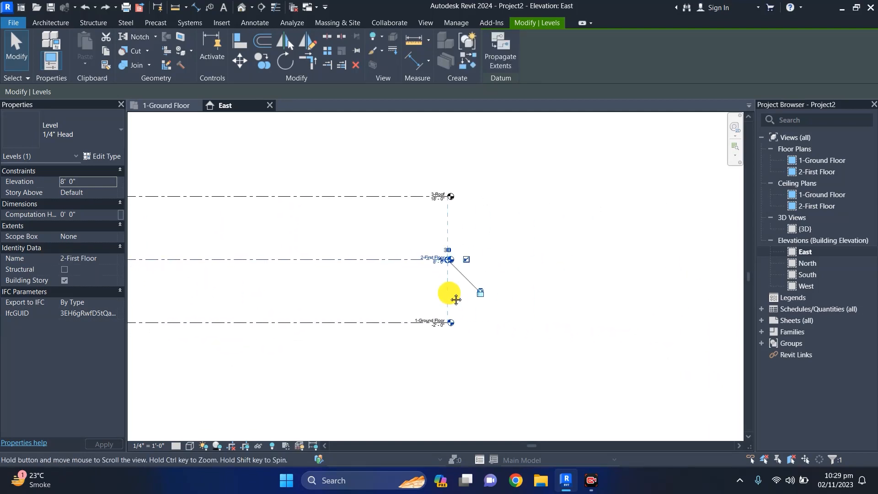
scroll(412, 228, "up", 3)
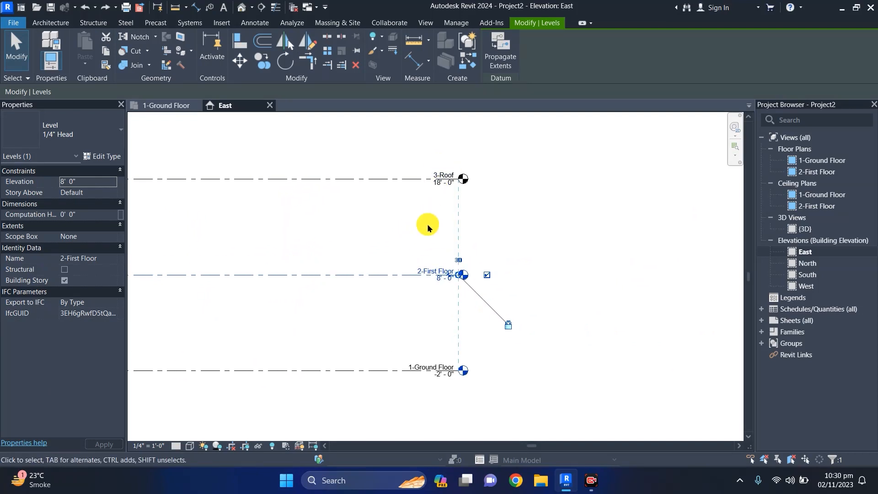
left_click(144, 445)
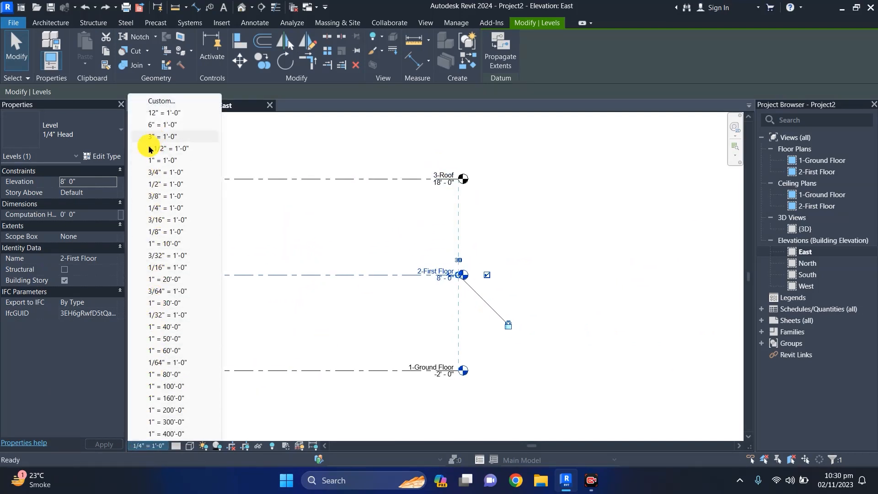
left_click(155, 221)
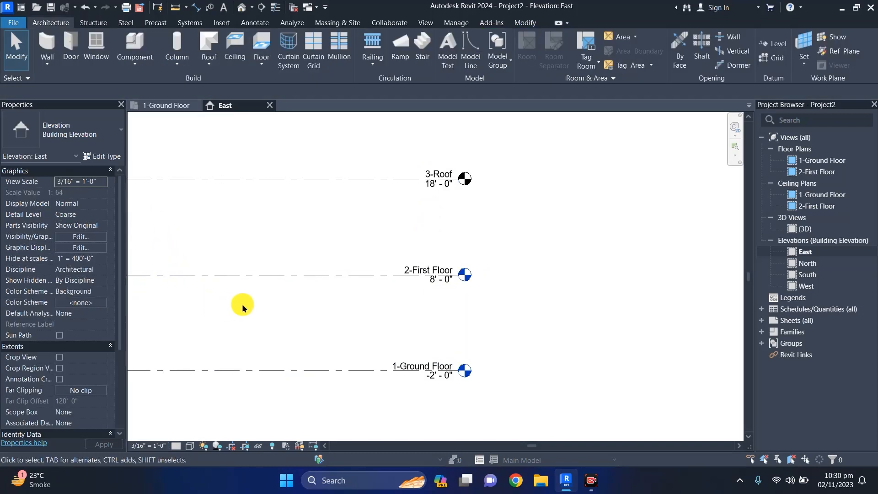
Set the East elevation's view scale to 1/8" = 1'-0"
scroll(357, 317, "down", 4)
middle_click_drag(297, 315, 496, 323)
scroll(497, 323, "down", 1)
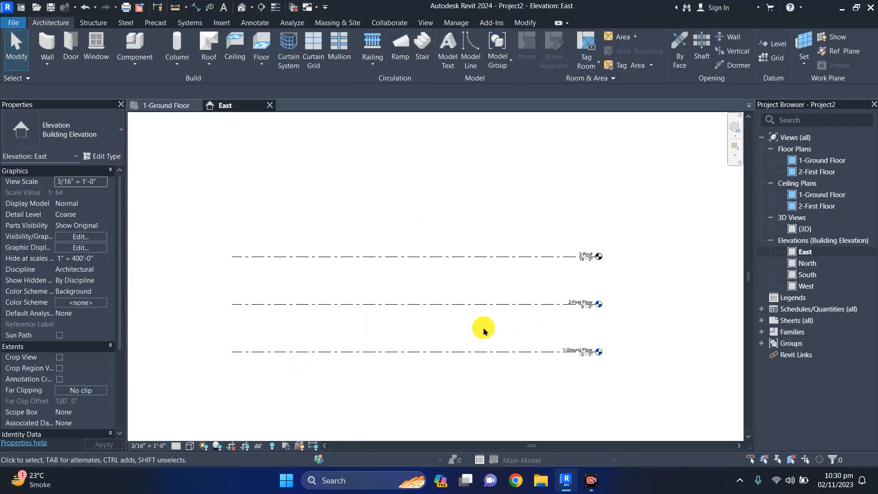
left_click(140, 446)
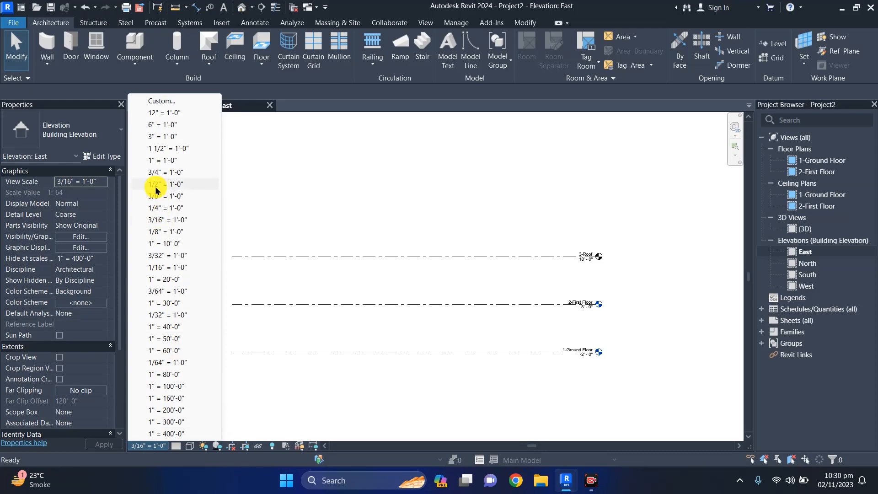
left_click(154, 231)
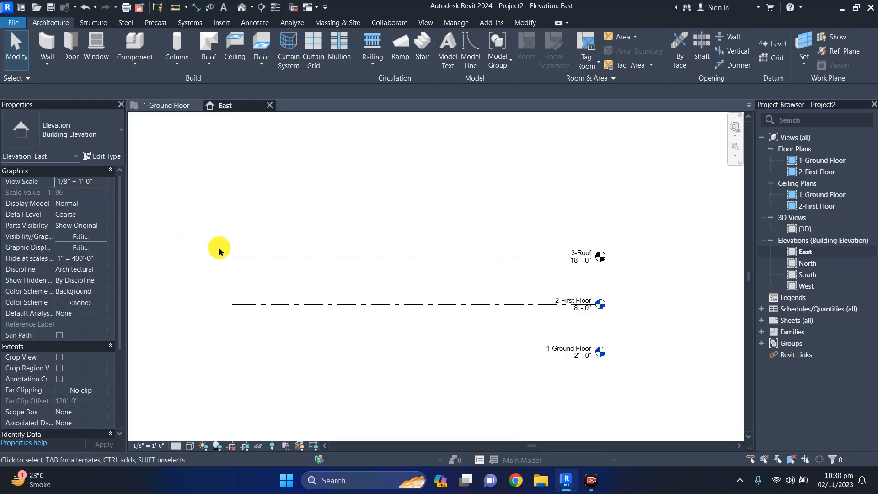
scroll(370, 277, "down", 1)
middle_click_drag(372, 290, 412, 302)
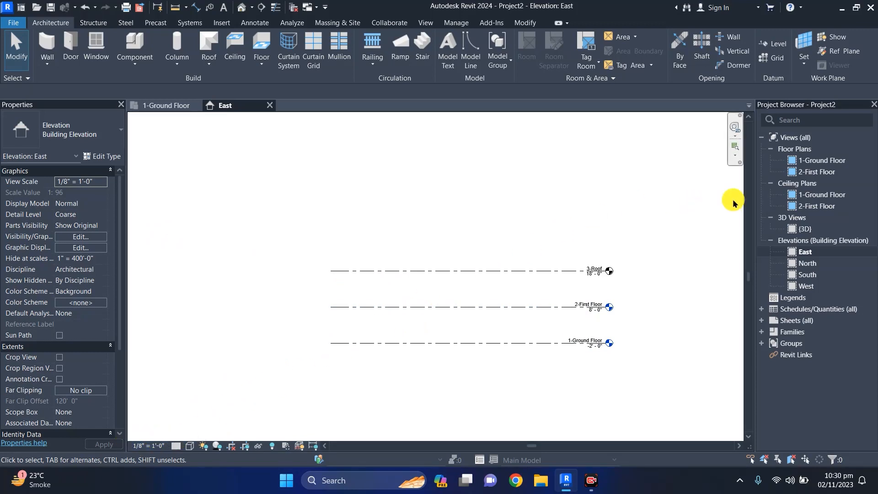
Open the 1-Ground Floor floor plan and start the architectural Wall tool
double_click(811, 161)
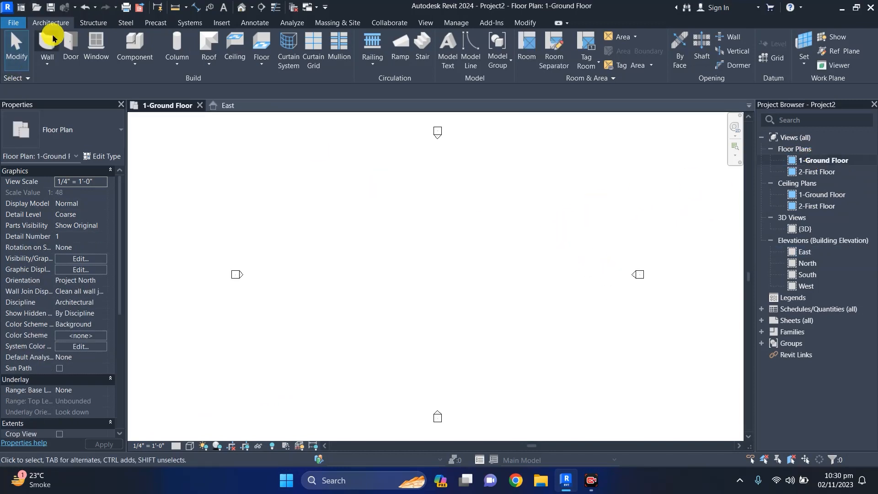
left_click(48, 63)
left_click(73, 88)
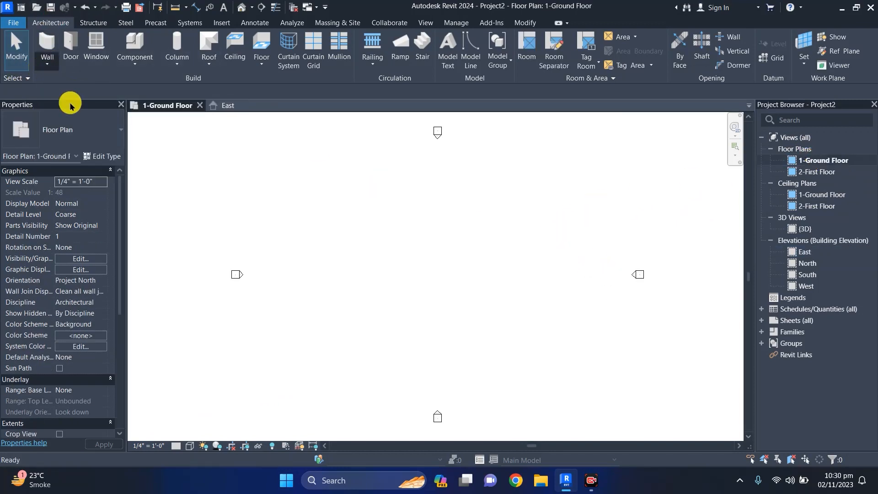
Duplicate the Generic - 8" Masonry wall type under the name Generic - 9"
left_click(69, 135)
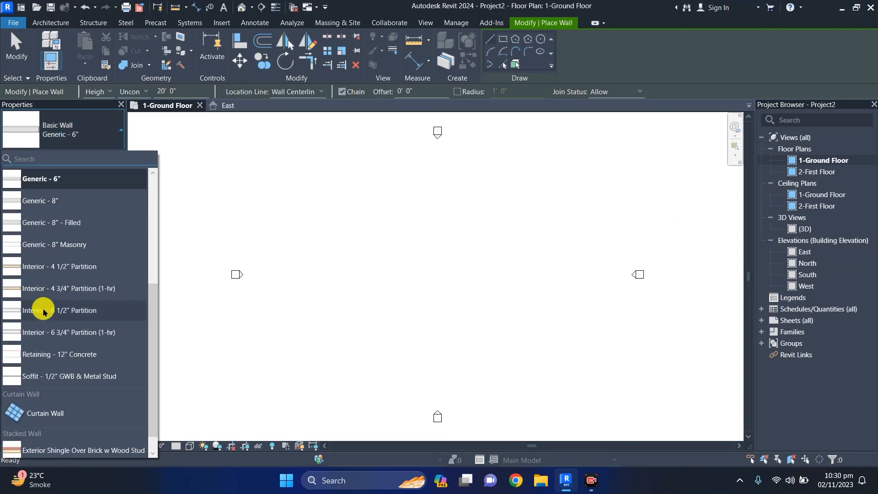
left_click(59, 245)
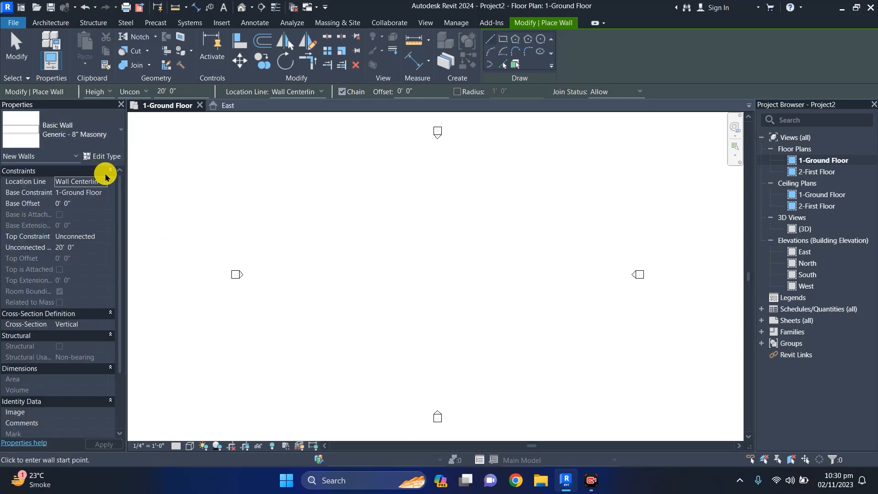
left_click(101, 156)
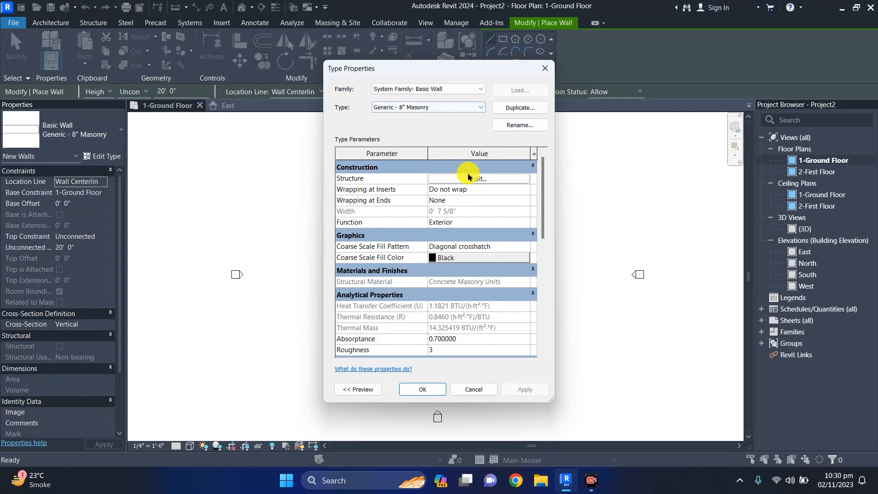
left_click(520, 109)
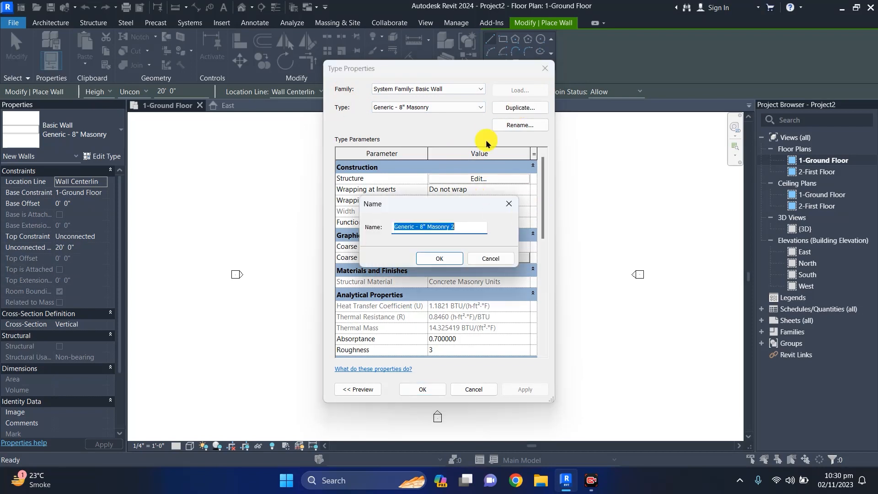
left_click_drag(458, 227, 419, 226)
type("9\"")
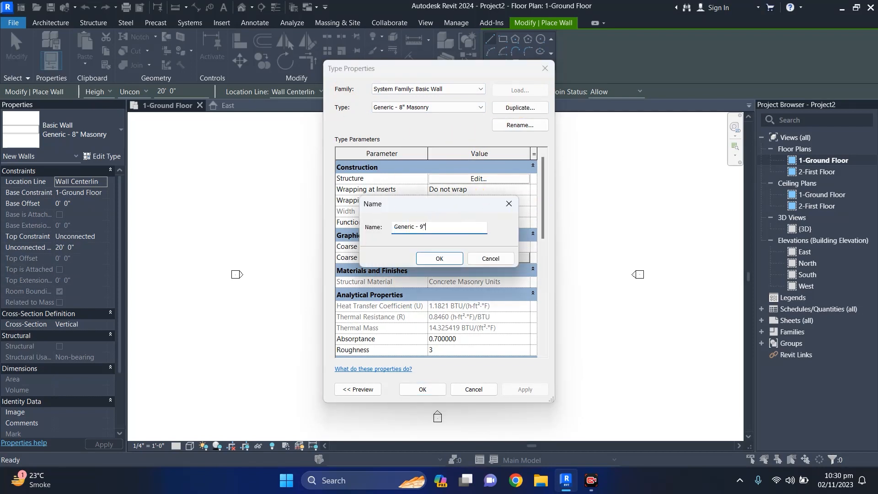
left_click(439, 259)
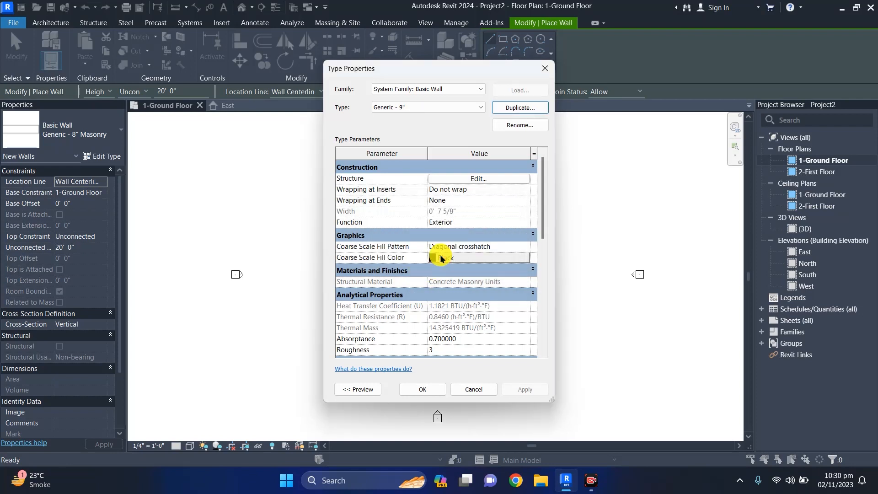
Set the Generic - 9" wall type's structure layer thickness to 9" and save the type
left_click(482, 178)
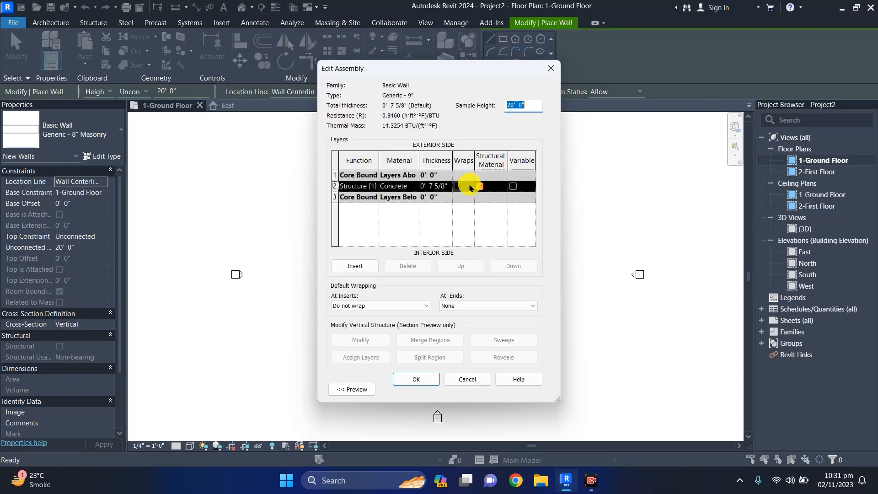
left_click(441, 187)
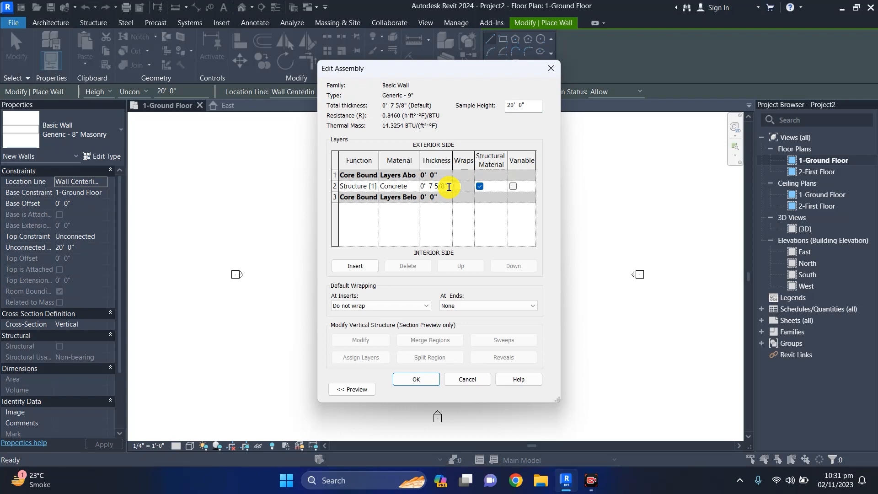
left_click_drag(430, 187, 446, 186)
type("9")
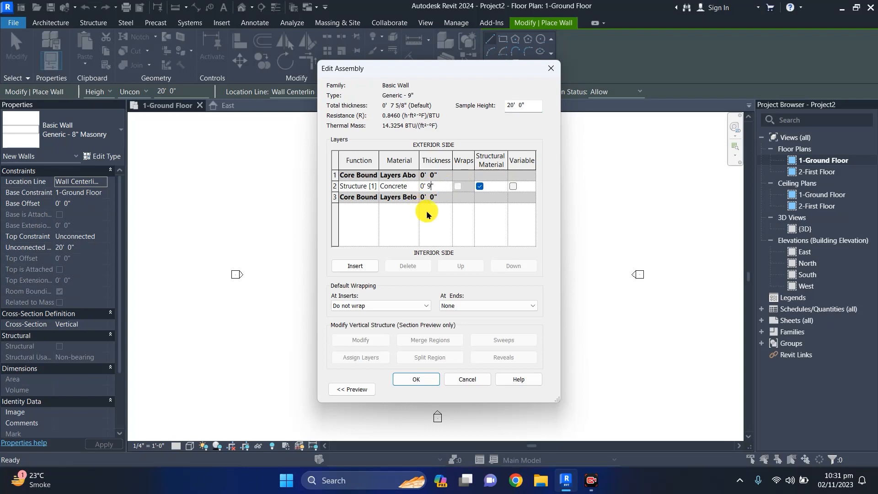
key("Tab")
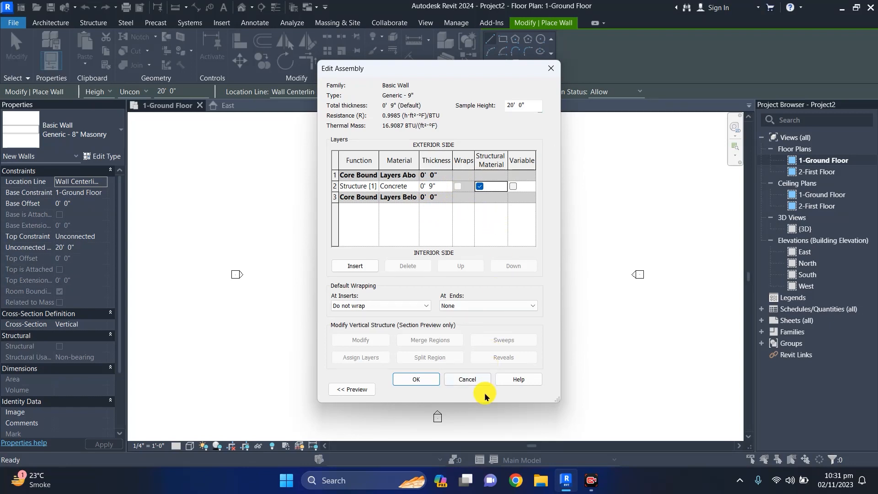
left_click(416, 380)
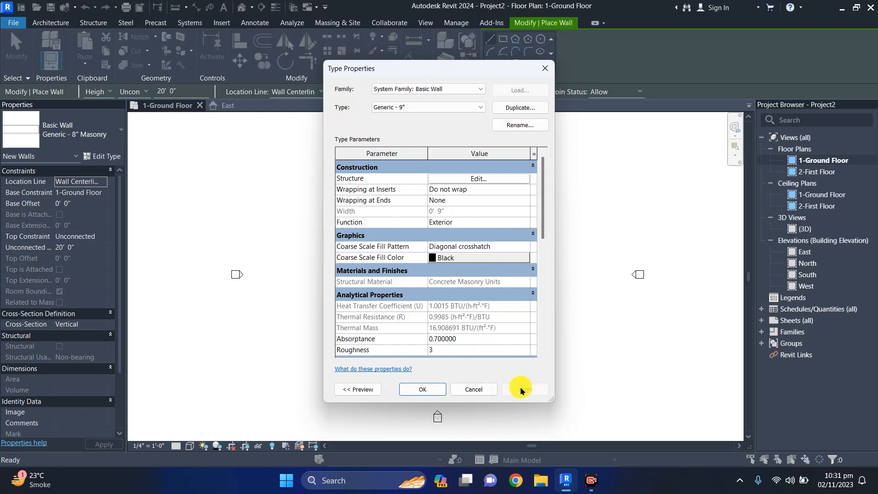
left_click(423, 390)
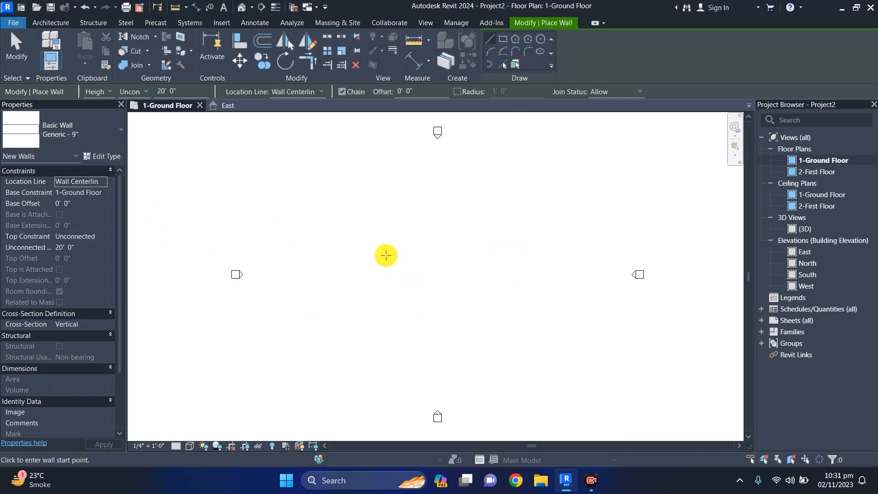
key("Escape")
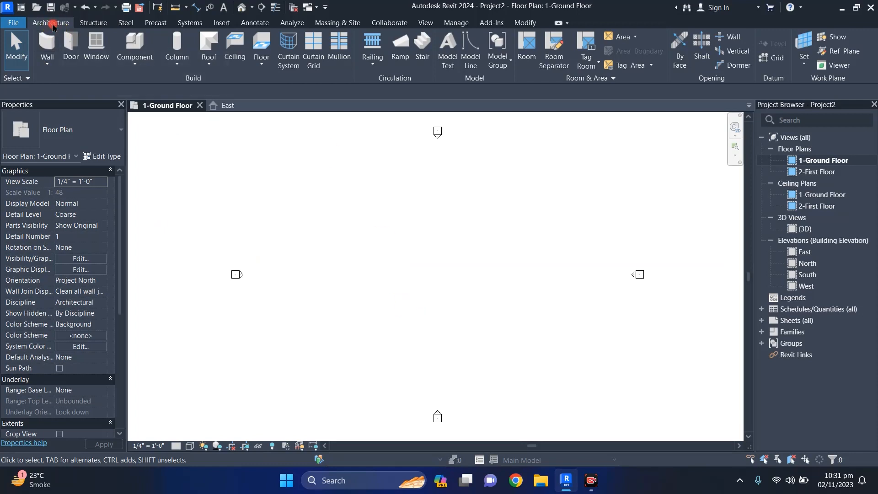
Restart the architectural Wall tool and set the height of new walls up to 2-First Floor
left_click(47, 67)
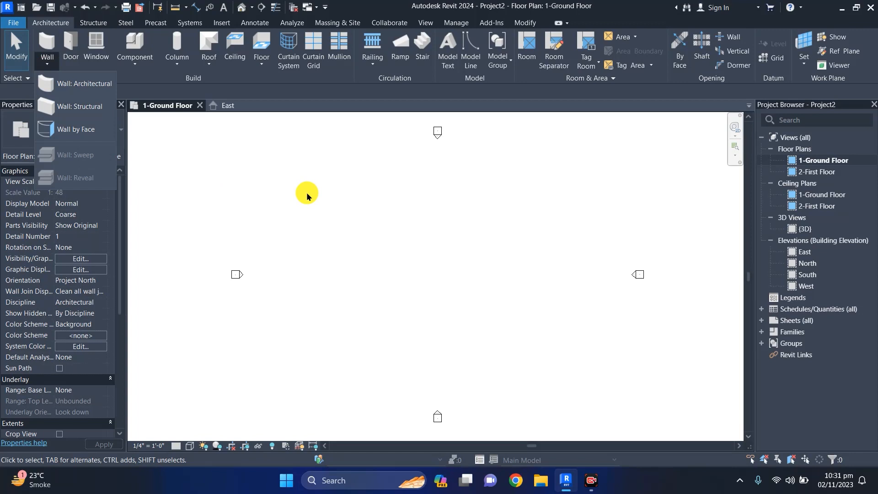
left_click(323, 235)
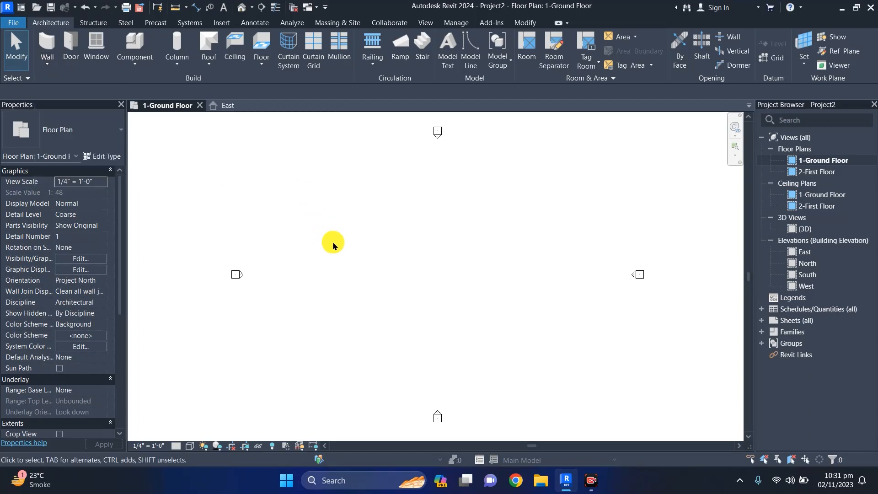
key("w")
key("a")
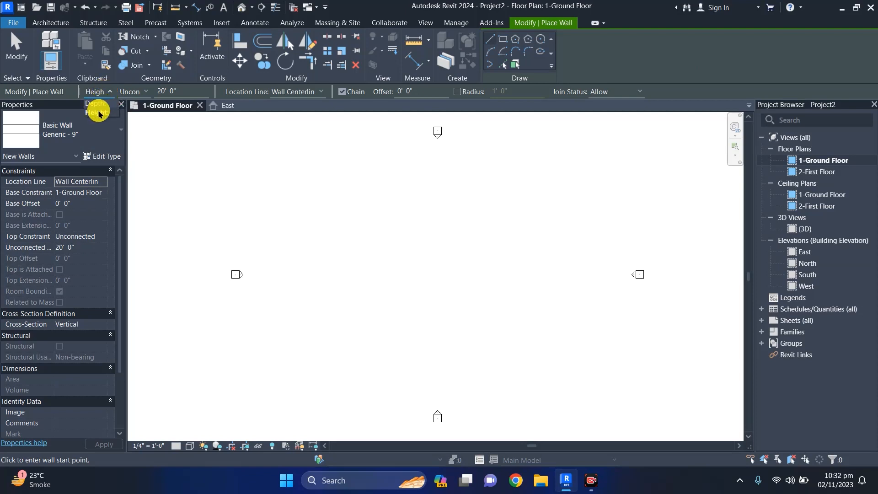
left_click(107, 92)
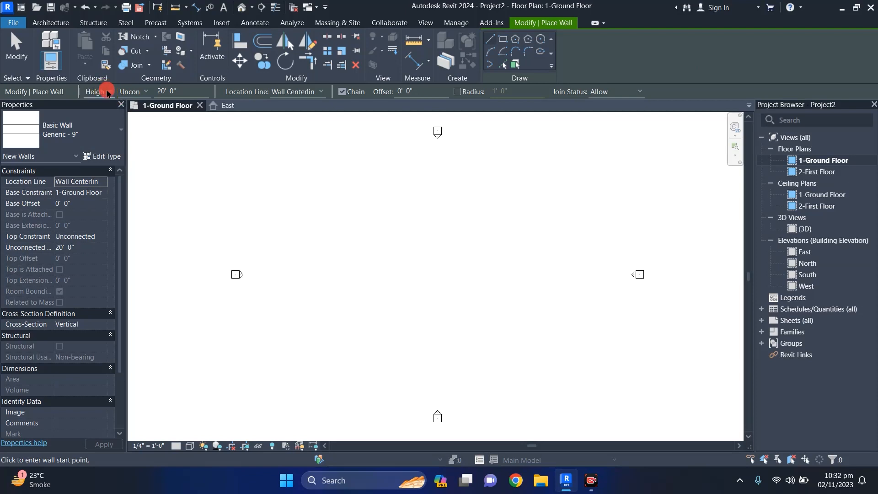
left_click(139, 94)
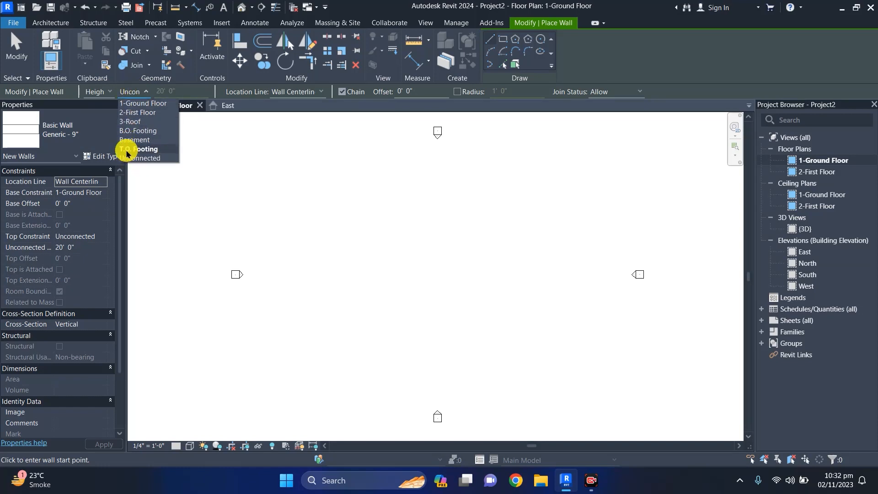
left_click(127, 117)
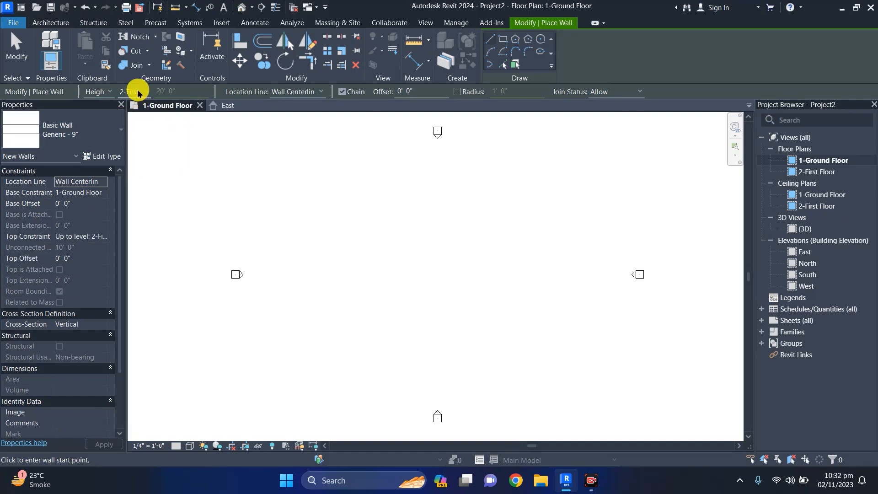
Check the level spacing in the East elevation, returning to the 1-Ground Floor plan with the Wall tool active
double_click(796, 252)
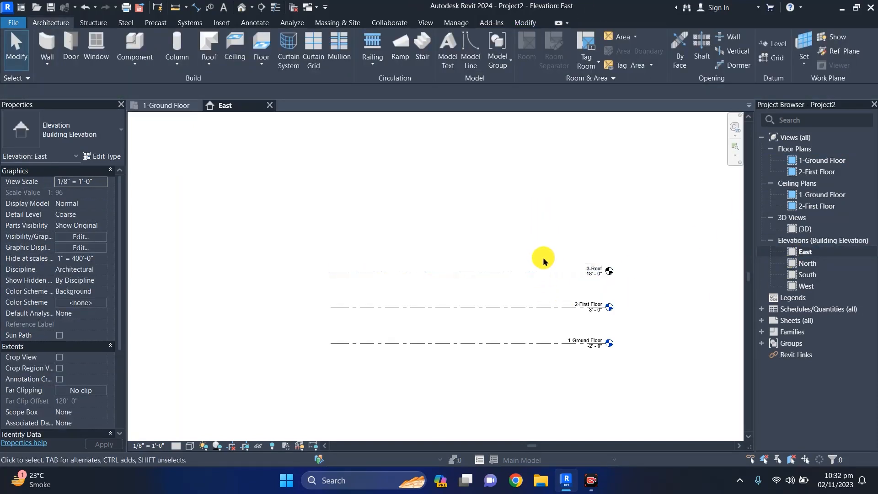
double_click(794, 163)
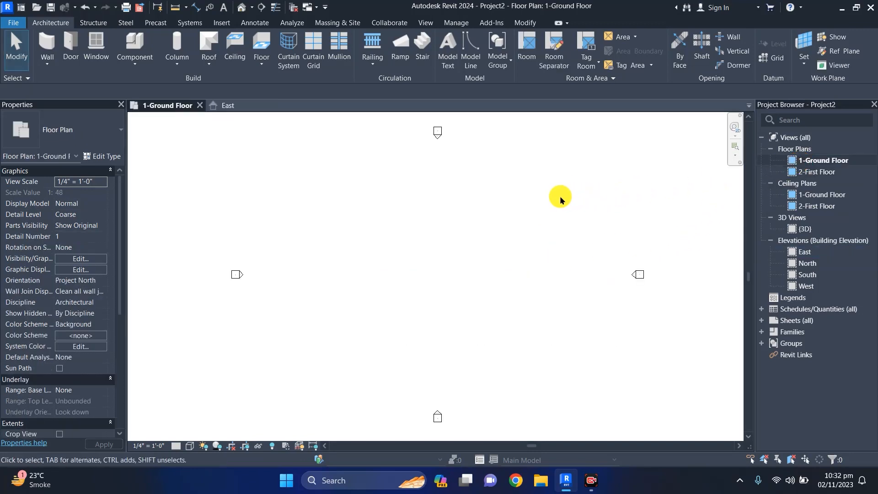
left_click(47, 48)
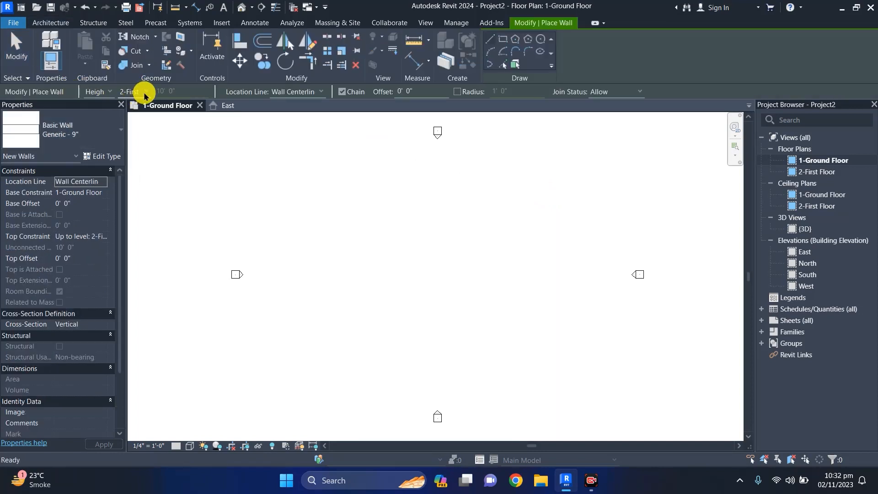
Switch the new walls' height to Unconnected and back to 2-First Floor, keeping the location line at Wall Centerline
left_click(145, 91)
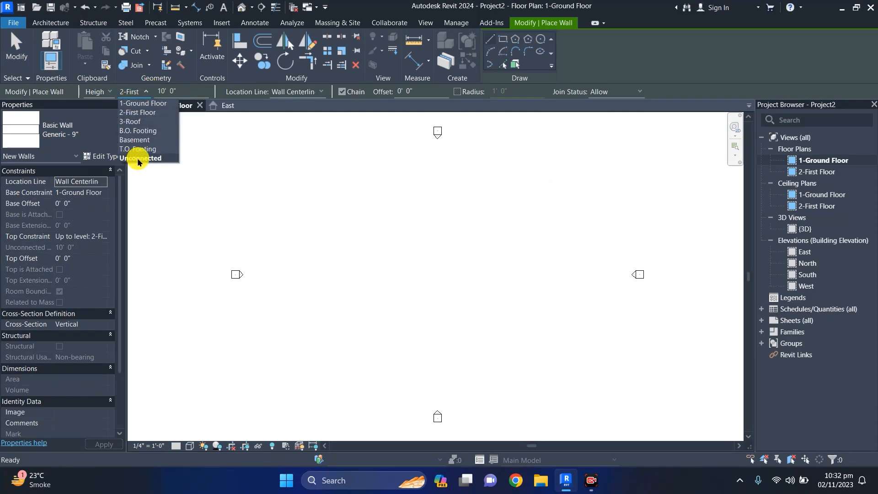
left_click(137, 159)
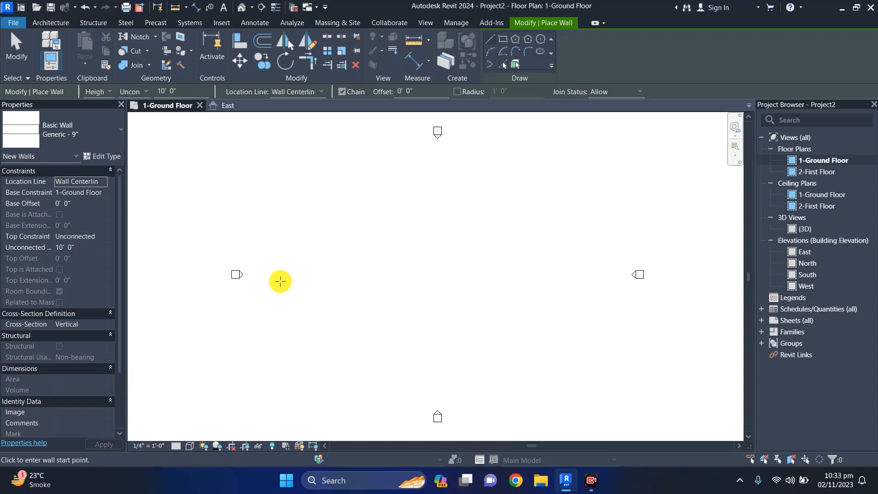
left_click(143, 91)
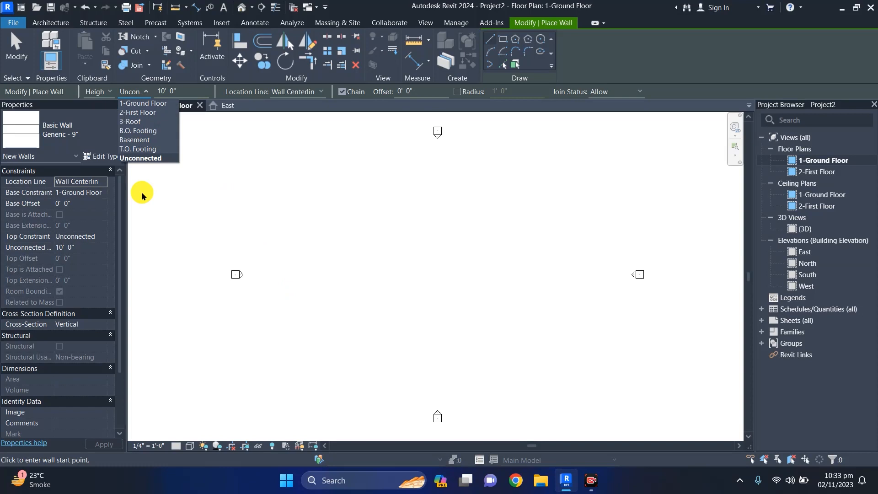
left_click(144, 113)
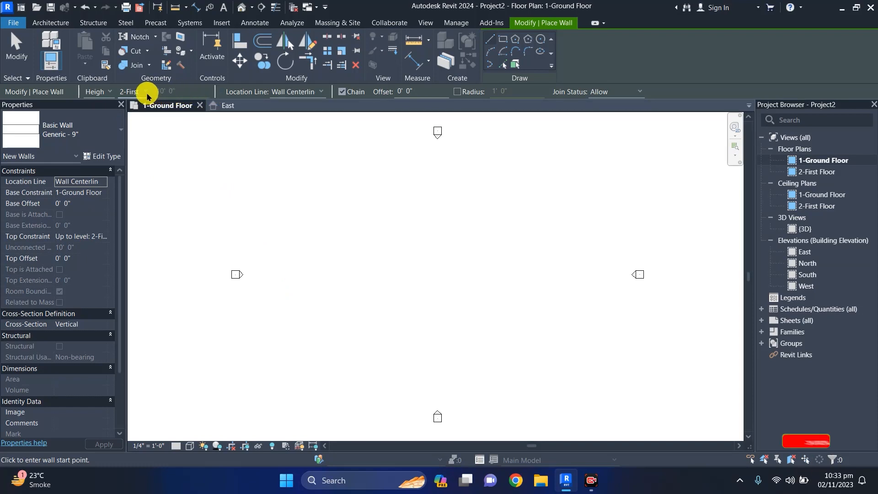
left_click(143, 92)
left_click(137, 155)
left_click(174, 91)
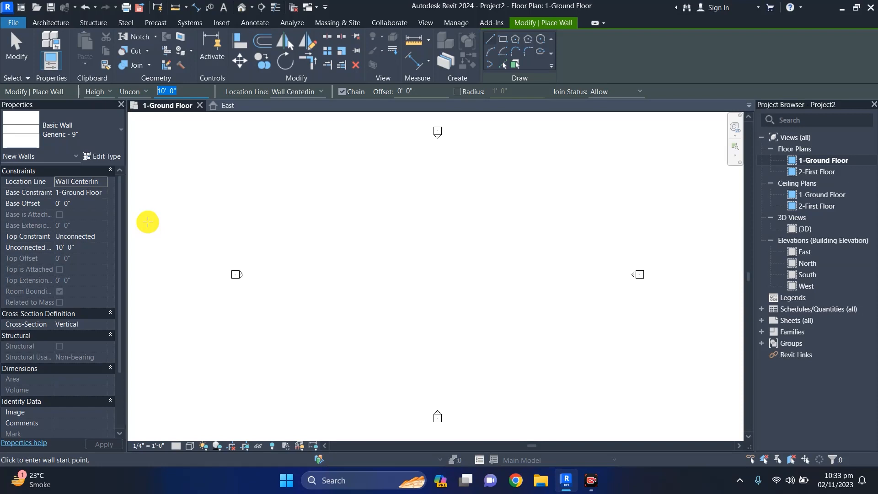
left_click(134, 91)
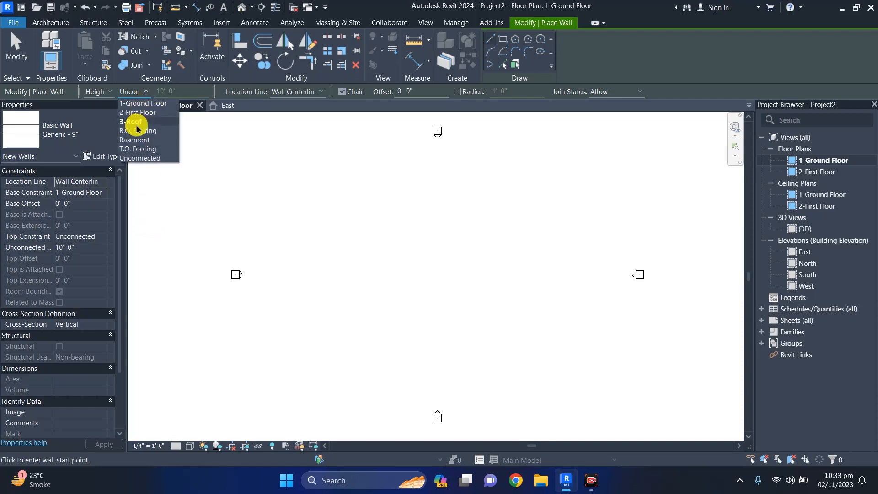
left_click(130, 113)
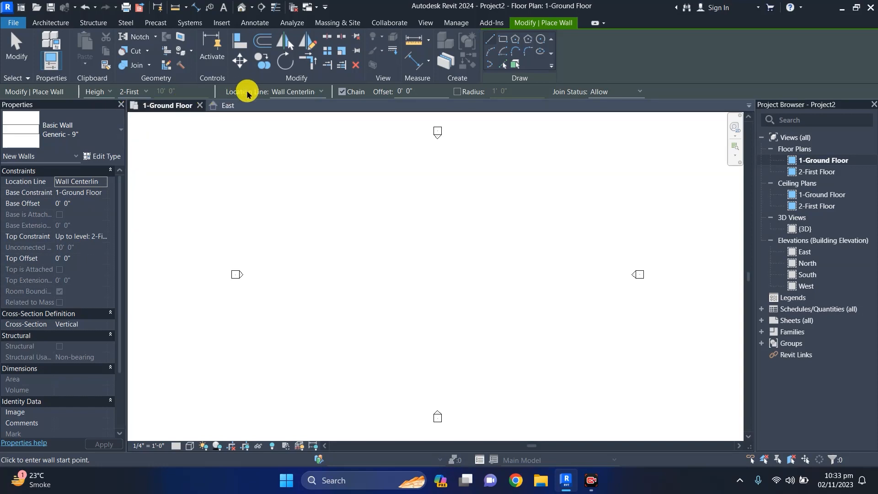
left_click(290, 92)
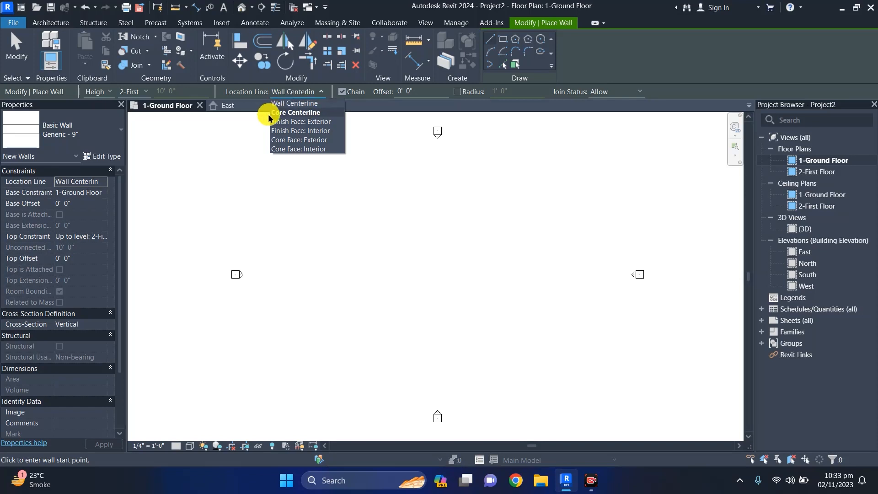
left_click(290, 89)
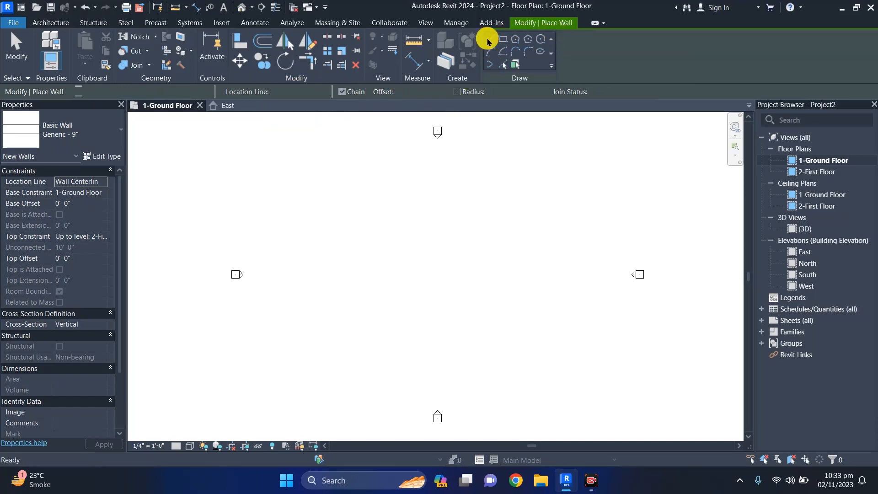
left_click(509, 183)
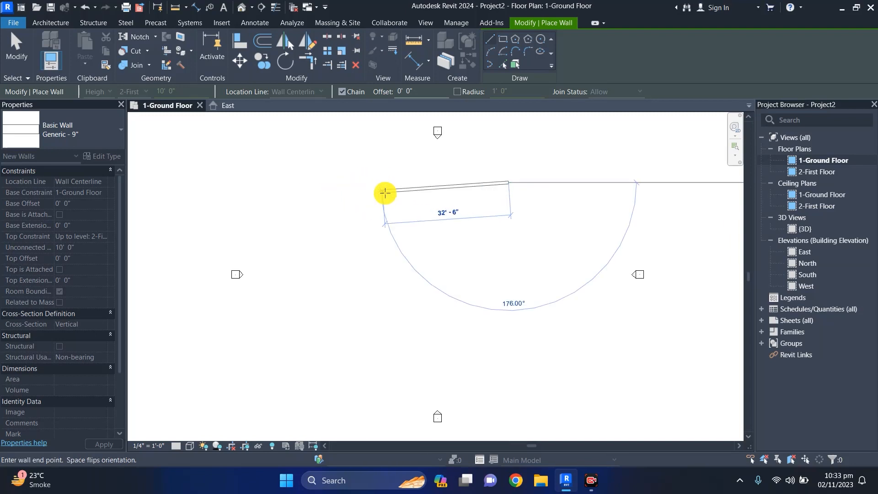
type("3")
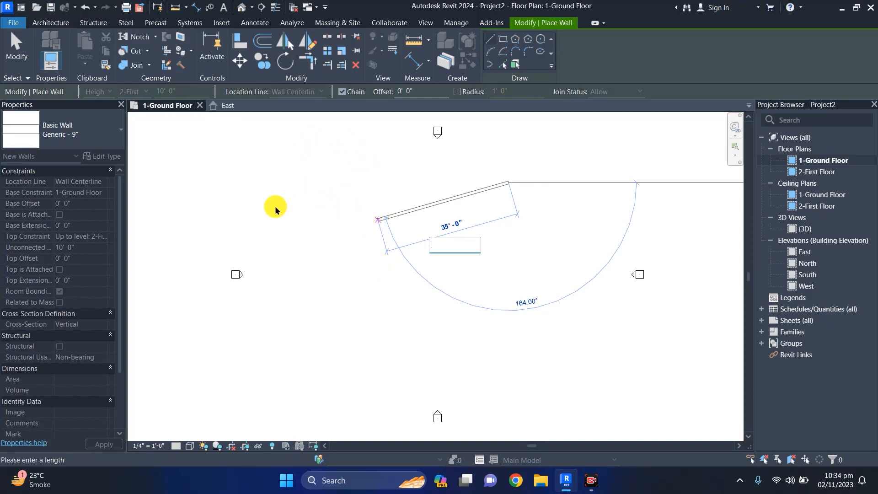
key("Escape")
key("Escape")
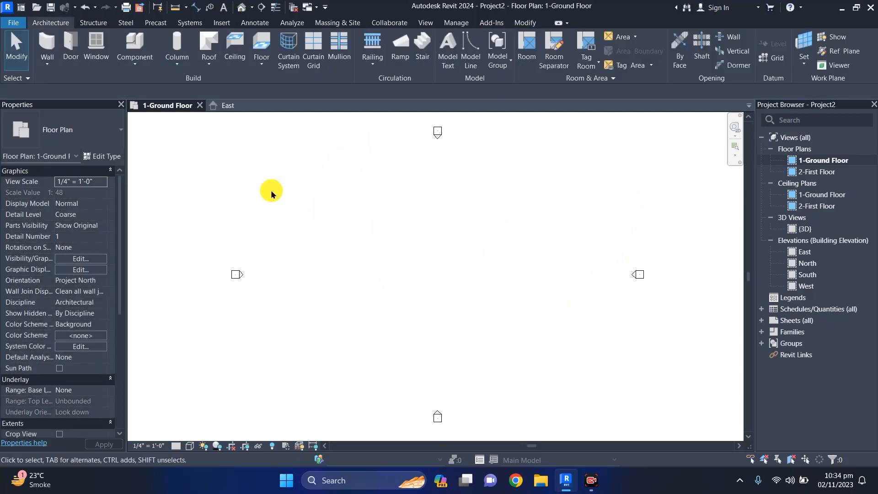
Draw a slightly slanted 30' Generic - 9" wall in the upper part of the 1-Ground Floor plan
key("w")
key("a")
left_click(358, 180)
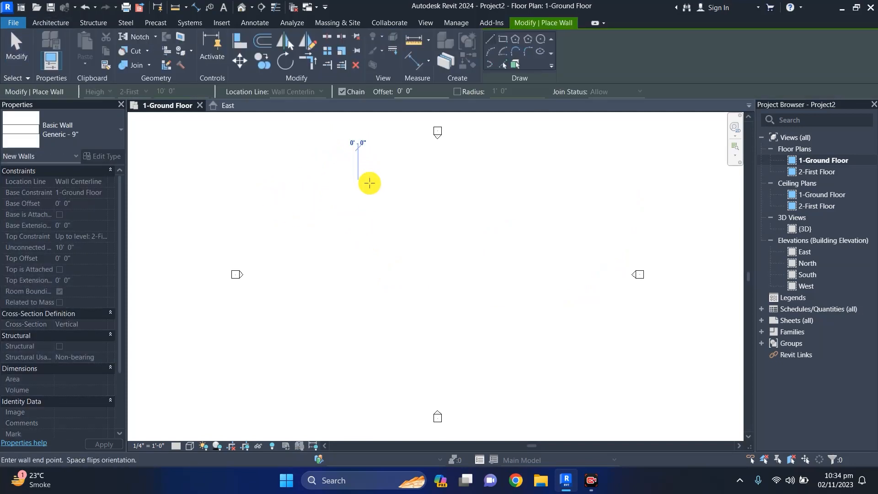
type("30")
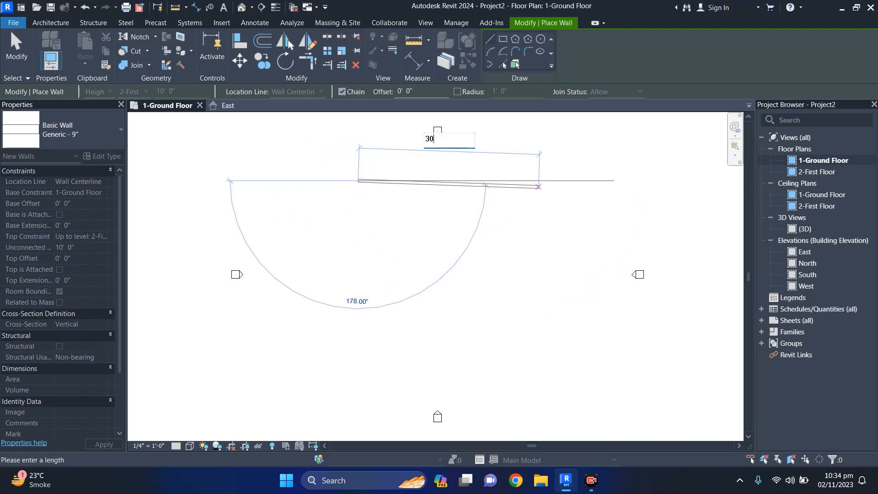
key("Return")
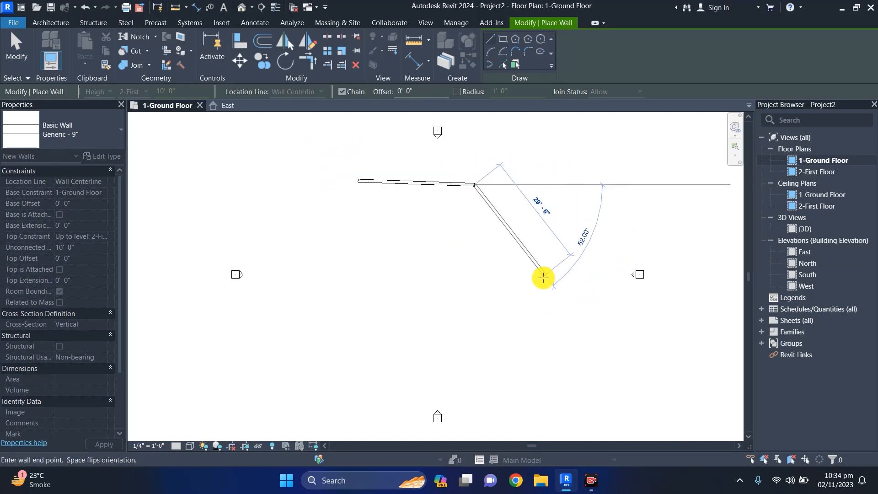
key("Escape")
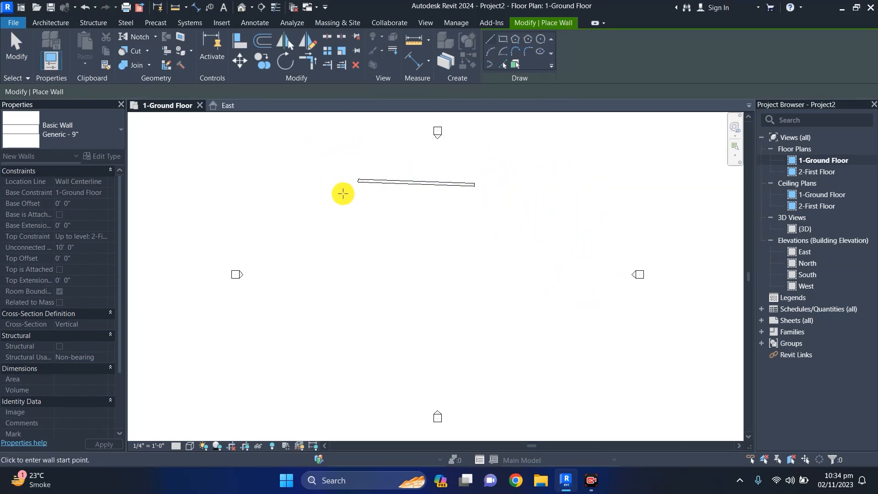
key("Escape")
Examine where the slanted wall's temporary length dimension starts and ends, and its angle at both wall ends
left_click(404, 183)
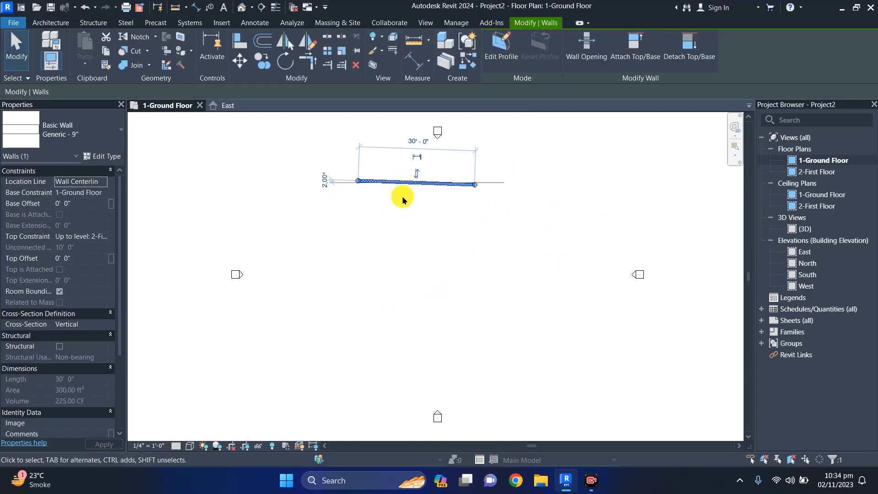
scroll(503, 187, "up", 5)
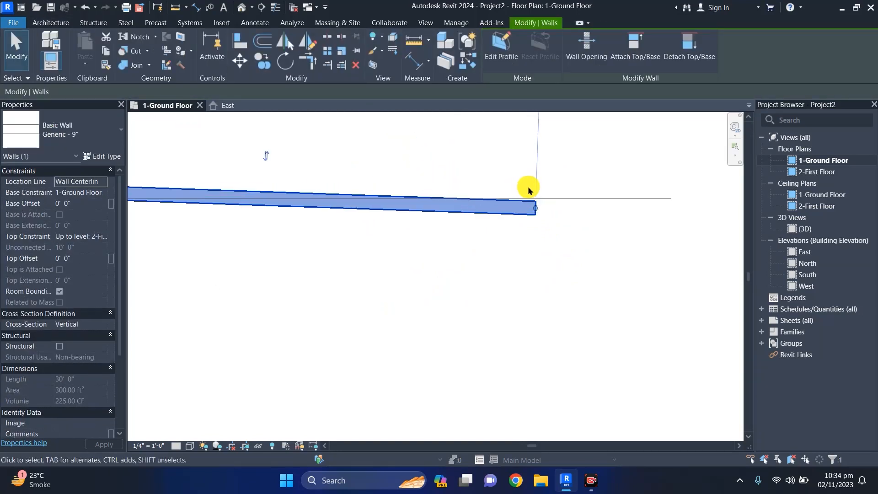
scroll(547, 217, "down", 3)
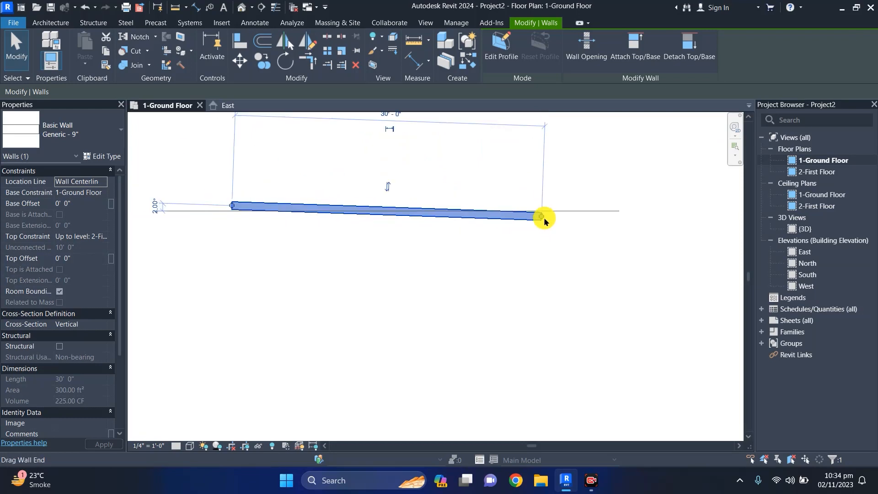
scroll(544, 220, "up", 1)
scroll(504, 213, "down", 2)
scroll(289, 215, "up", 3)
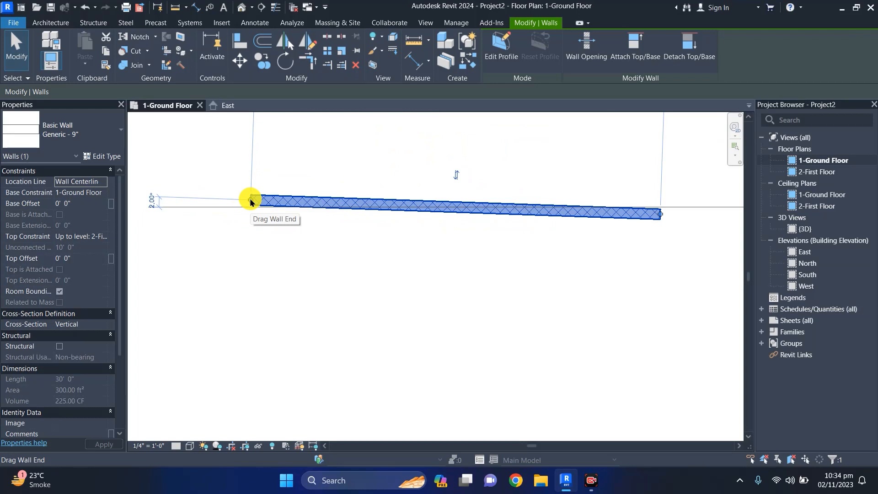
scroll(146, 203, "up", 4)
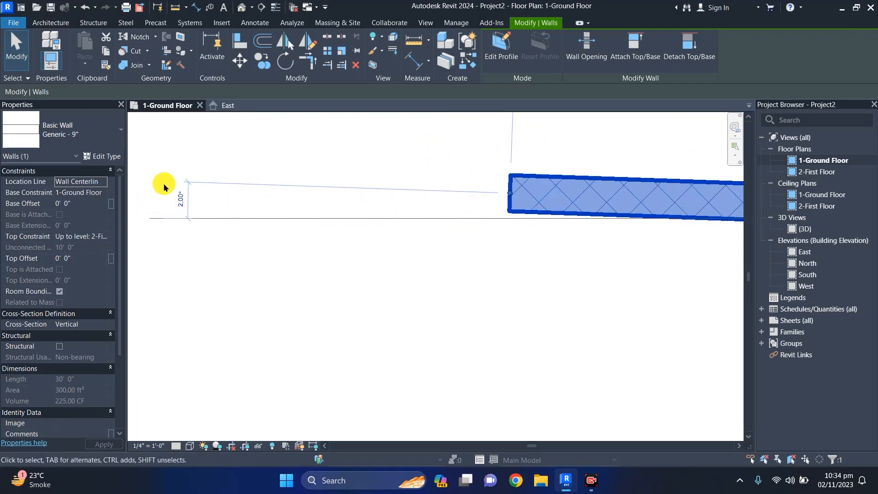
scroll(199, 201, "down", 3)
scroll(206, 199, "down", 7)
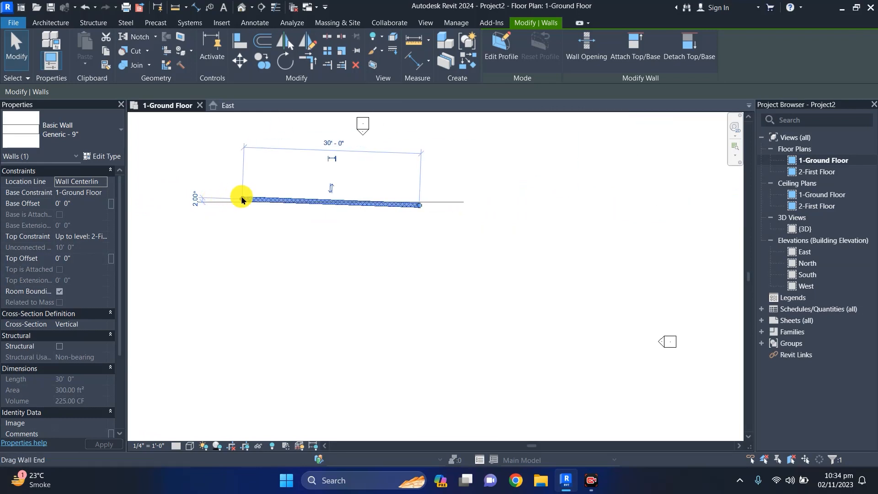
scroll(254, 198, "up", 1)
scroll(297, 197, "down", 3)
Delete the slanted 30' wall from the ground floor plan
left_click(337, 189)
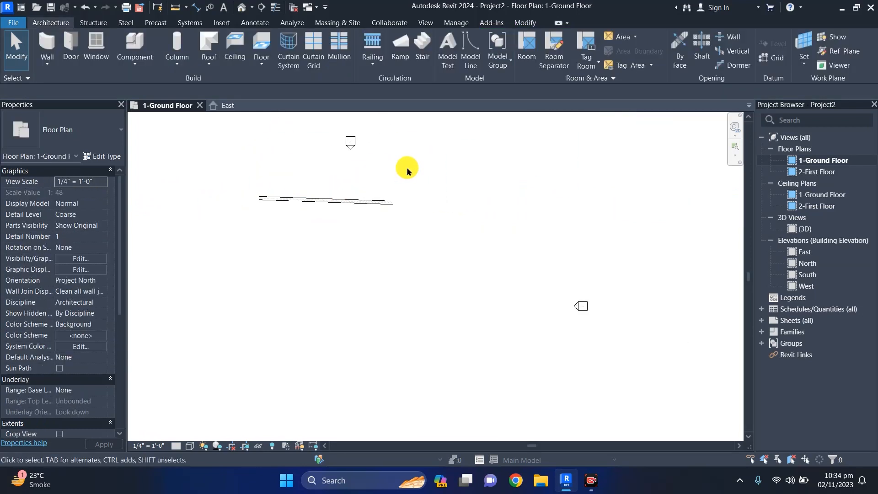
left_click_drag(408, 171, 242, 224)
key("Delete")
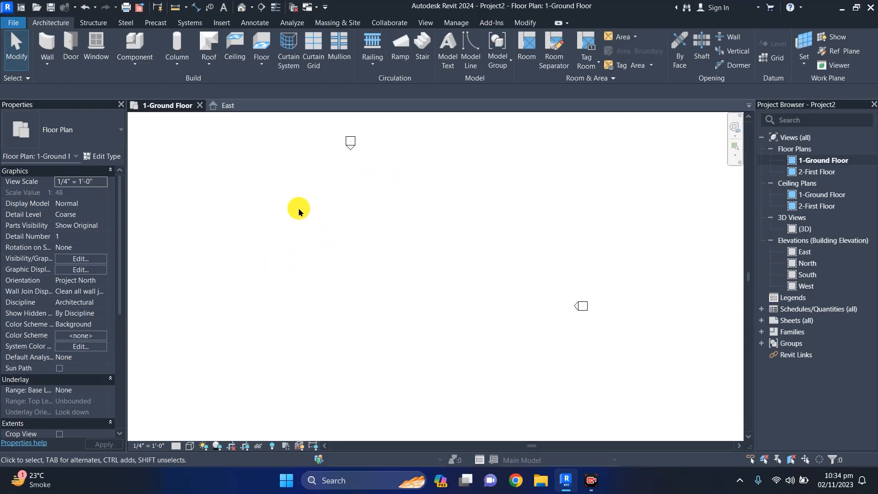
Draw a horizontal Generic - 9" wall about 60' long and a chained perpendicular wall about 43'-6" down from its east end
key("w")
key("a")
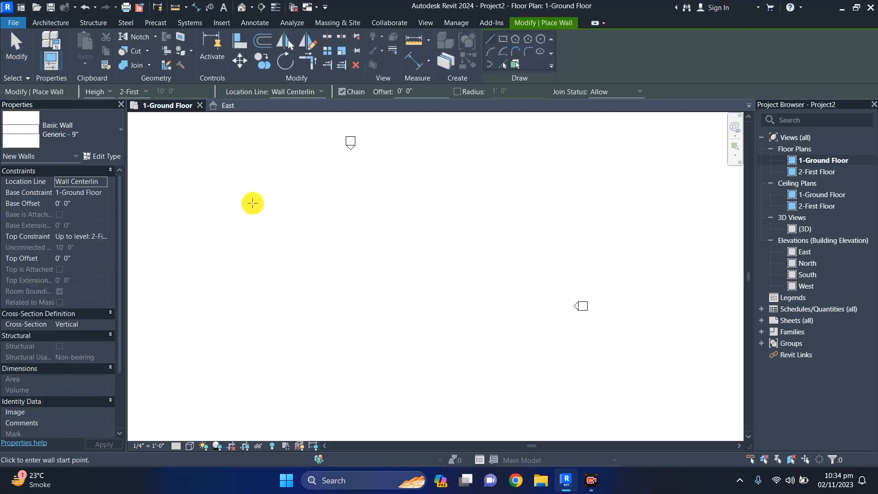
left_click(251, 201)
left_click(519, 201)
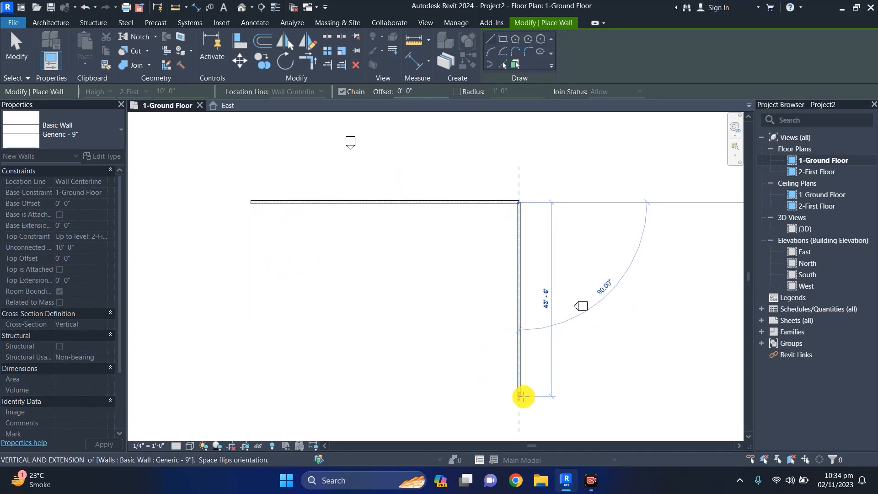
left_click(524, 396)
key("Escape")
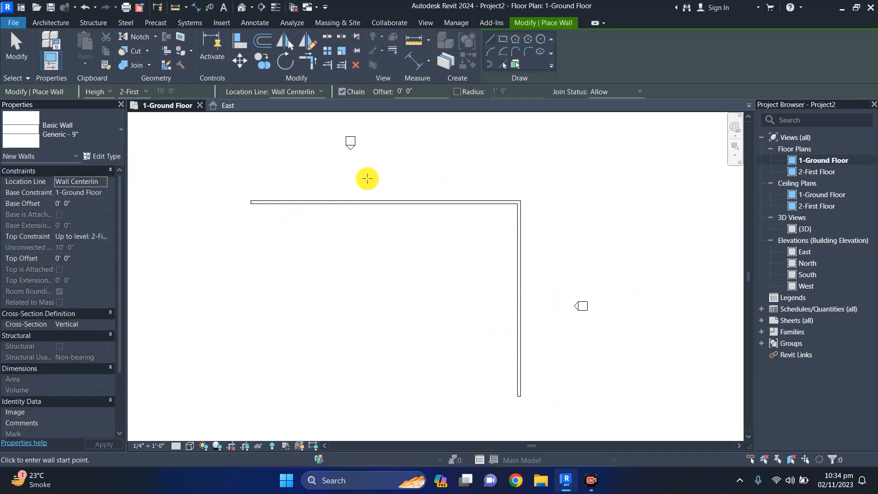
key("Escape")
Select the horizontal wall and examine which wall references its temporary dimensions use at the corner and the vertical wall's free end
left_click(382, 202)
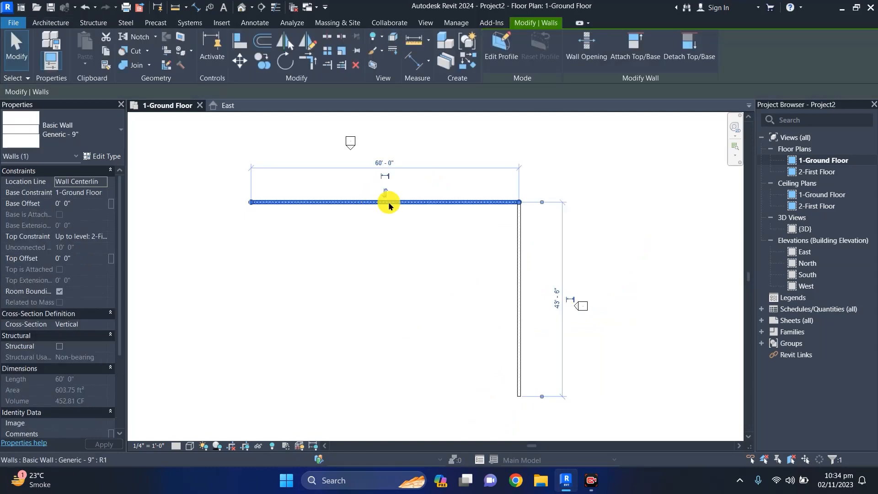
scroll(530, 224, "up", 3)
scroll(522, 212, "down", 4)
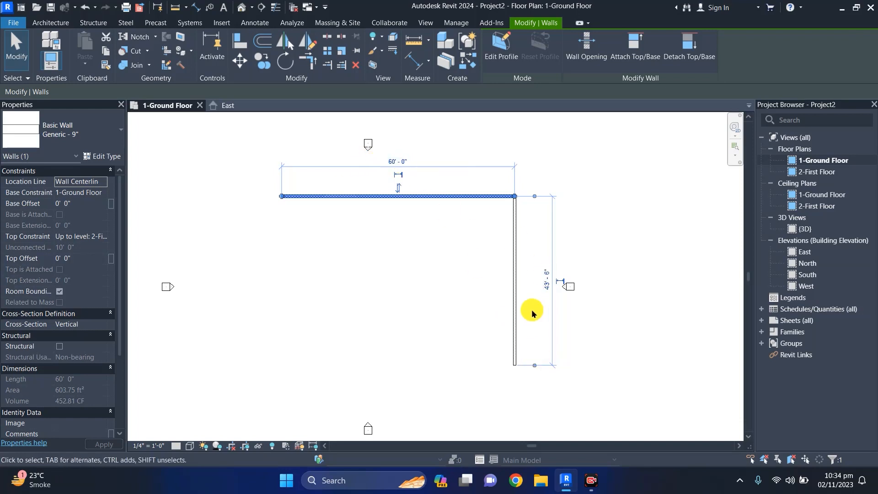
scroll(525, 214, "up", 8)
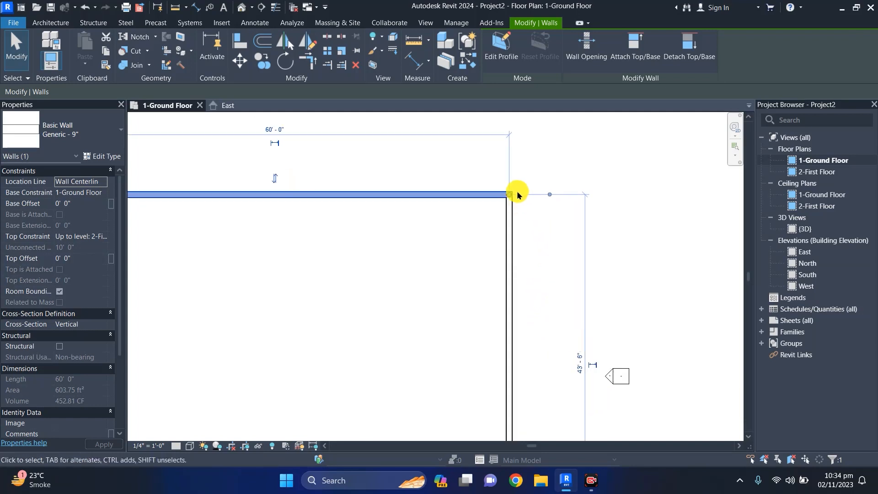
scroll(479, 238, "down", 8)
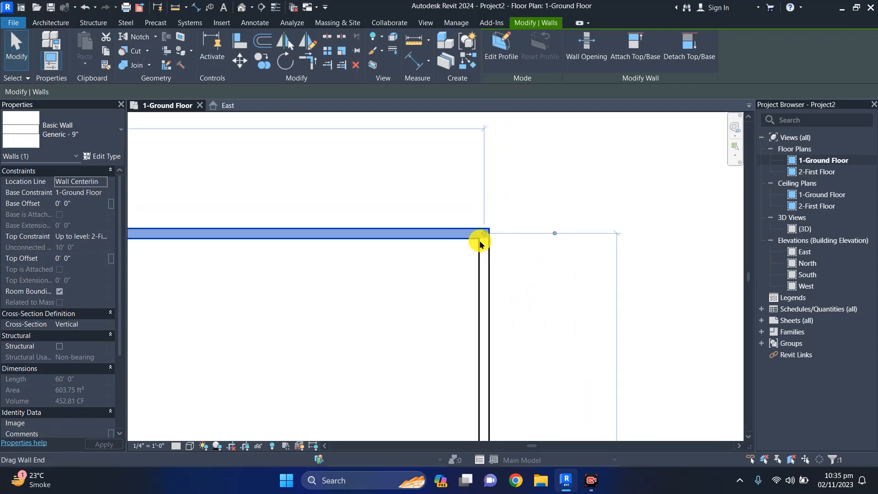
scroll(484, 378, "up", 3)
scroll(484, 356, "up", 2)
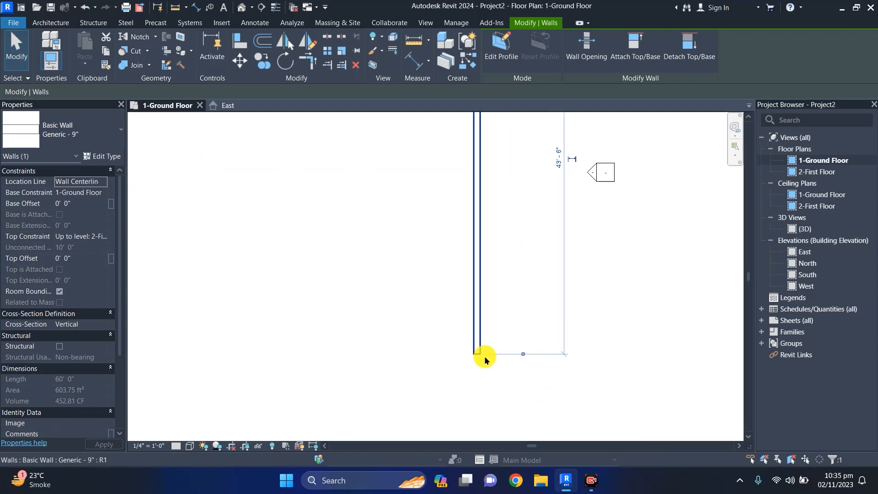
scroll(484, 356, "down", 5)
scroll(475, 208, "up", 5)
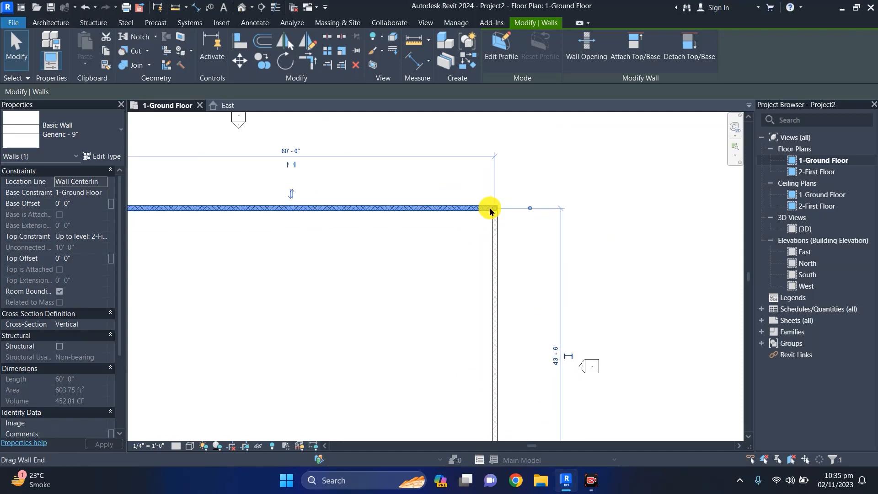
scroll(492, 209, "up", 3)
scroll(494, 211, "up", 1)
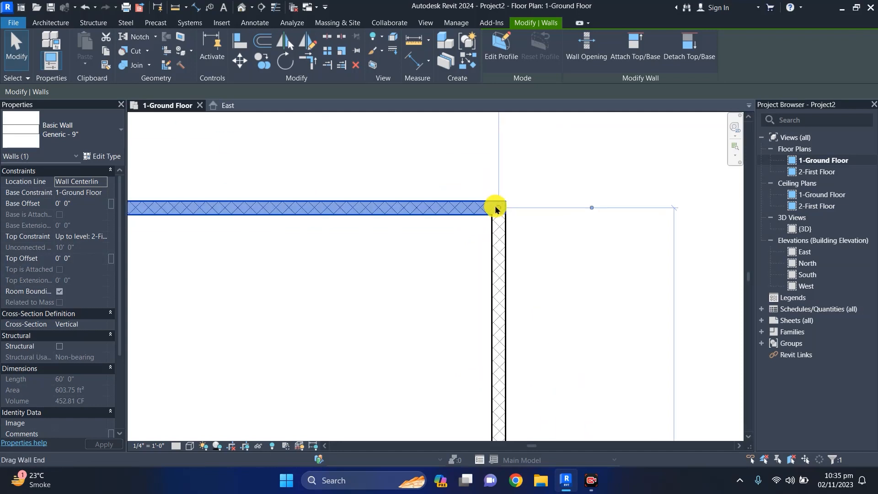
Move the upper witness line of the vertical wall's temporary dimension to the inner face of the horizontal wall, checking the dimension before deselecting
left_click_drag(498, 209, 499, 212)
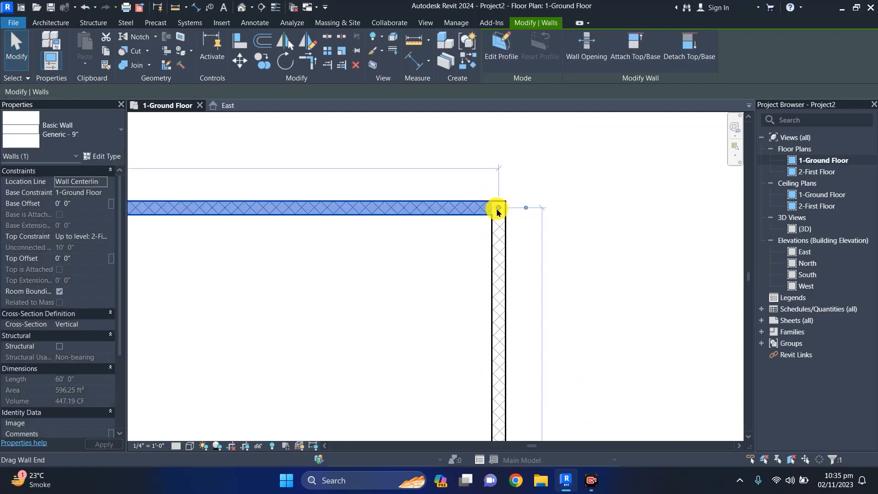
left_click(497, 210)
left_click(498, 210)
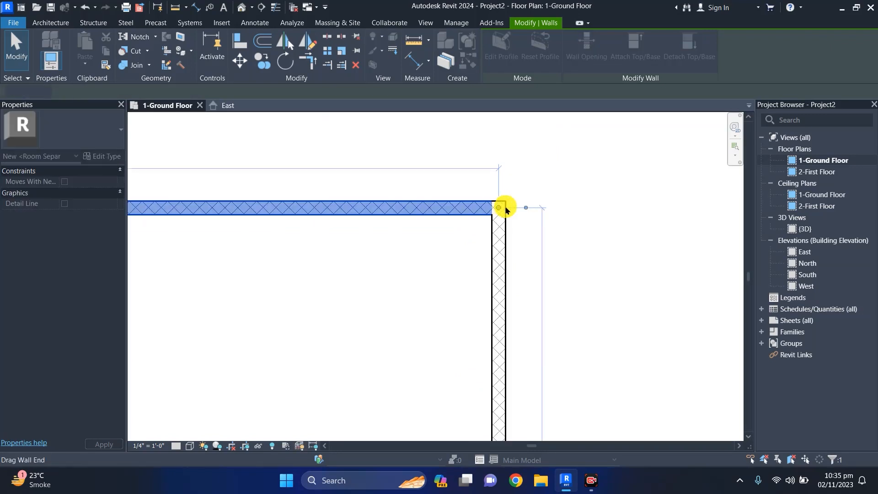
left_click(526, 206)
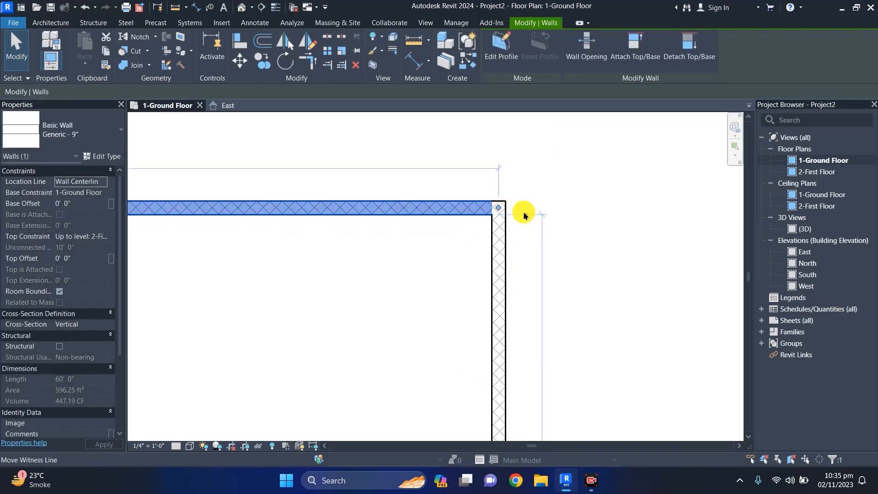
left_click_drag(525, 212, 525, 212)
left_click_drag(525, 204, 524, 215)
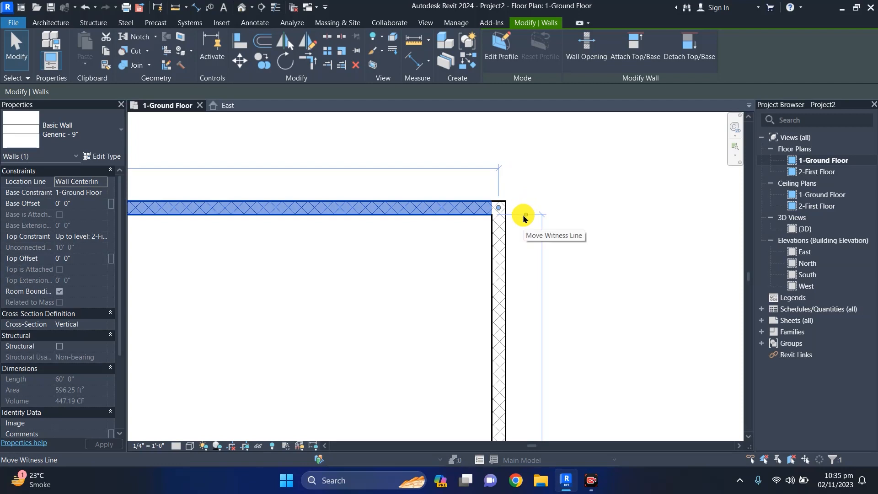
scroll(525, 218, "down", 5)
scroll(515, 235, "up", 1)
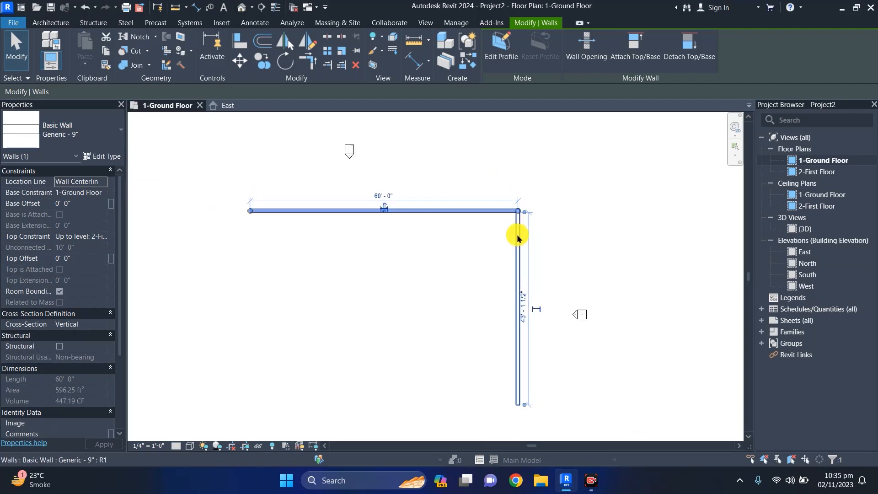
middle_click_drag(517, 243, 548, 187)
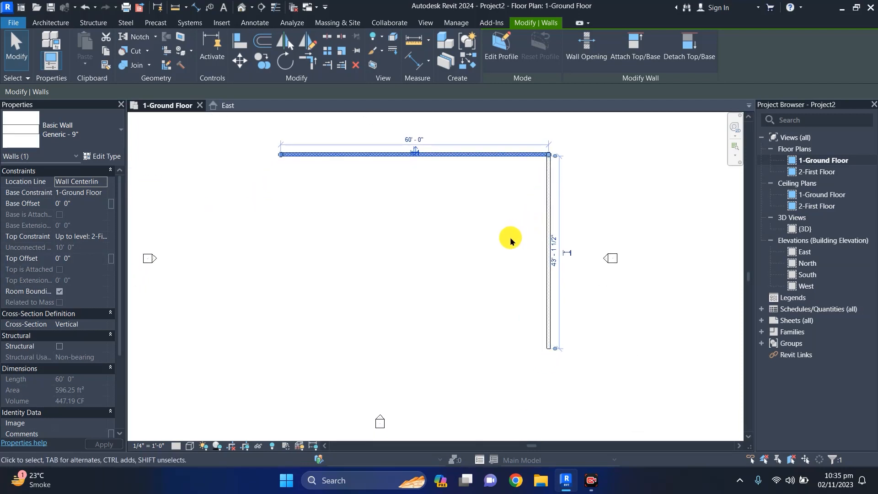
key("Escape")
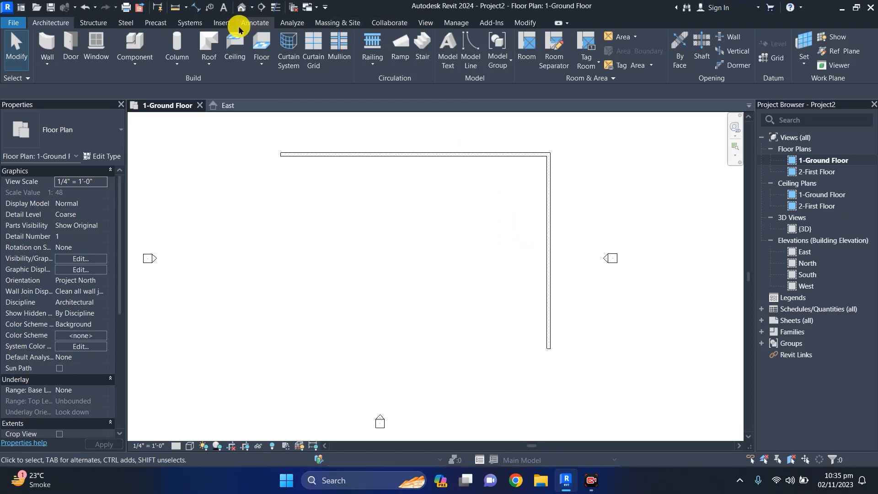
Set temporary dimensions to measure walls from Faces, keeping Centerlines for doors and windows
left_click(390, 23)
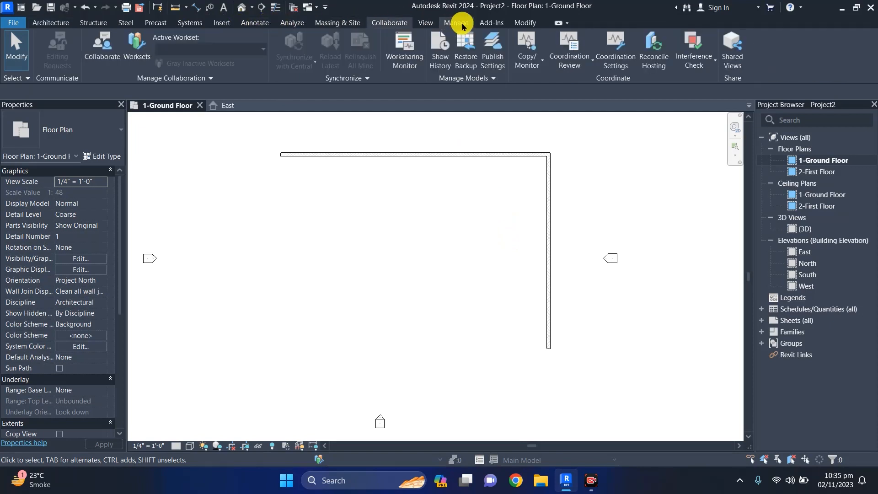
left_click(461, 24)
left_click(260, 54)
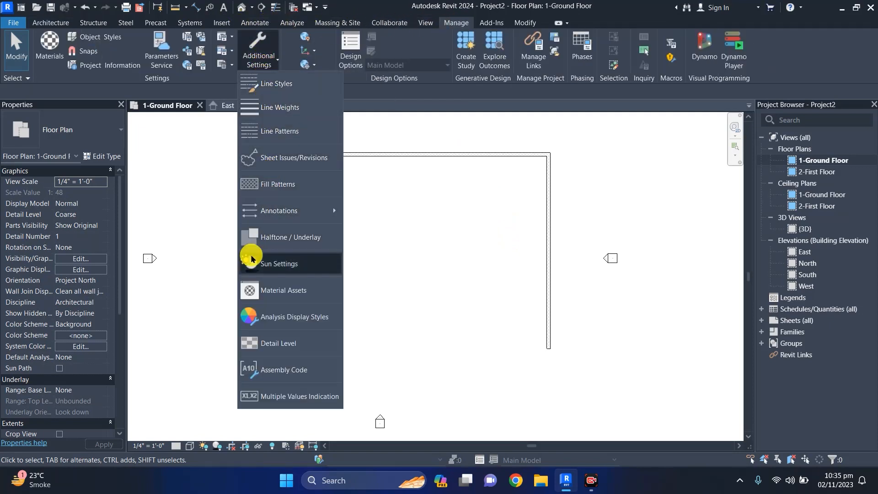
mouse_move(290, 209)
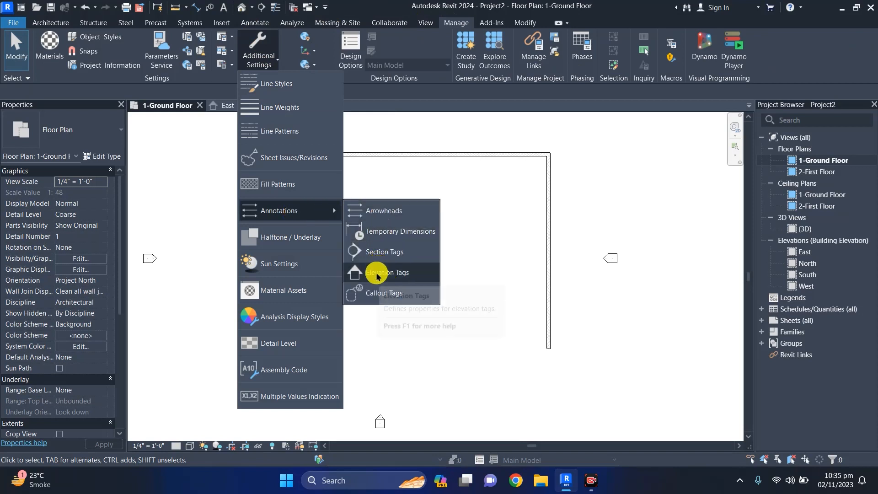
left_click(383, 233)
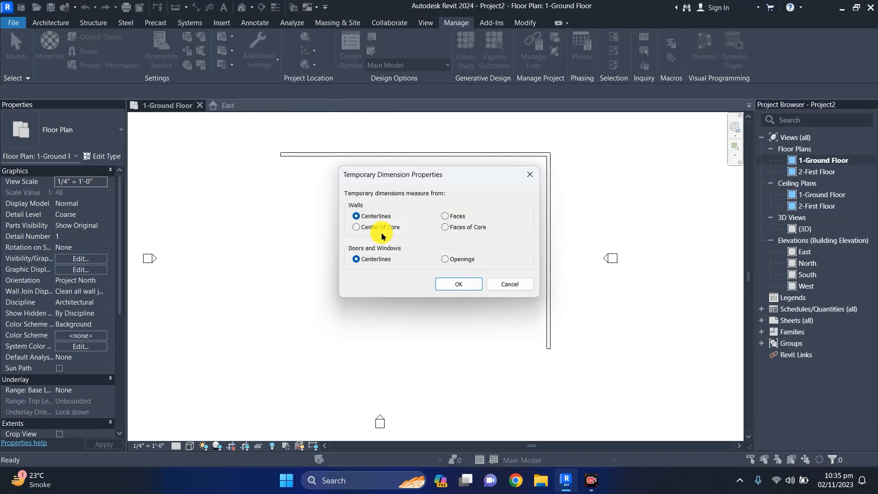
left_click(444, 216)
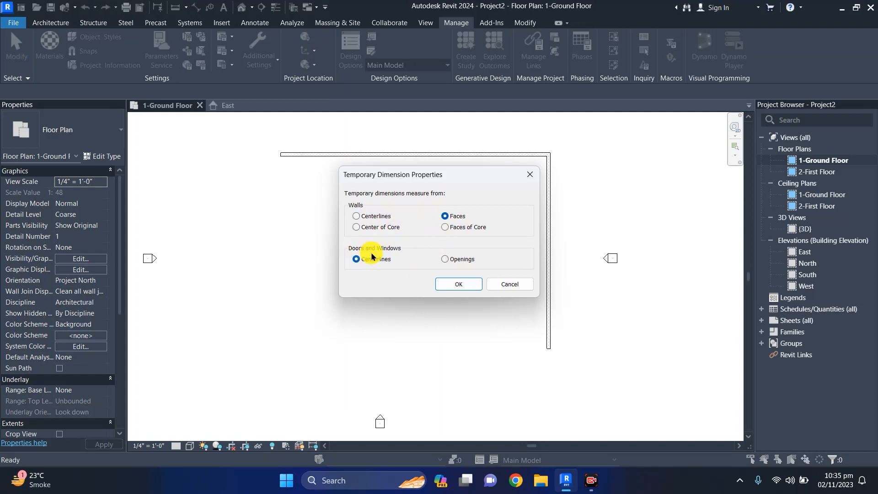
left_click(452, 284)
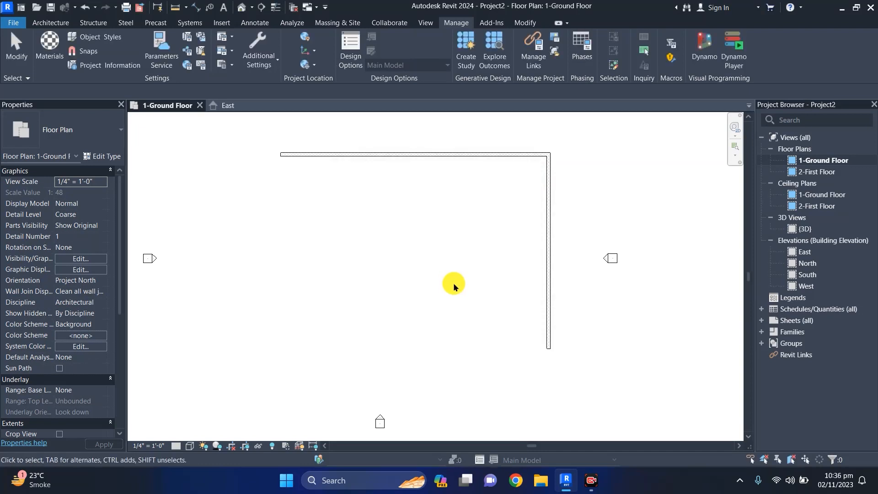
Select the horizontal wall and examine which wall references its temporary dimensions use at the corner
left_click(447, 153)
scroll(554, 159, "up", 5)
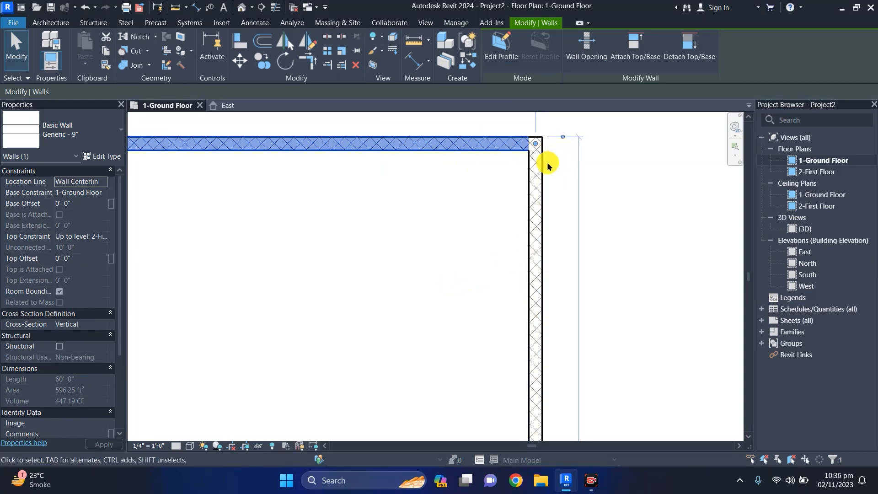
scroll(529, 164, "down", 5)
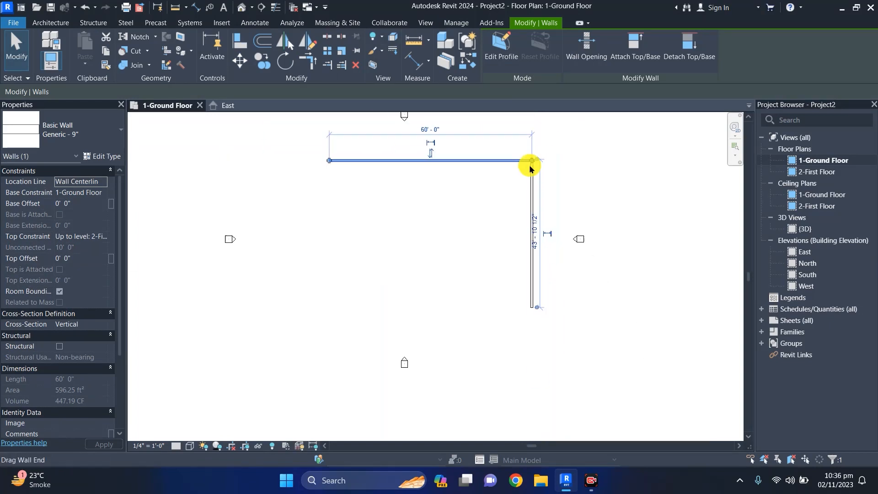
scroll(530, 172, "up", 1)
Delete both the horizontal and the vertical wall from the ground floor plan
left_click(544, 171)
left_click_drag(551, 146, 407, 222)
key("Delete")
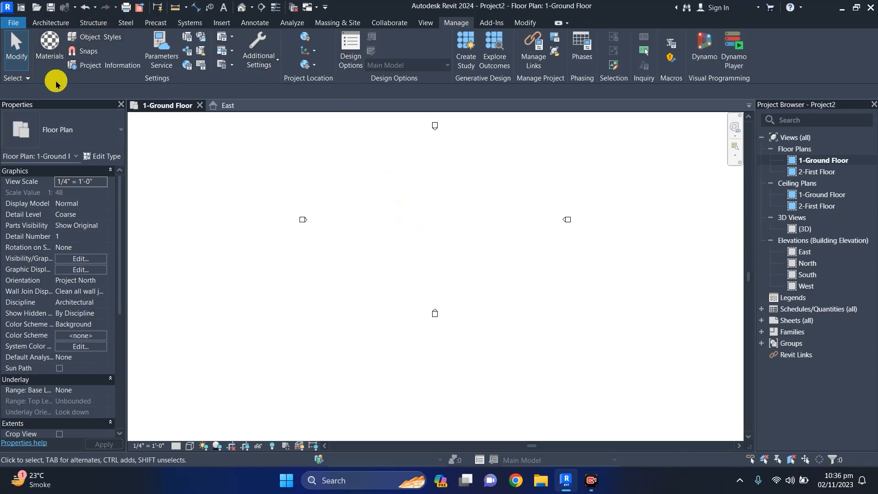
Draw chained architectural walls with location line Finish Face: Interior, a 30' horizontal north wall and a 40' east wall running down
left_click(51, 22)
left_click(48, 69)
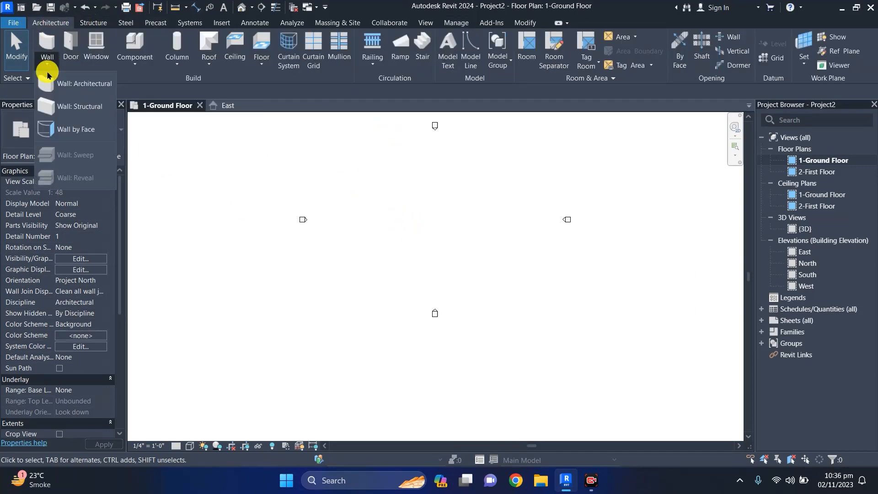
left_click(59, 85)
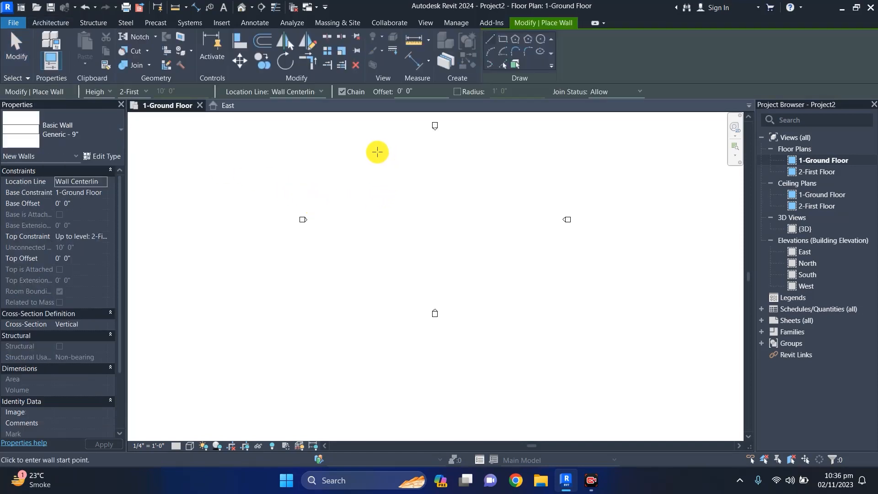
left_click(290, 92)
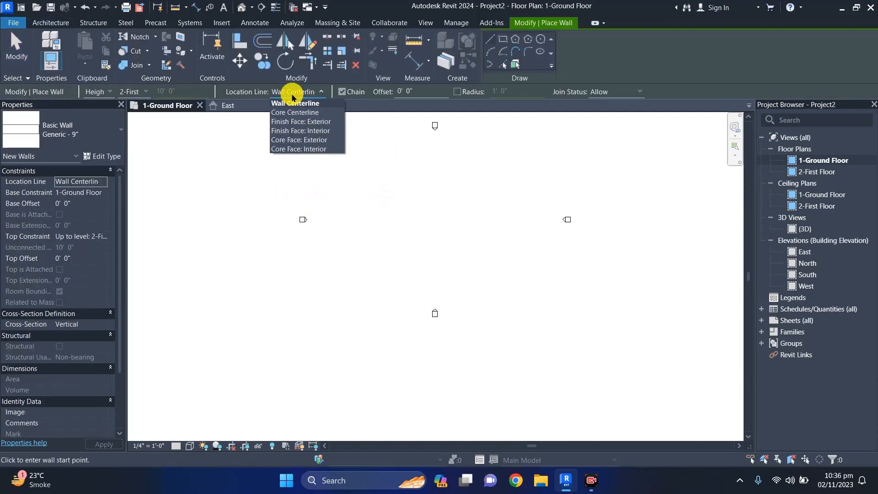
left_click(302, 130)
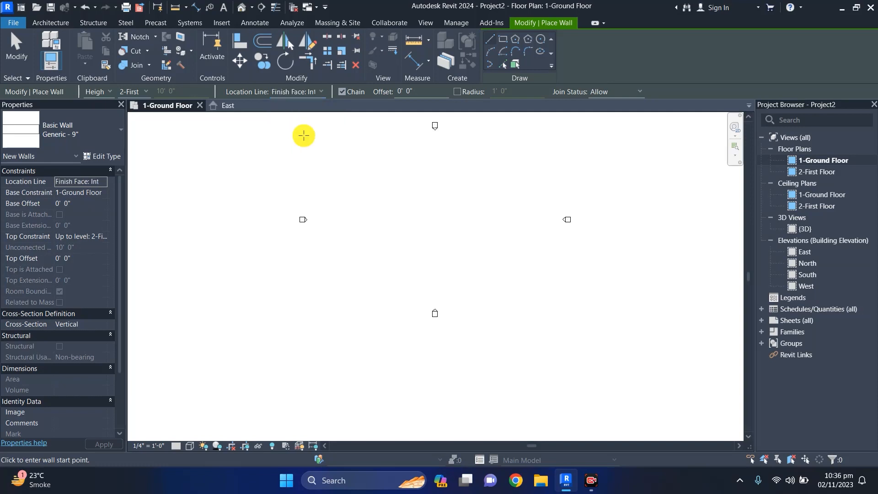
left_click(334, 152)
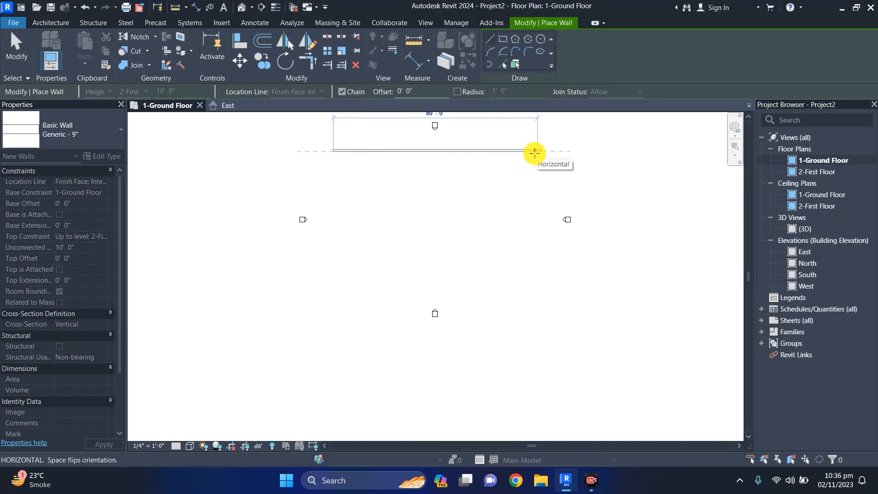
type("30")
key("Return")
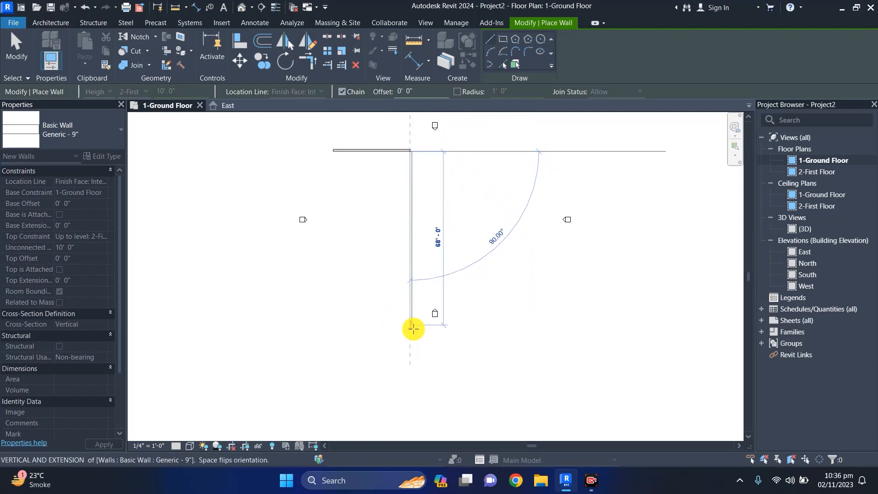
type("40")
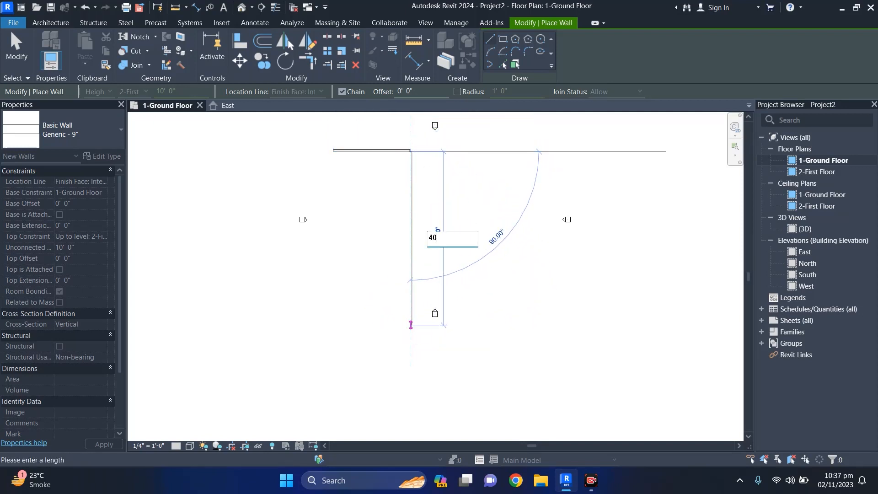
key("Return")
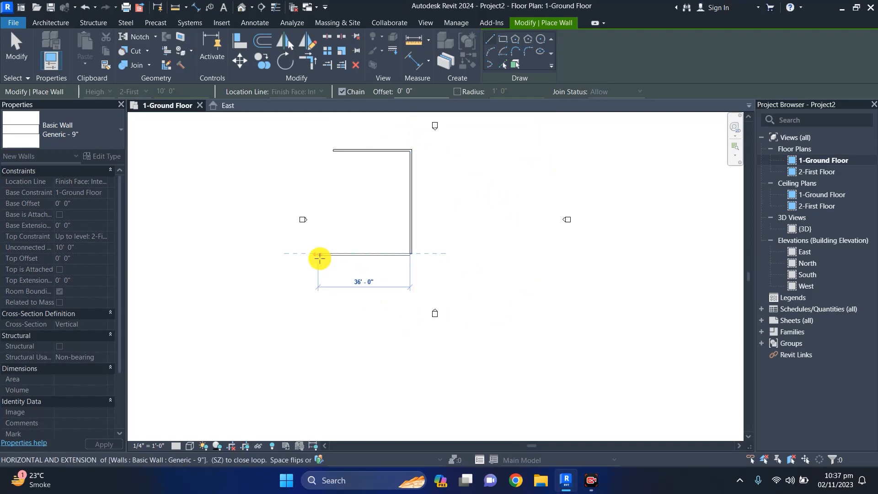
Close the room outline with a 30' south wall and a 40' west wall, ending the wall command
type("30")
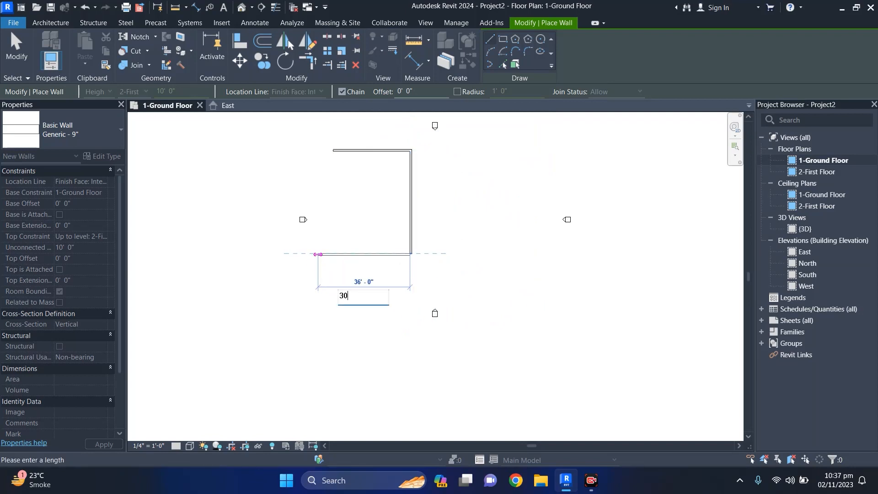
key("Return")
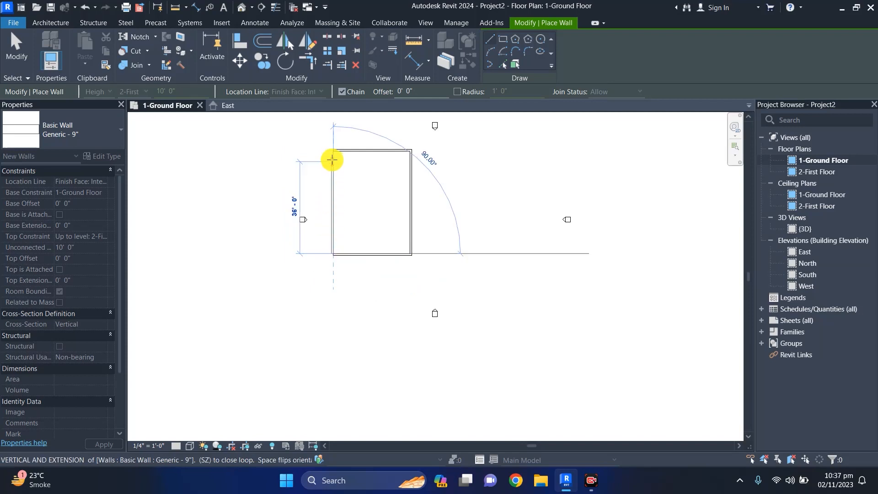
type("40")
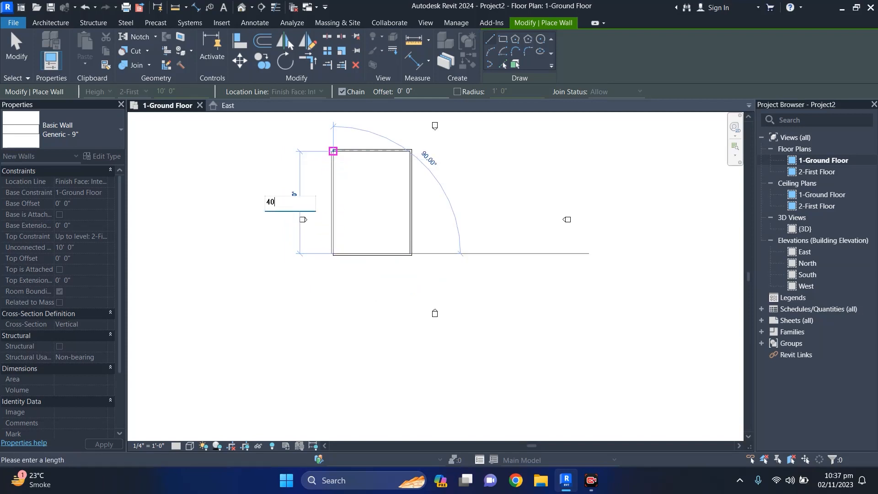
key("Return")
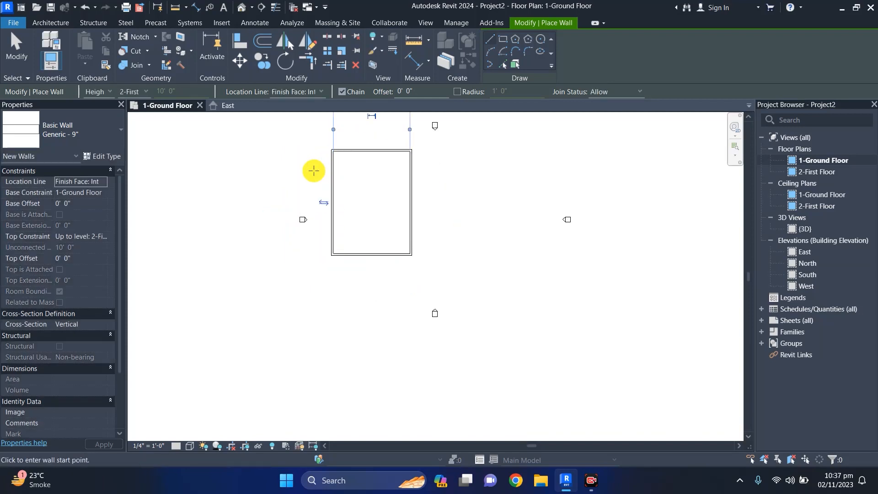
key("Escape")
key("Escape")
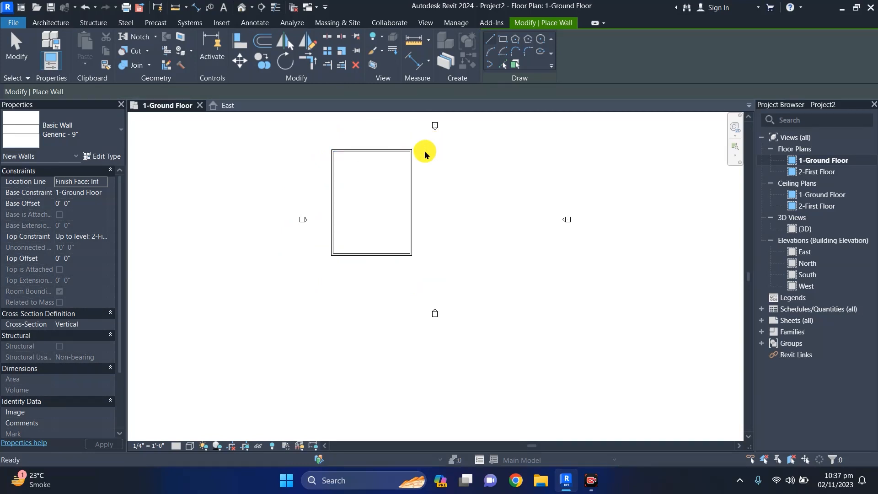
Move the four walls together toward the middle of the area between the elevation markers
left_click_drag(423, 143, 311, 281)
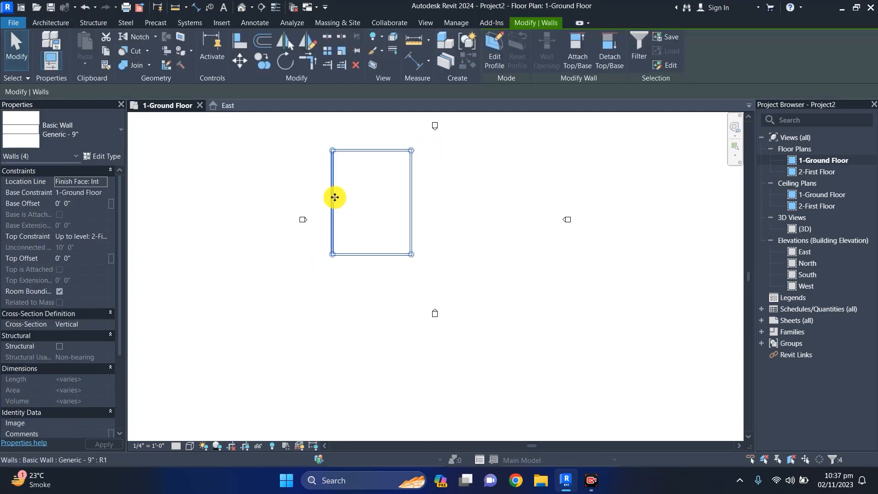
left_click_drag(335, 197, 398, 217)
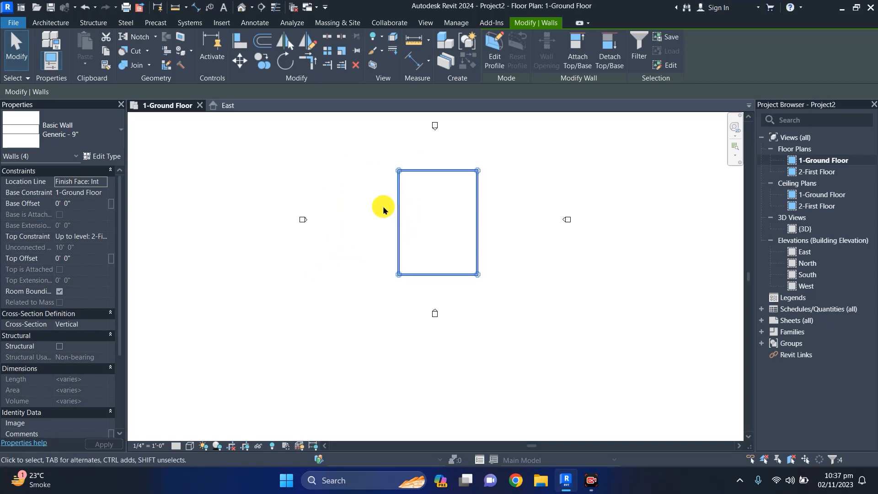
left_click(371, 223)
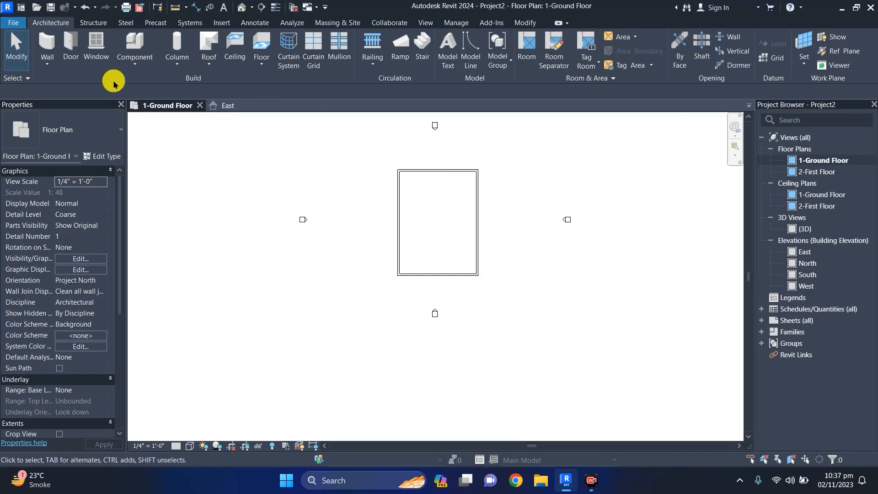
Round the room's northeast corner with a Fillet Arc wall of about 4'-7" radius between the north and east walls
key("w")
key("a")
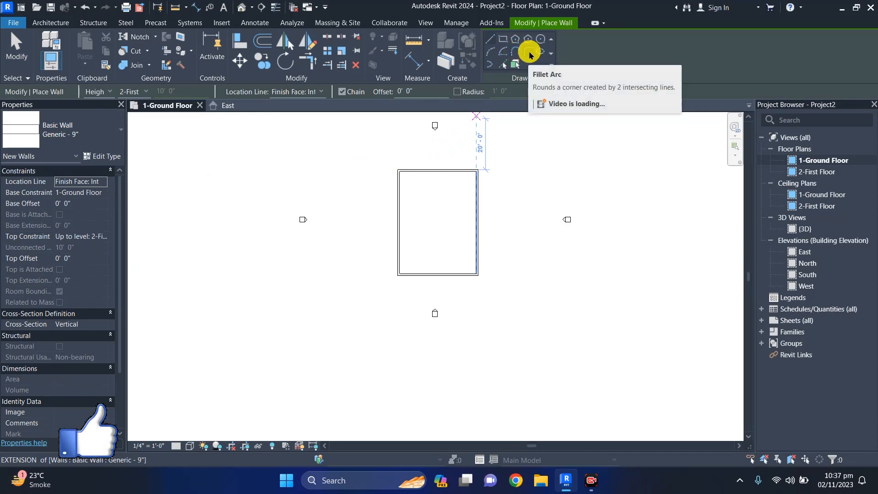
left_click(529, 53)
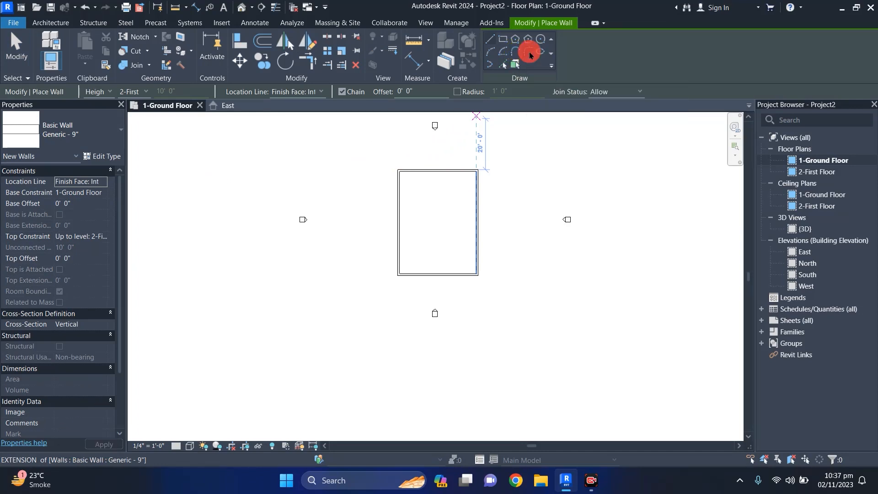
scroll(464, 172, "up", 2)
scroll(464, 172, "up", 2)
left_click(474, 169)
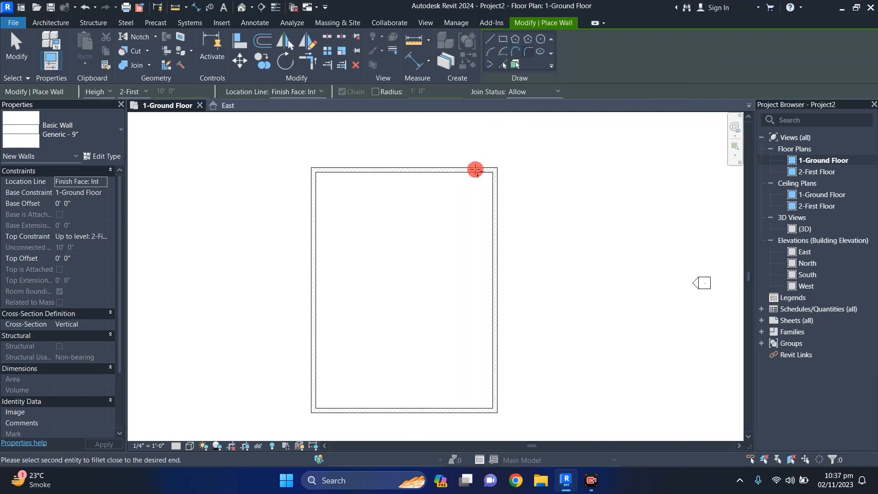
left_click(496, 198)
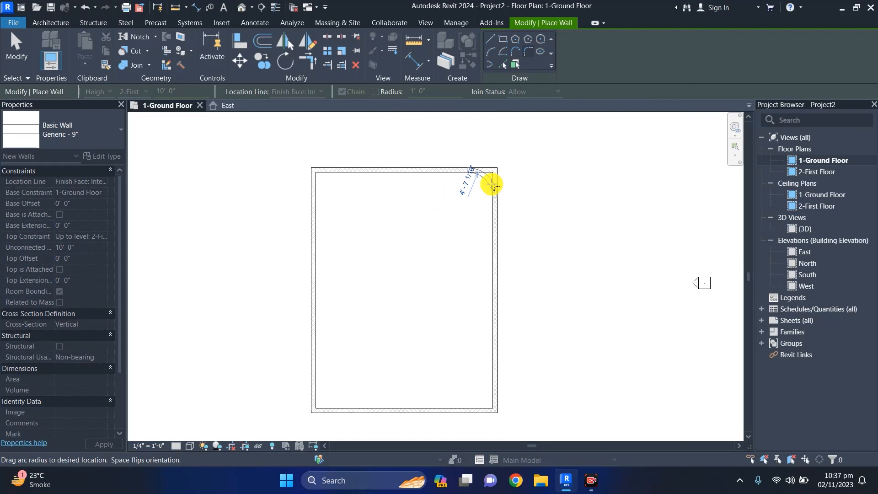
left_click(492, 185)
scroll(382, 214, "down", 2)
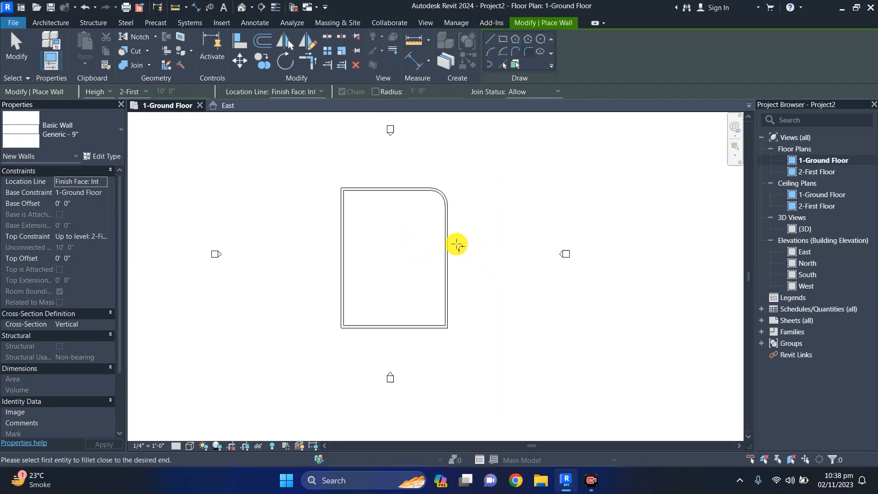
key("Escape")
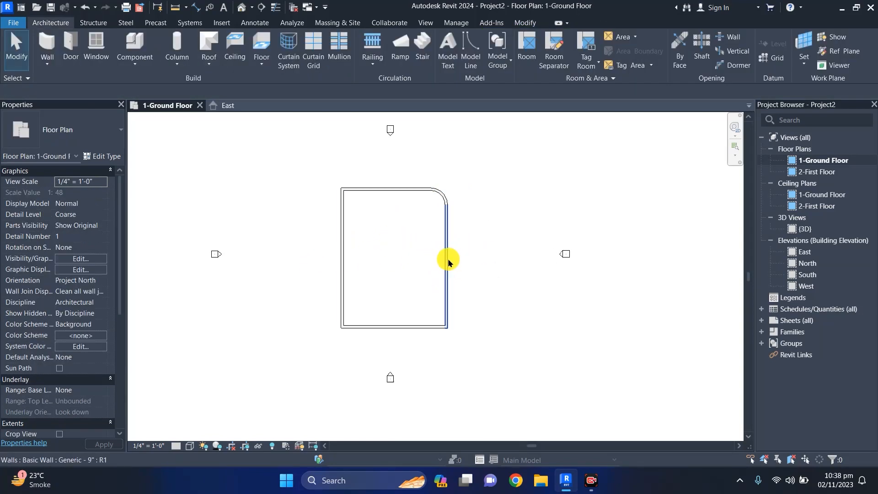
left_click(446, 256)
key("Delete")
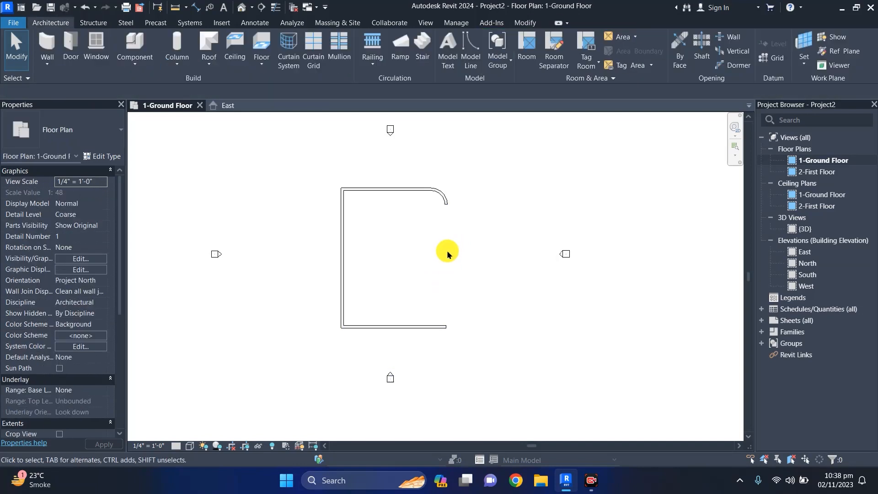
key("ctrl+z")
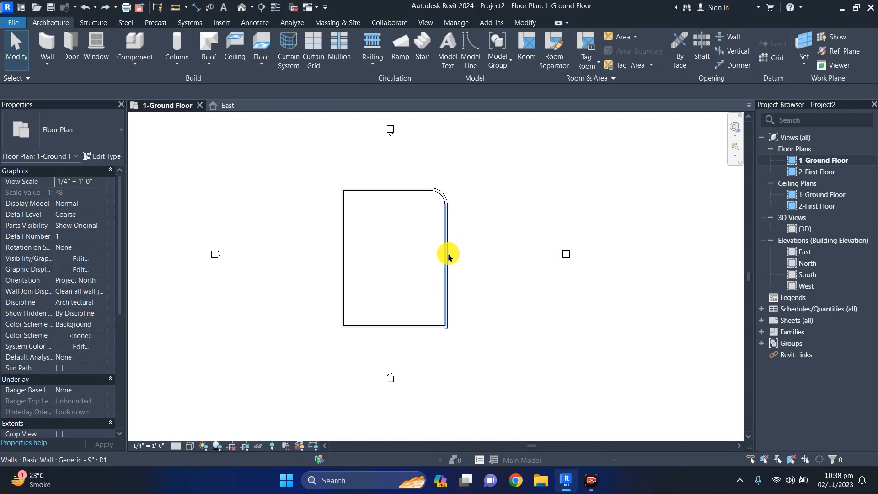
Replace the straight south wall with an outward-bowing Start-End-Radius arc wall, radius about 20'-7", joining the side walls' free ends
left_click(387, 326)
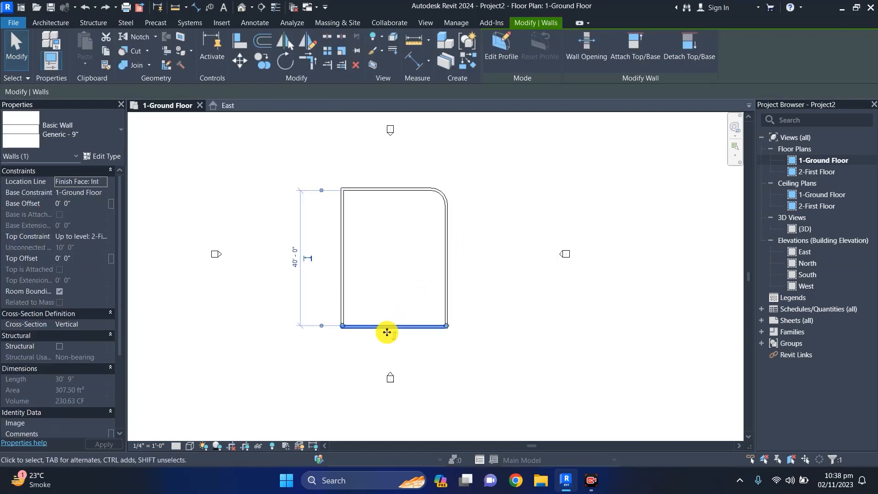
key("Delete")
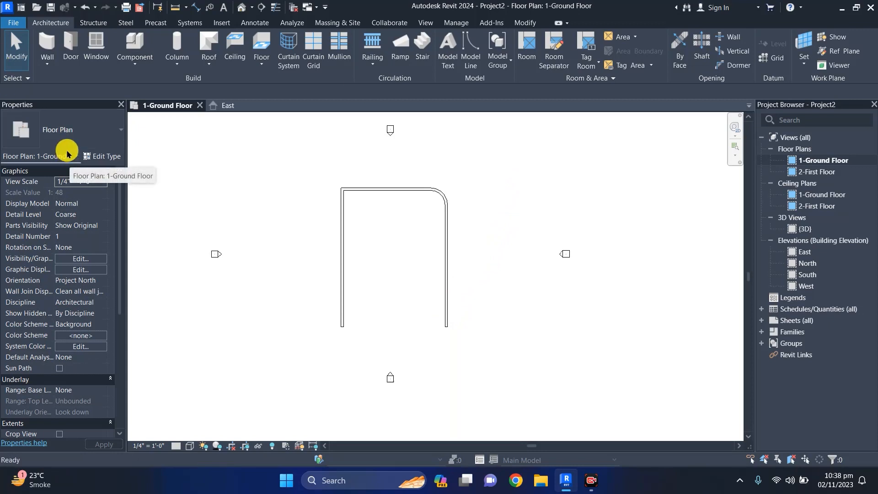
key("w")
key("a")
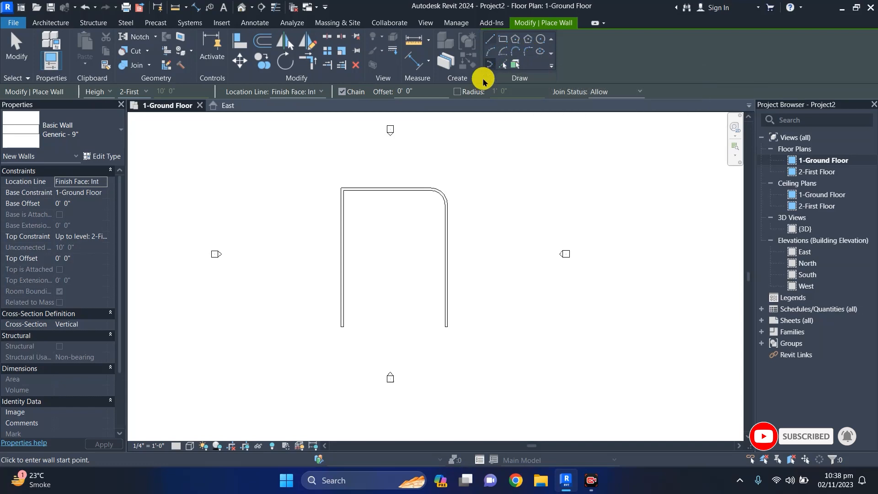
left_click(490, 51)
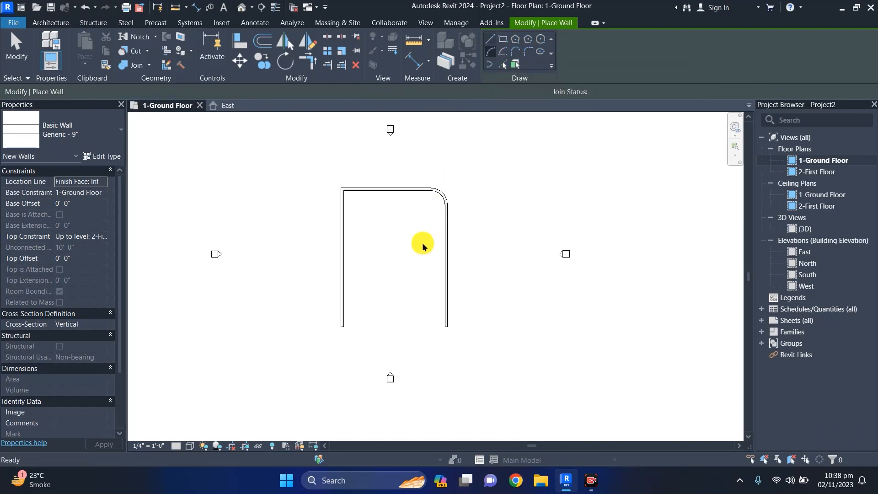
left_click(341, 326)
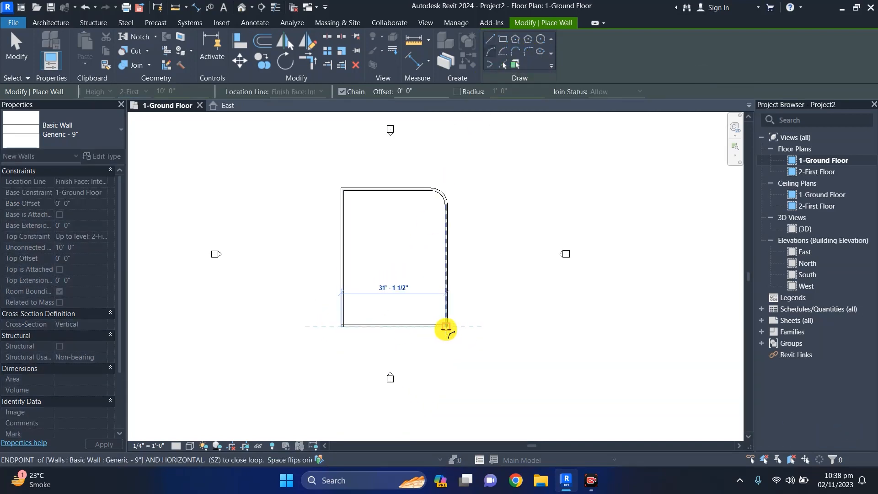
left_click(447, 328)
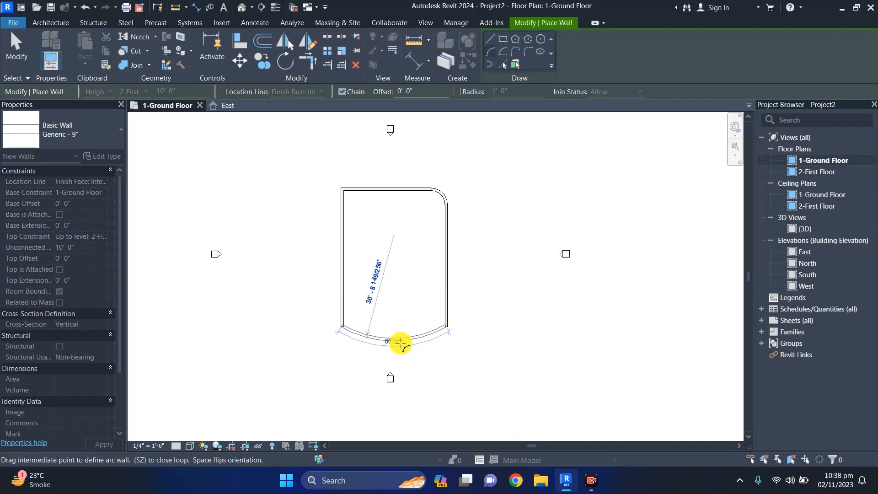
left_click(402, 350)
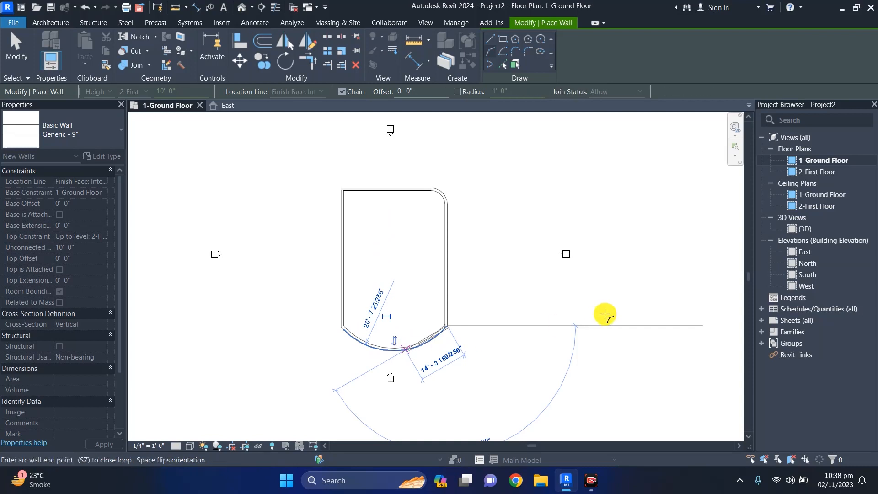
key("Escape")
key("Escape")
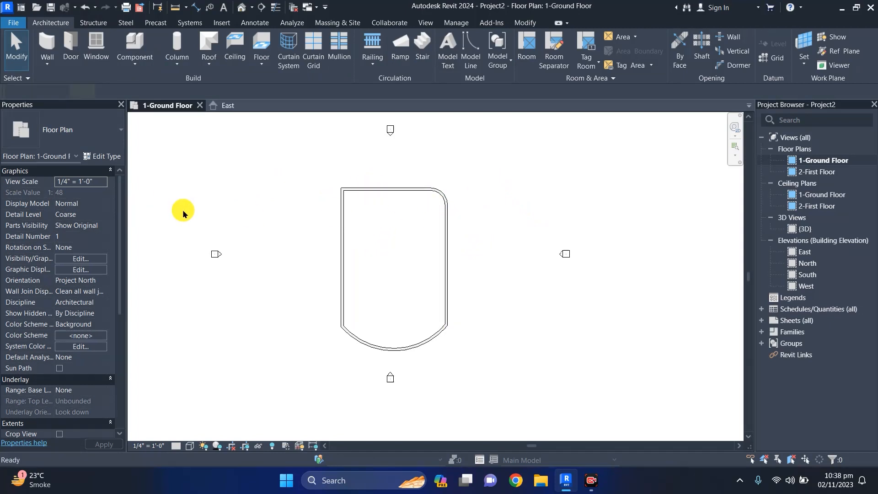
Replace the room's straight west wall with a westward-bulging Partial Ellipse wall joining the north and south corners
key("w")
key("a")
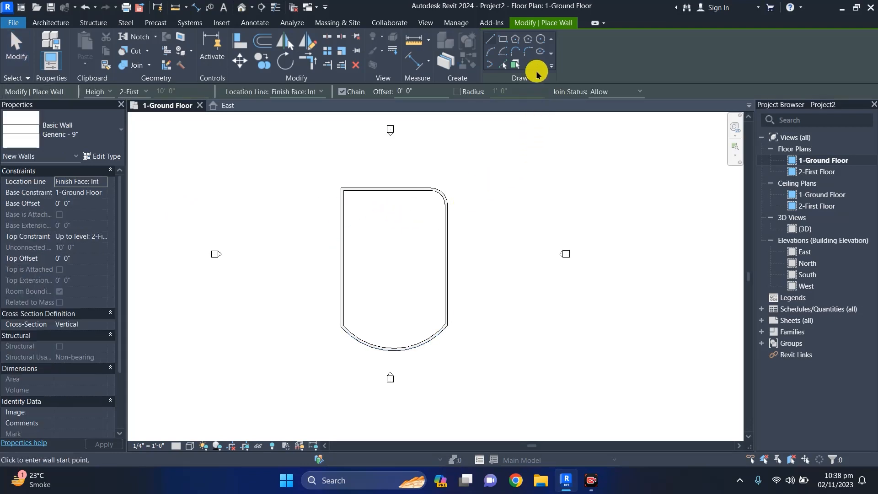
left_click(488, 69)
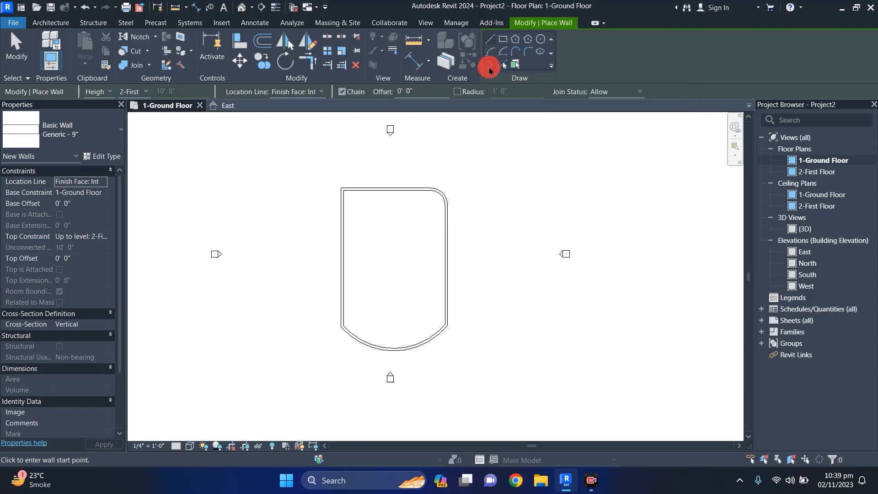
left_click(342, 189)
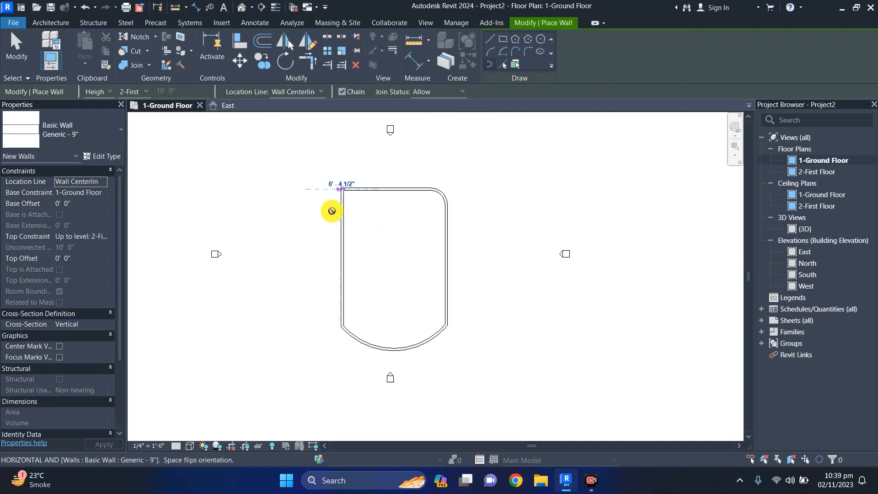
left_click(343, 325)
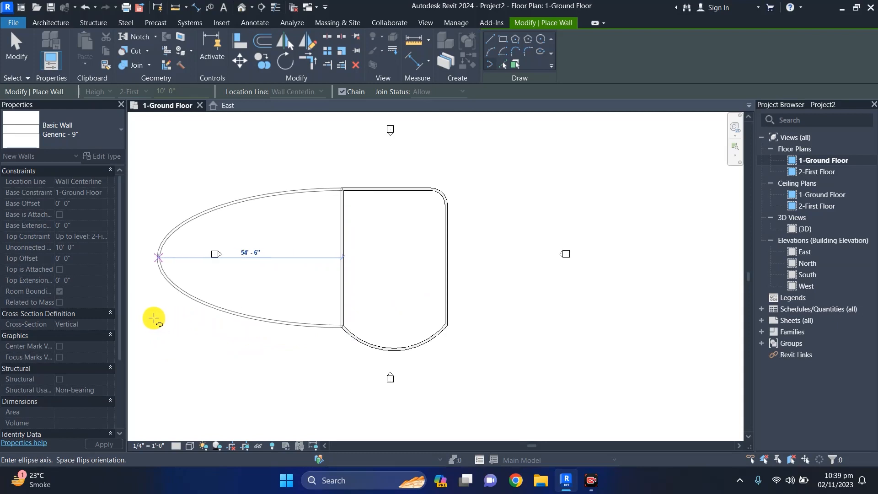
left_click(177, 316)
key("Escape")
key("Escape")
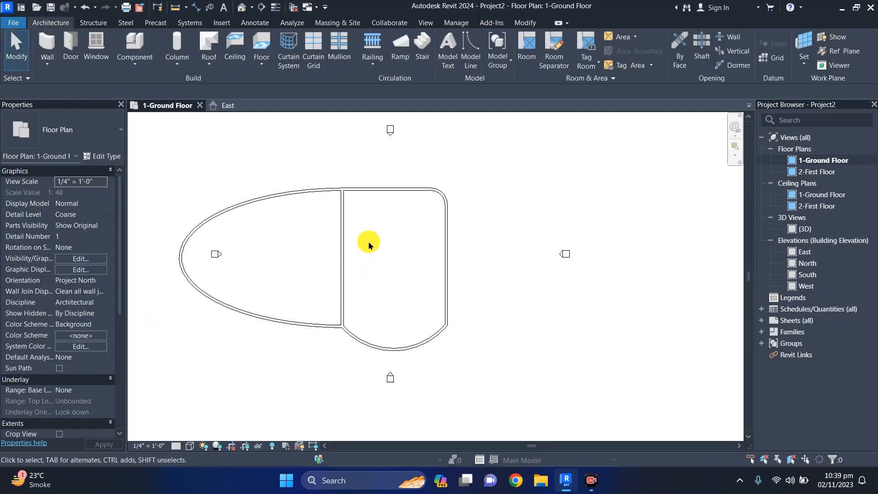
left_click(341, 255)
key("Delete")
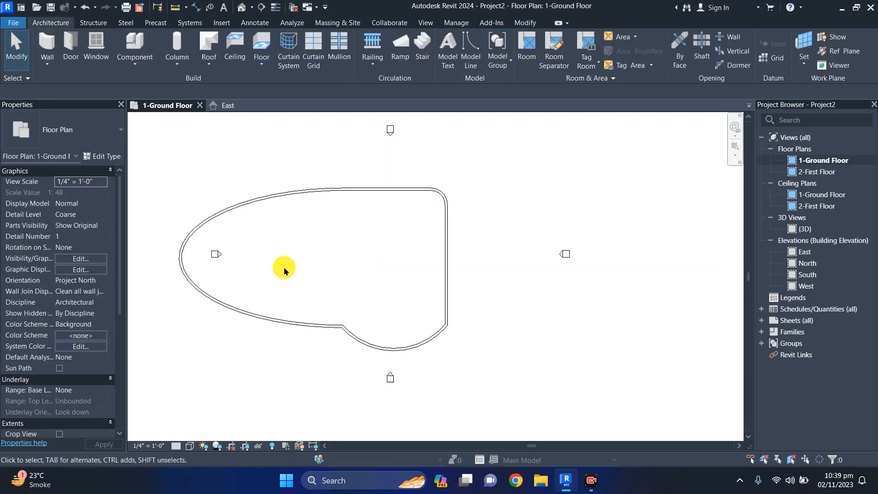
Move all the walls together eastward so the outline sits between the east and west elevation markers
scroll(350, 248, "down", 1)
left_click_drag(460, 183, 264, 354)
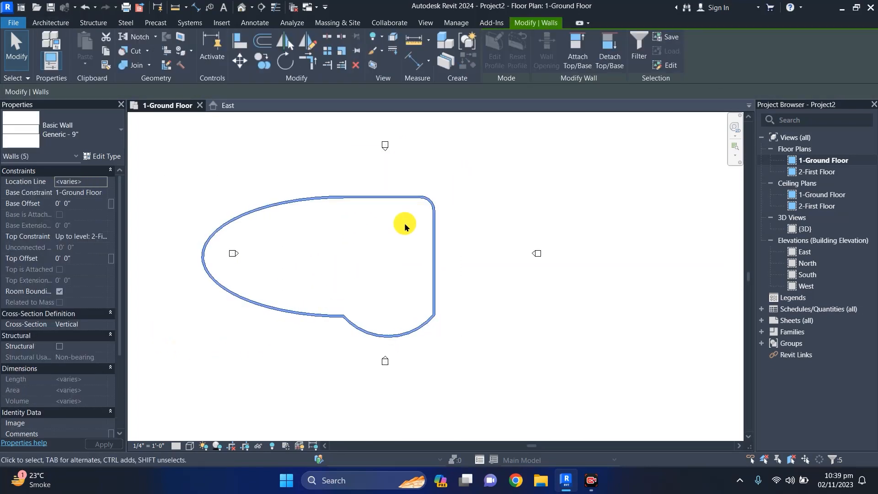
left_click_drag(434, 221, 493, 220)
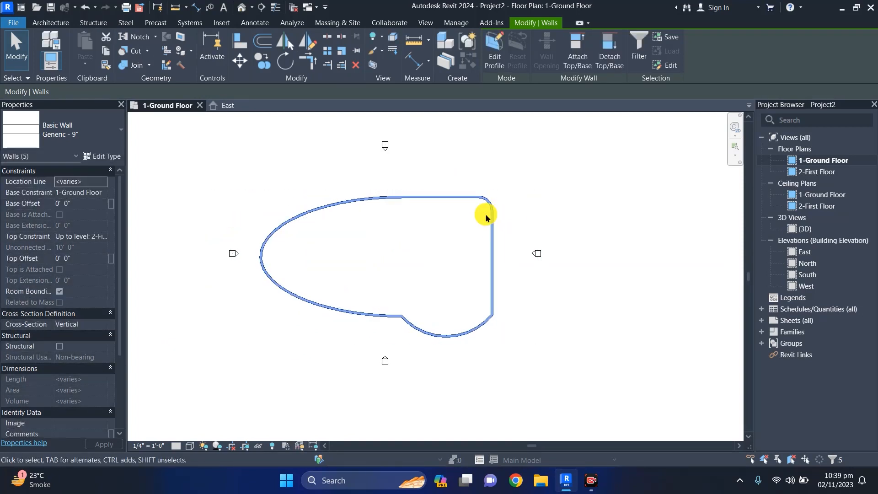
left_click(547, 172)
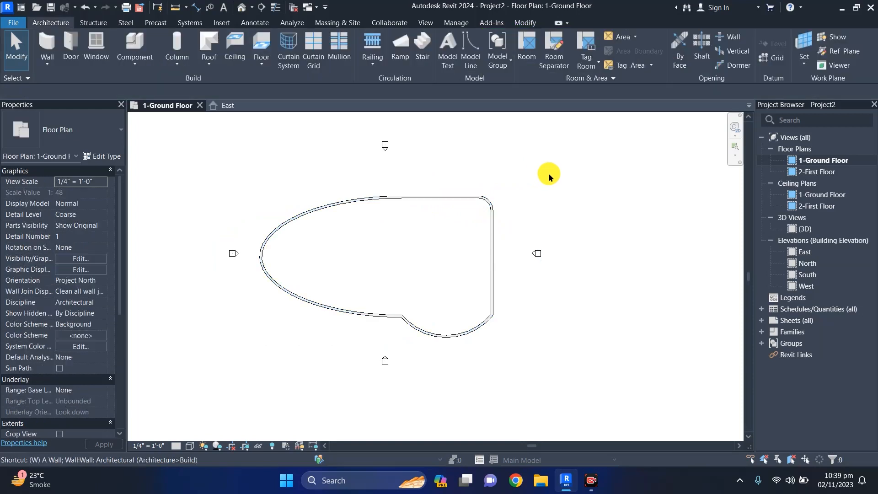
Draw a circular wall with an 18'-0" radius in the empty area northeast of the room outline
key("w")
key("a")
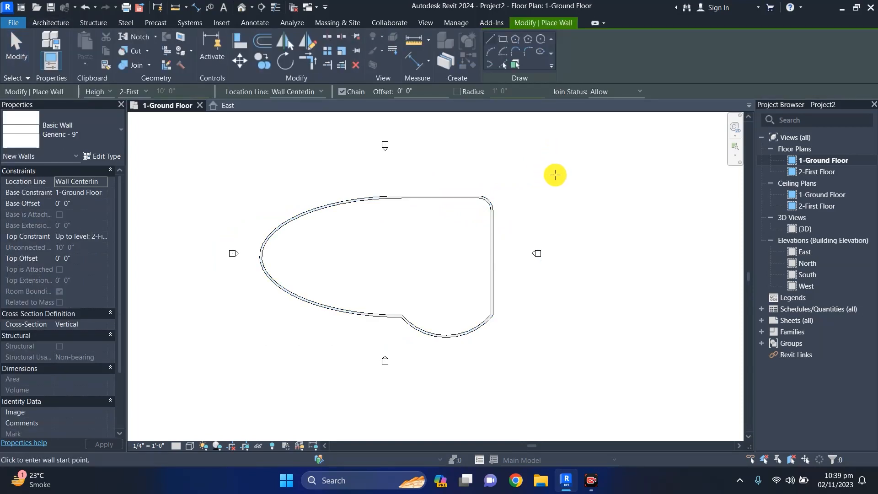
left_click(541, 43)
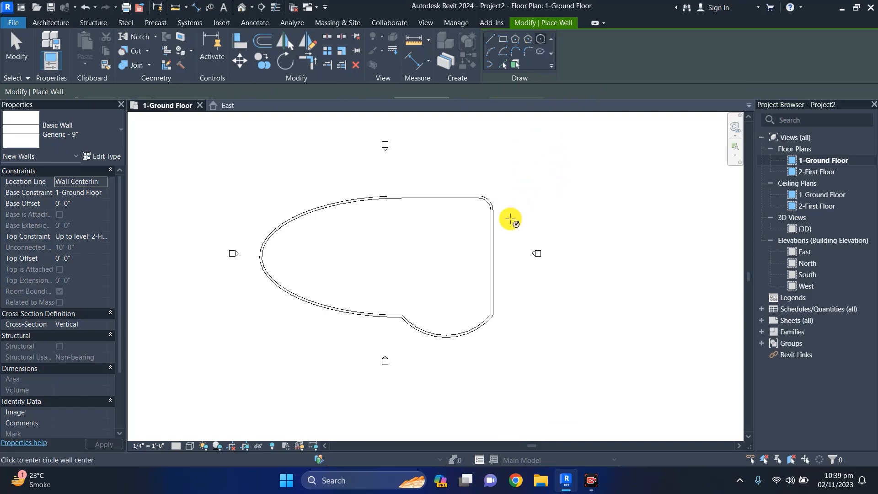
left_click(387, 225)
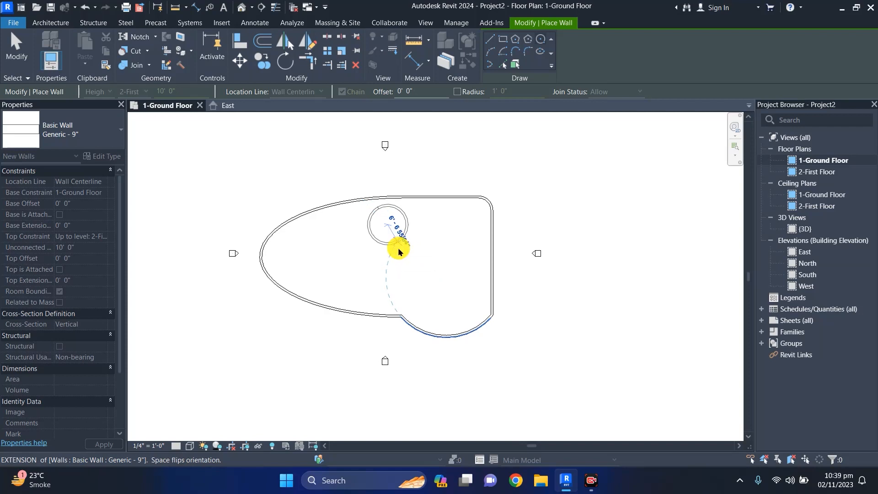
key("Escape")
left_click(579, 180)
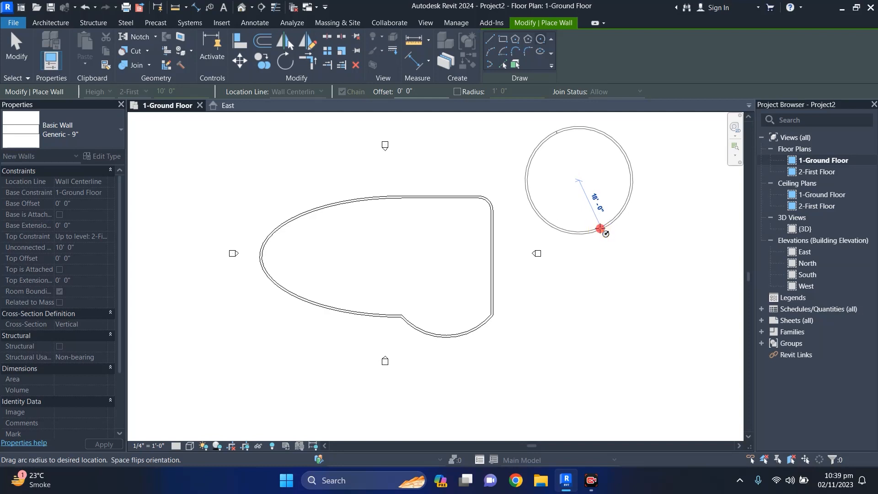
left_click(600, 229)
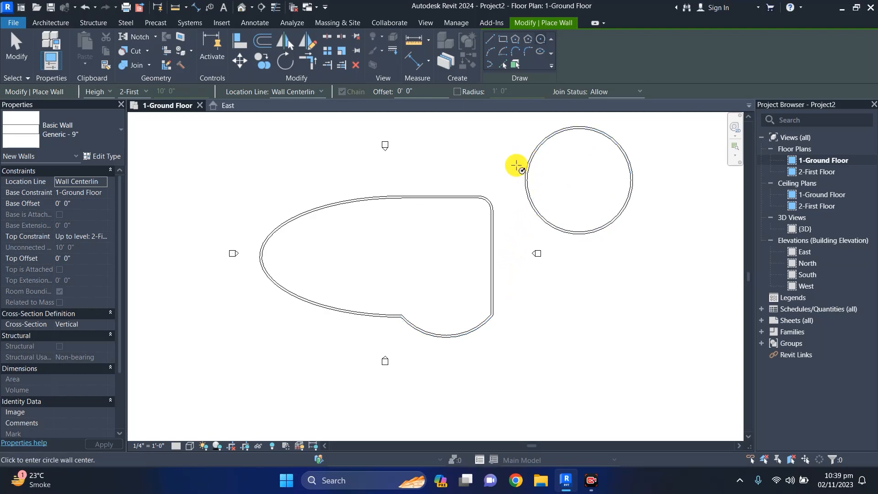
key("Escape")
key("Escape")
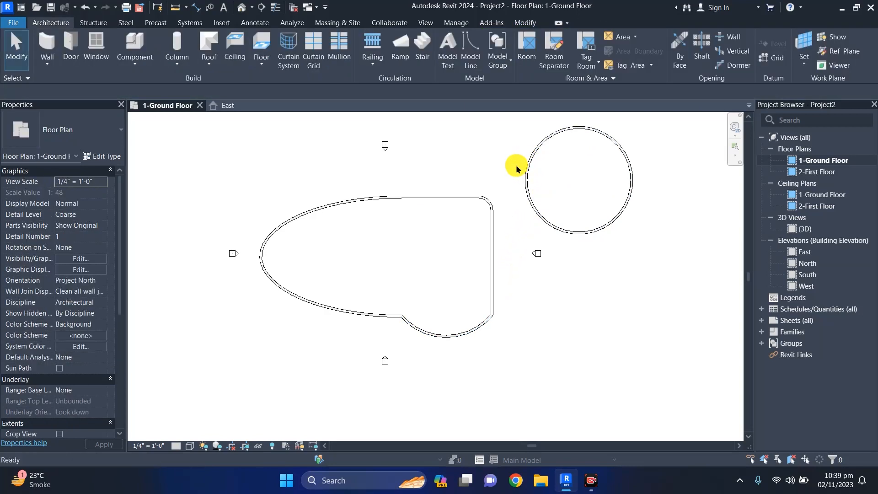
Delete both halves of the circular wall northeast of the room outline
left_click(620, 156)
key("Delete")
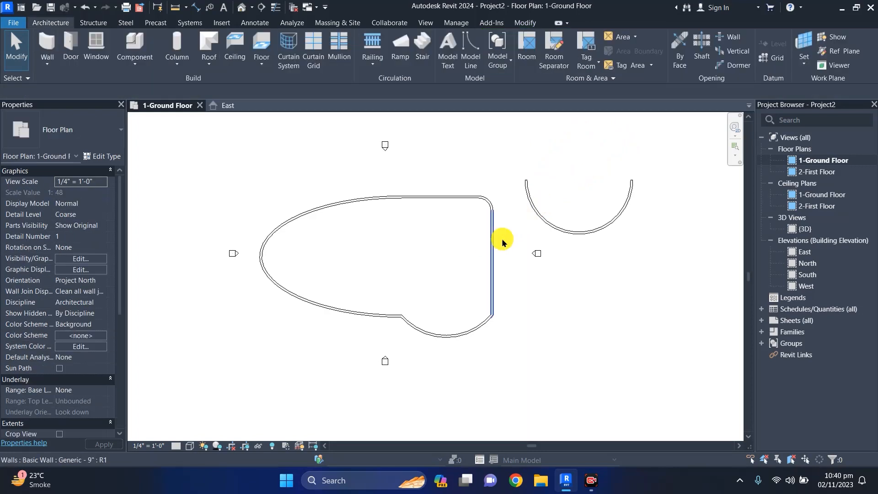
left_click(587, 222)
key("Delete")
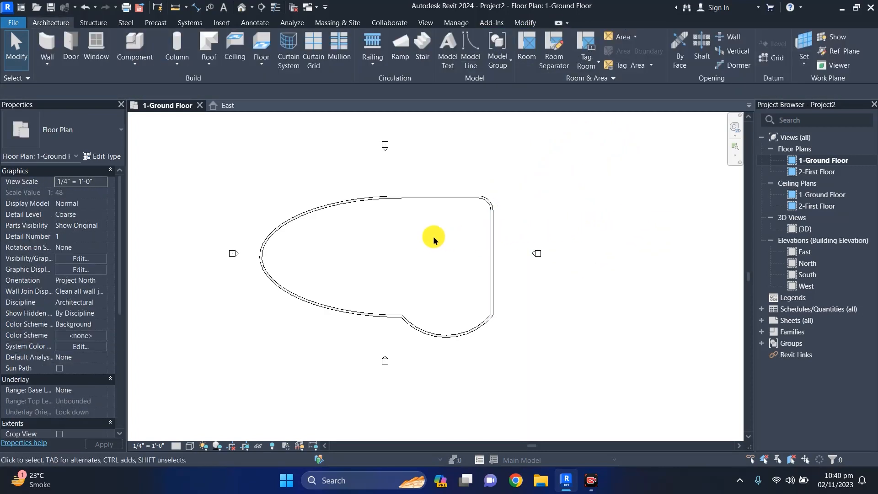
key("w")
key("a")
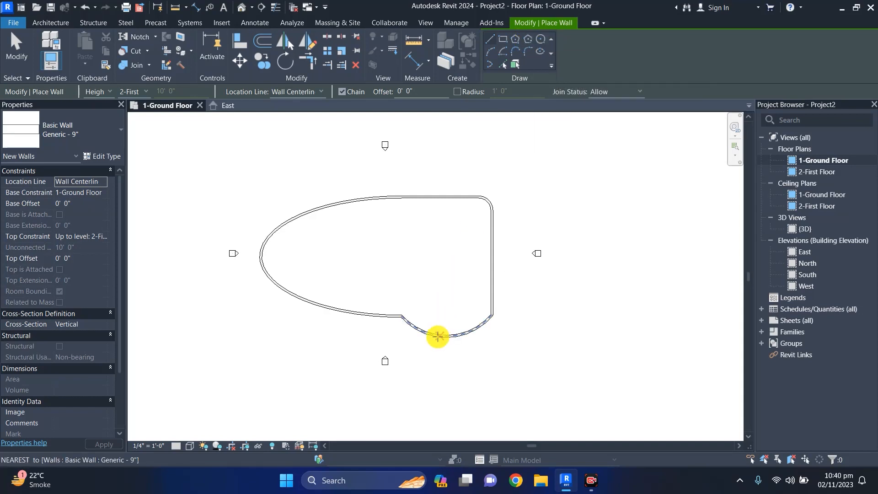
key("Escape")
key("Escape")
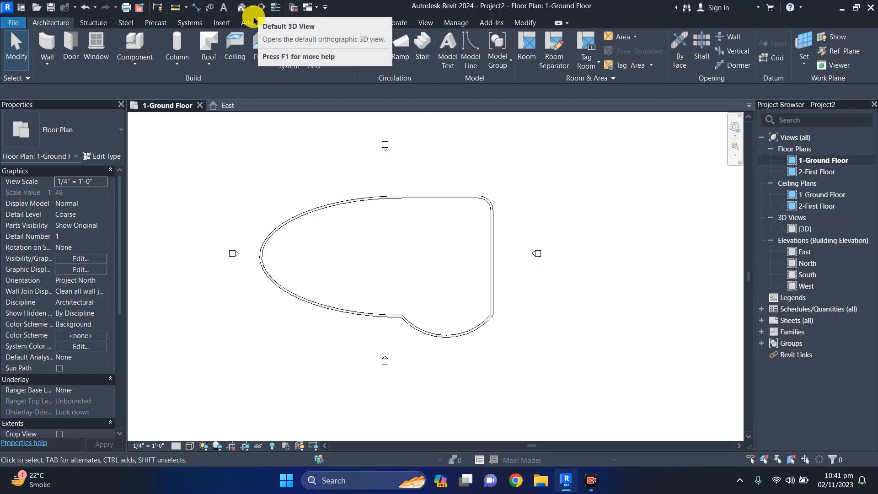
Open the default 3D view and examine the wall outline from a low front-right angle
left_click(252, 8)
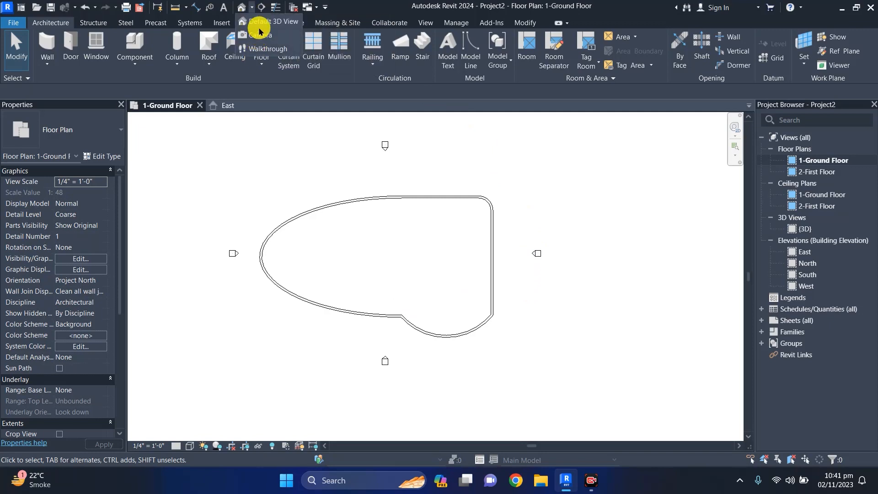
left_click(257, 27)
left_click(256, 24)
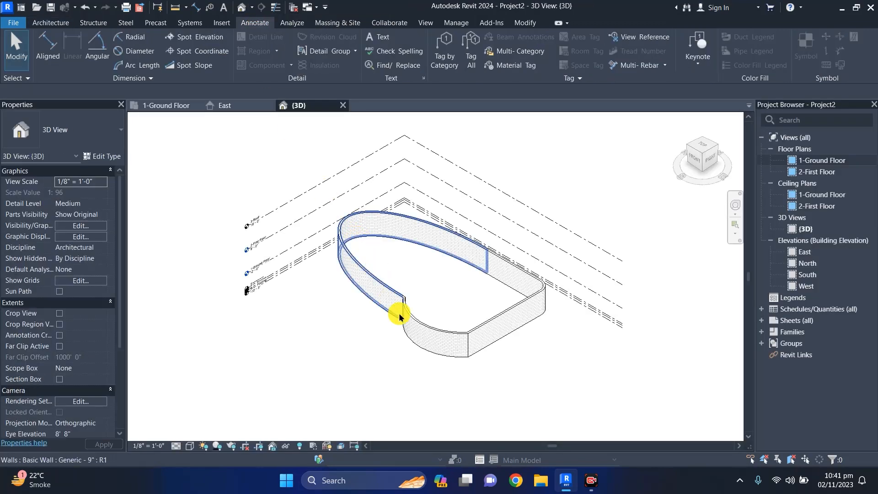
scroll(456, 329, "up", 2)
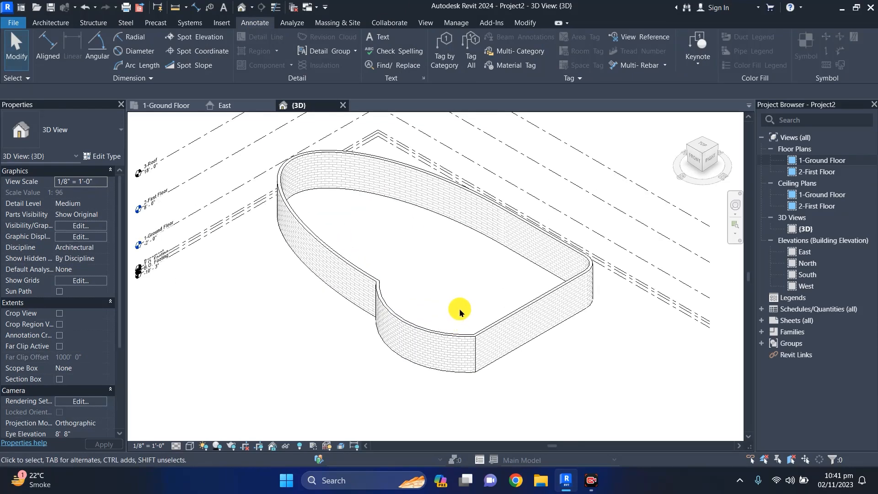
middle_click_drag(460, 312, 529, 290)
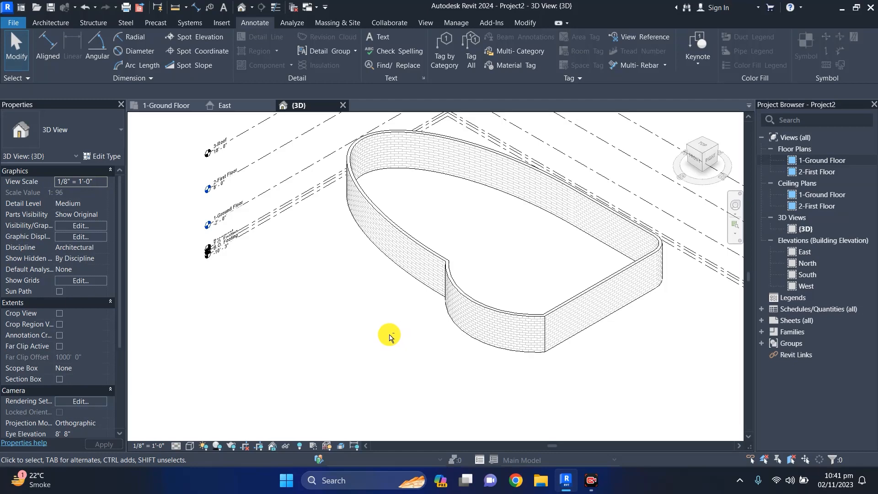
middle_click_drag(390, 337, 426, 281, "shift")
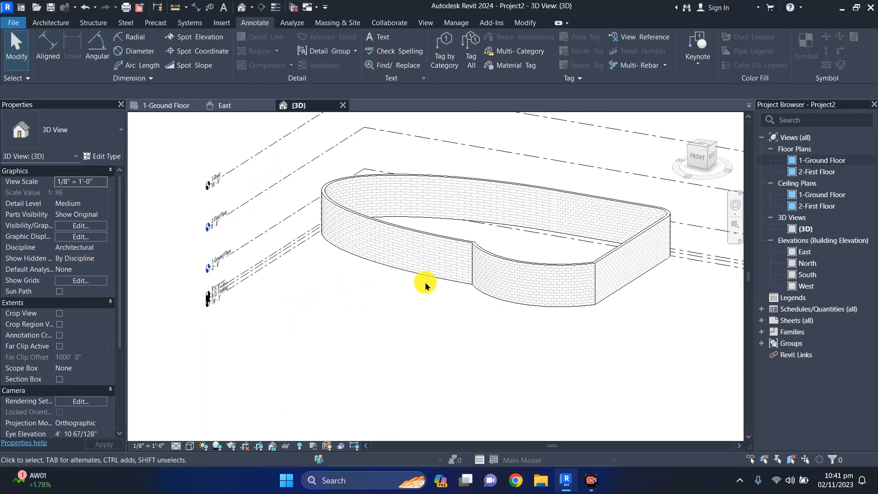
Set the 3D view's visual style to Realistic and inspect the masonry texture where the arc and elliptical walls meet
left_click(189, 448)
left_click(207, 433)
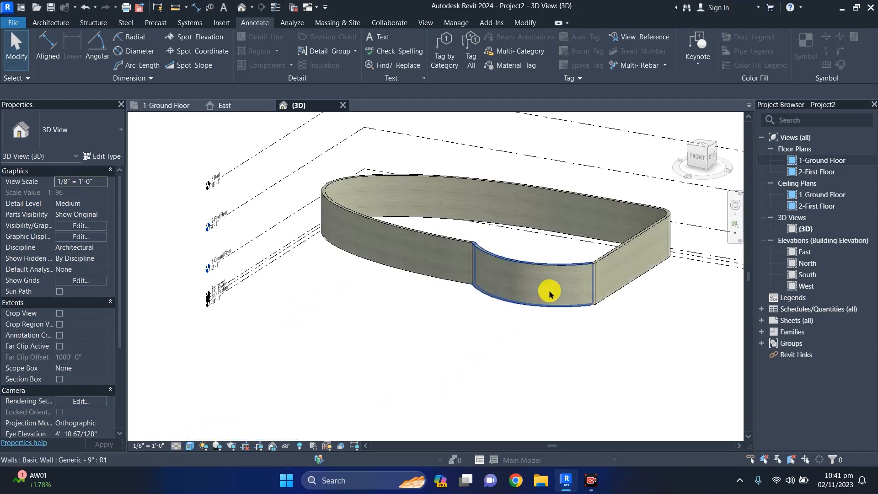
scroll(549, 293, "up", 5)
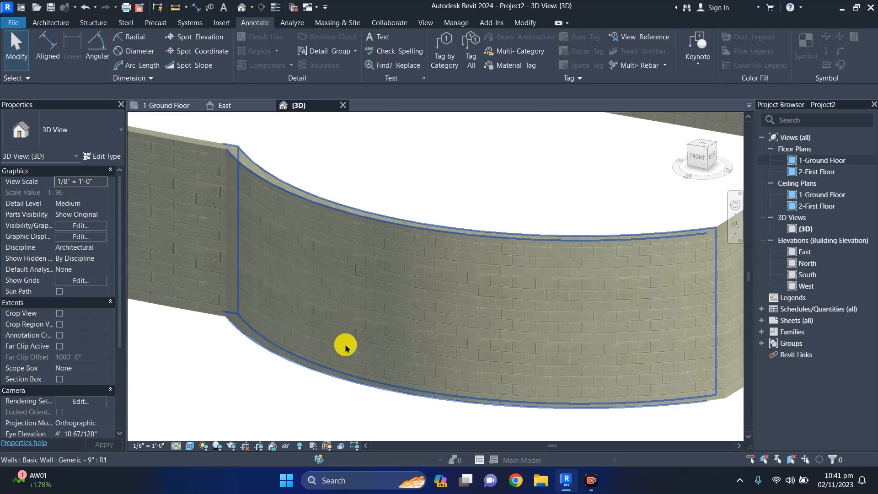
middle_click_drag(345, 347, 396, 348, "shift")
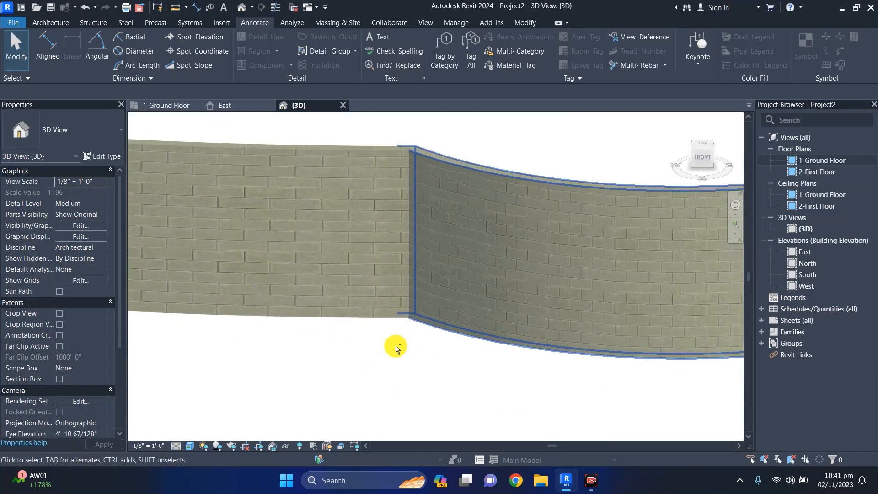
scroll(388, 325, "down", 6)
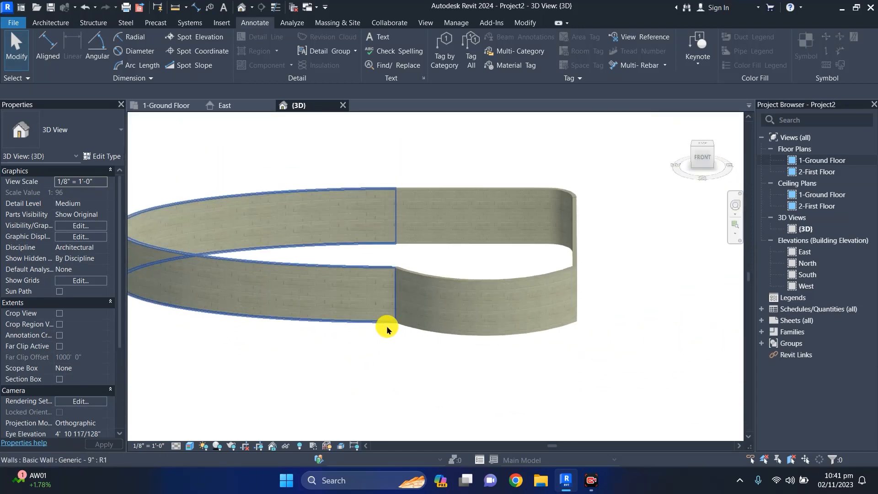
scroll(386, 326, "up", 1)
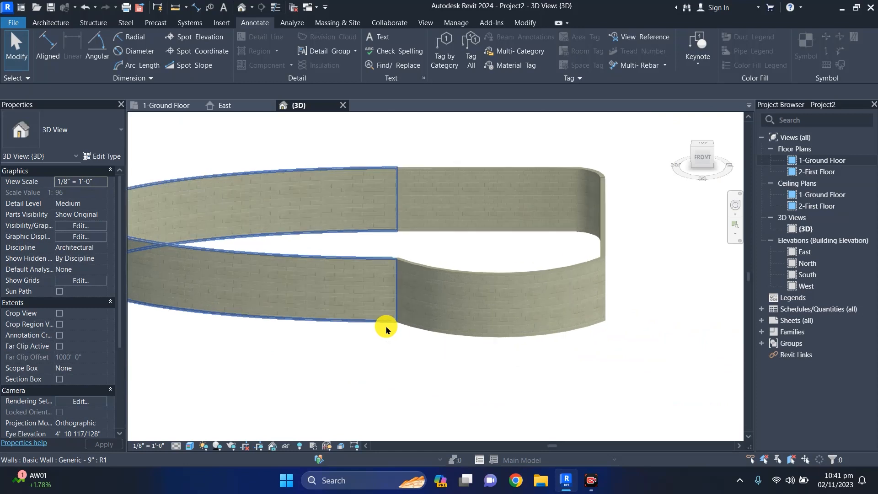
Set the 3D view's visual style to Wireframe and view the whole wall outline with its levels
left_click(190, 446)
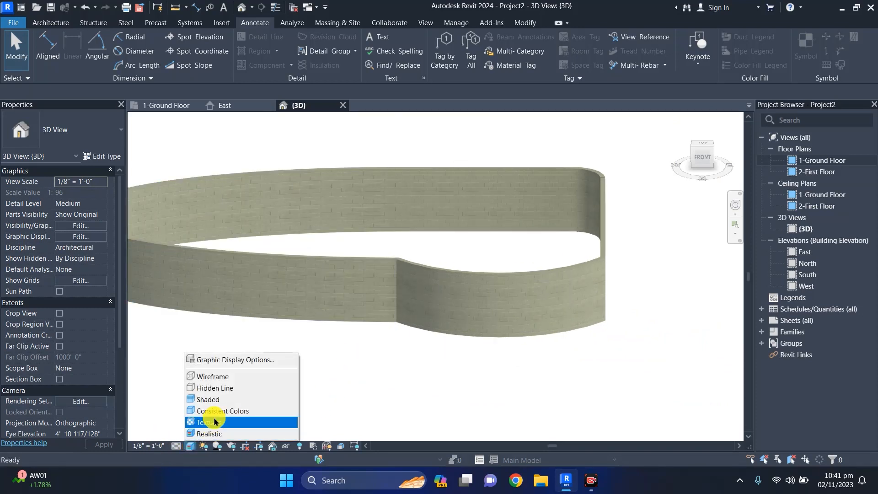
left_click(215, 376)
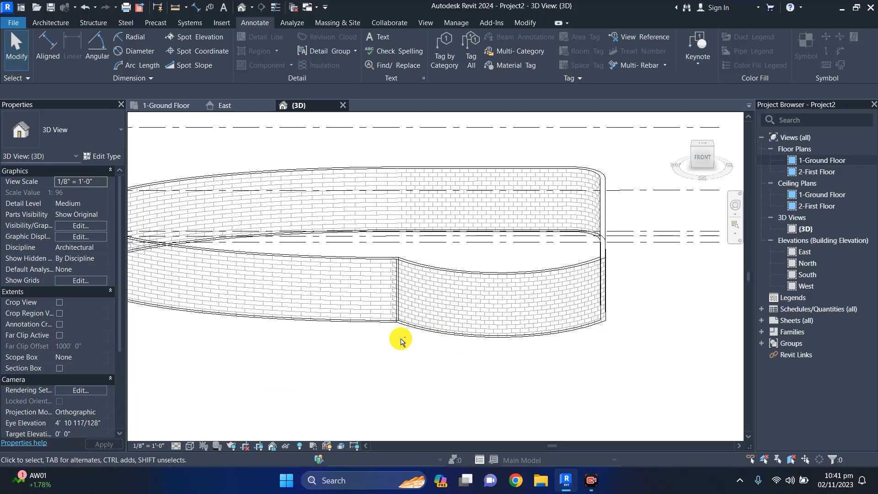
scroll(400, 340, "down", 3)
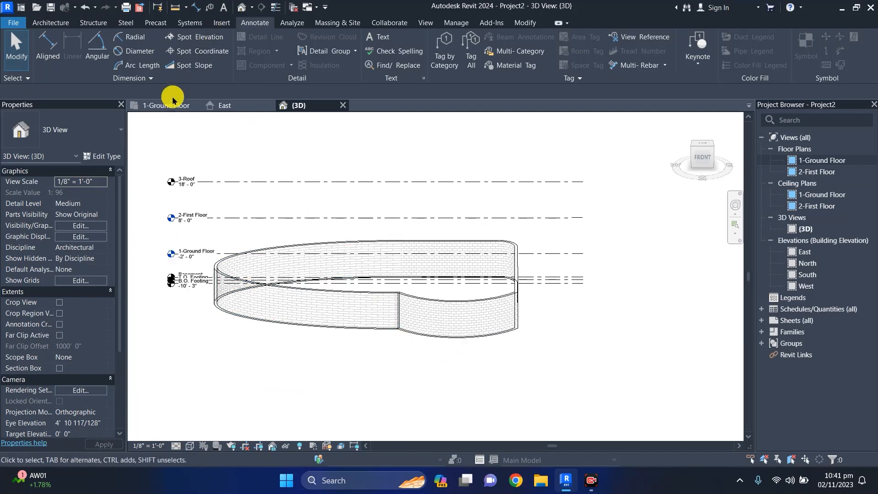
Try to duplicate the Generic - 9" wall type as Generic - 13" and edit its structure, working from the 1-Ground Floor plan
left_click(169, 105)
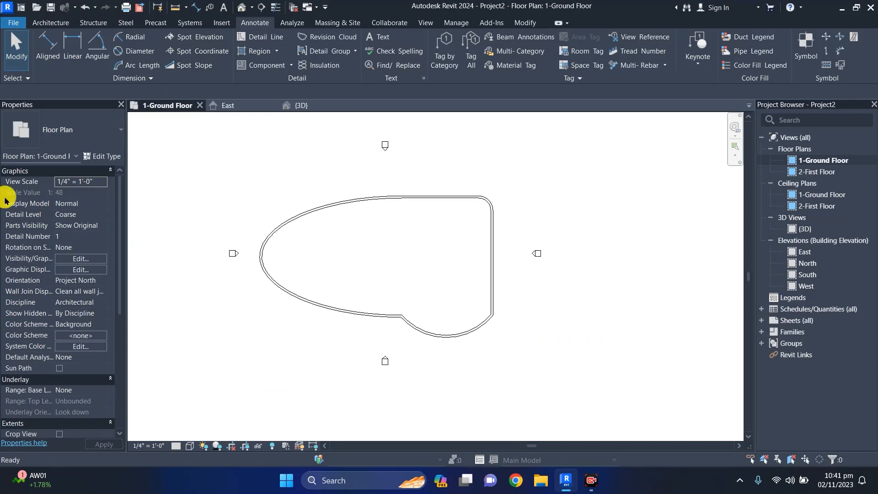
key("w")
key("a")
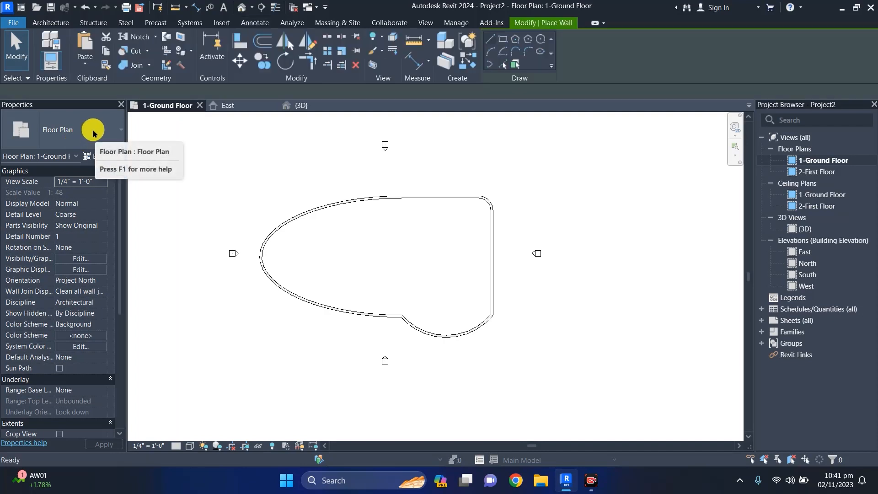
left_click(101, 156)
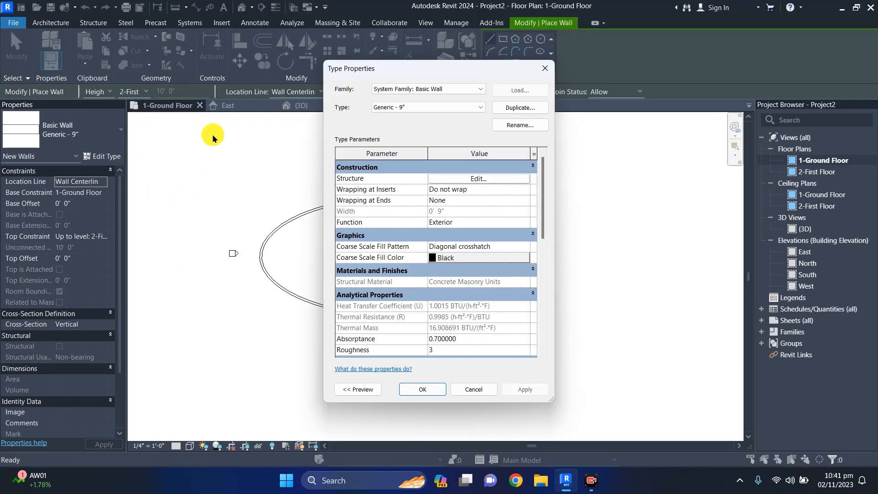
left_click(509, 110)
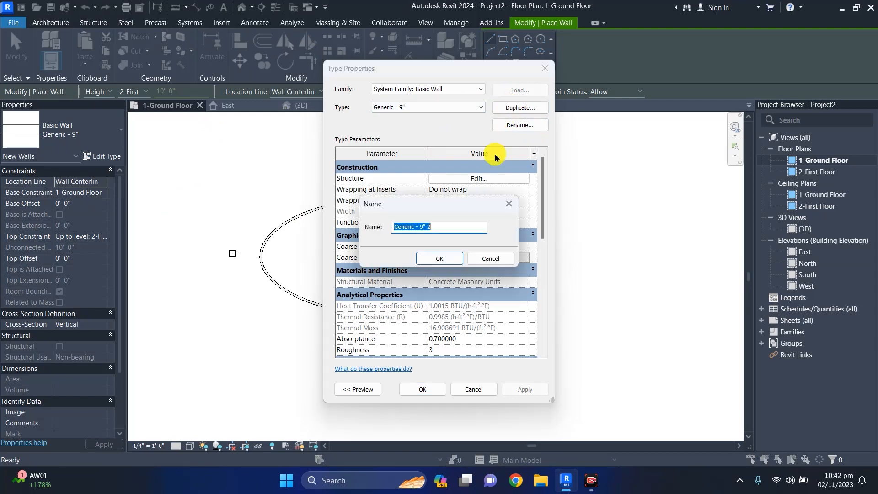
left_click_drag(442, 224, 420, 225)
type("13")
left_click(451, 257)
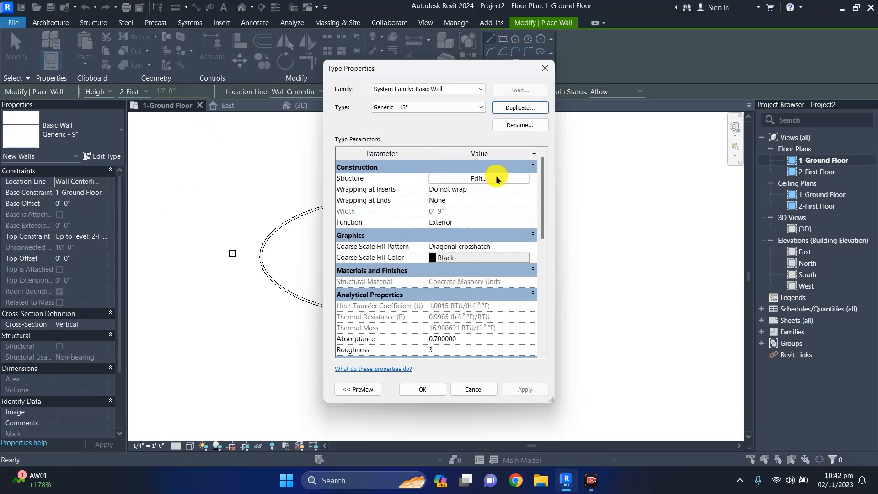
left_click(496, 175)
left_click(434, 185)
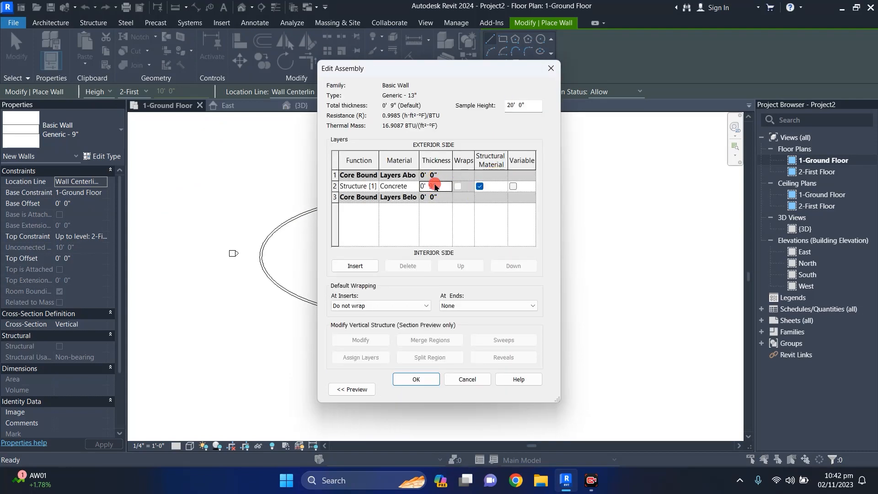
left_click(551, 68)
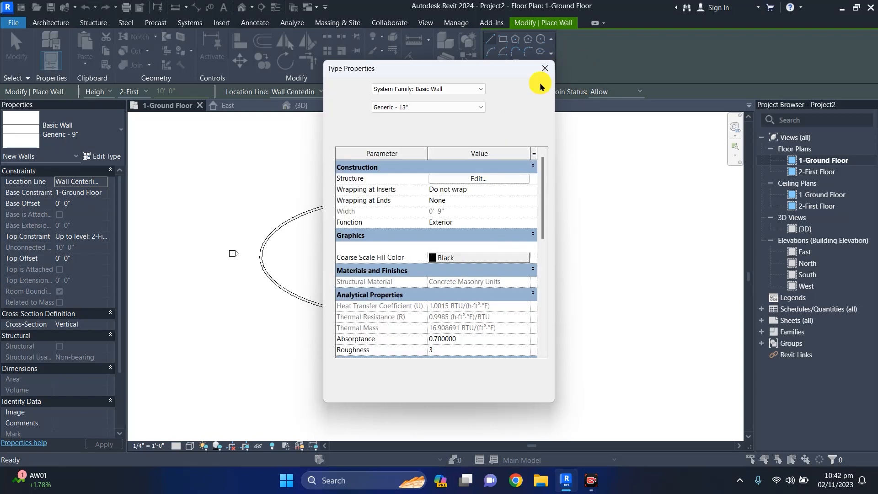
left_click(540, 73)
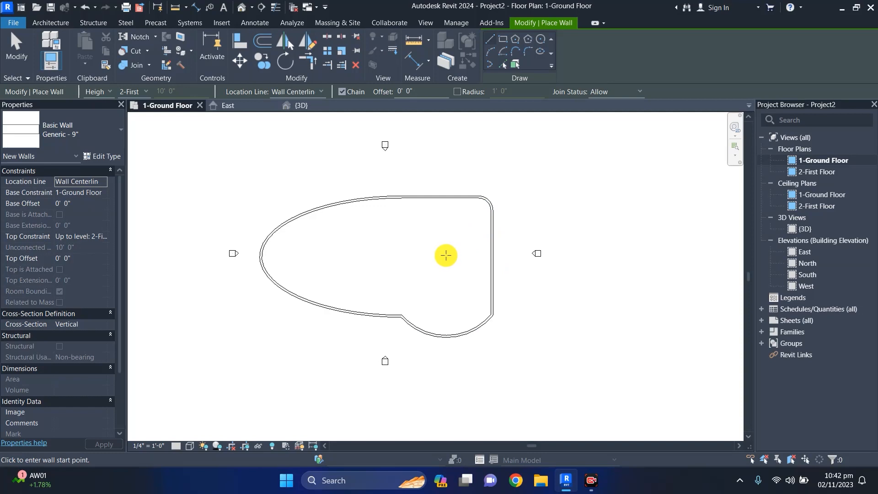
Review the Height and Depth choices and the levels available as the top constraint for new walls
left_click(105, 95)
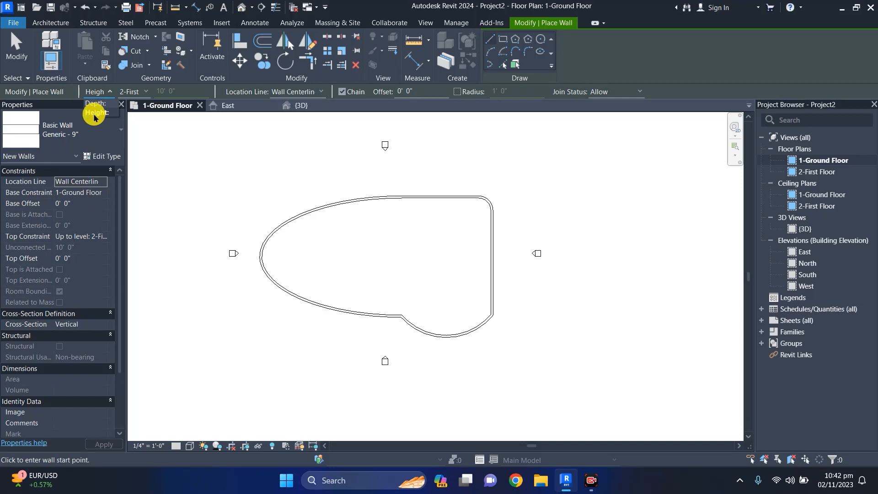
left_click(105, 91)
left_click(132, 91)
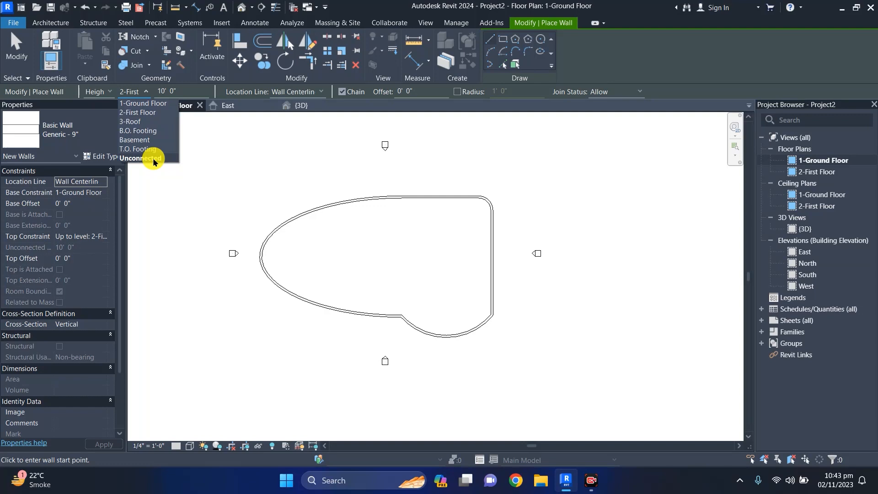
Close the East and 3D views and leave the Wall command, keeping the 1-Ground Floor plan open
left_click(228, 106)
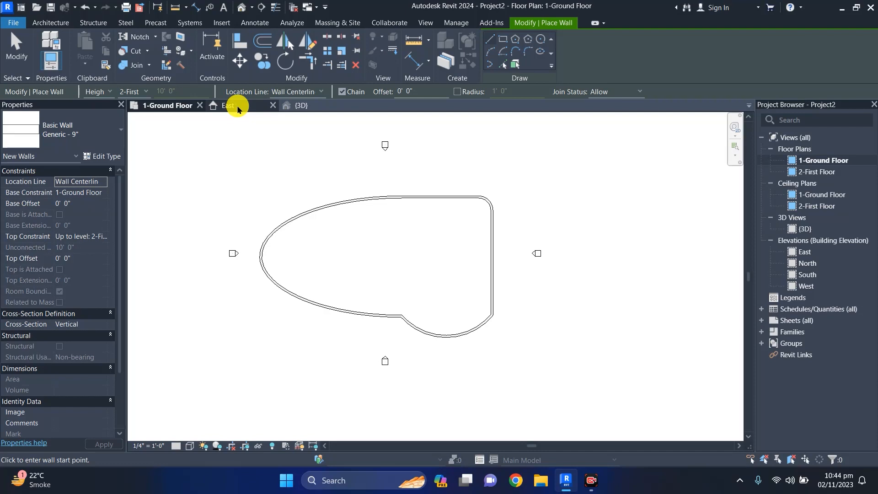
left_click(272, 106)
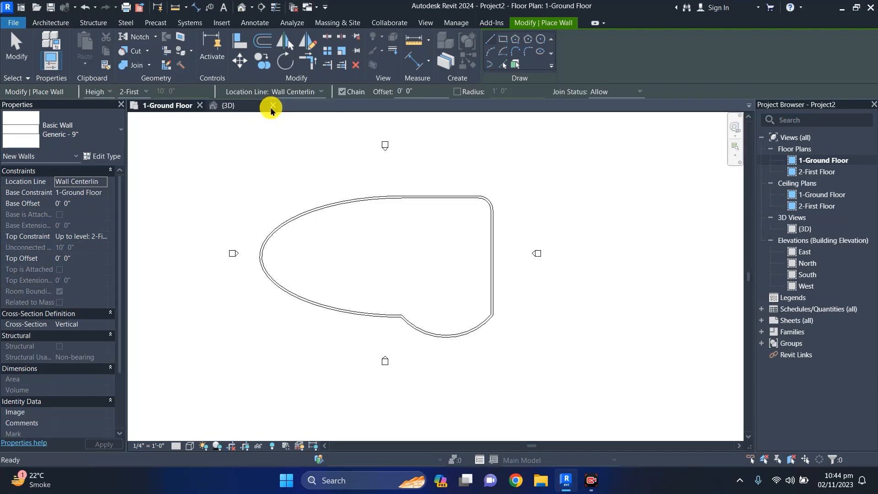
left_click(272, 106)
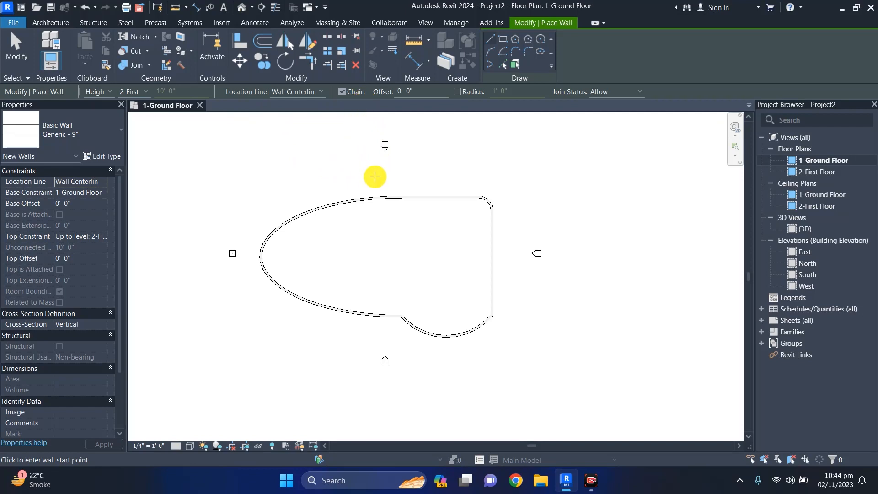
key("Escape")
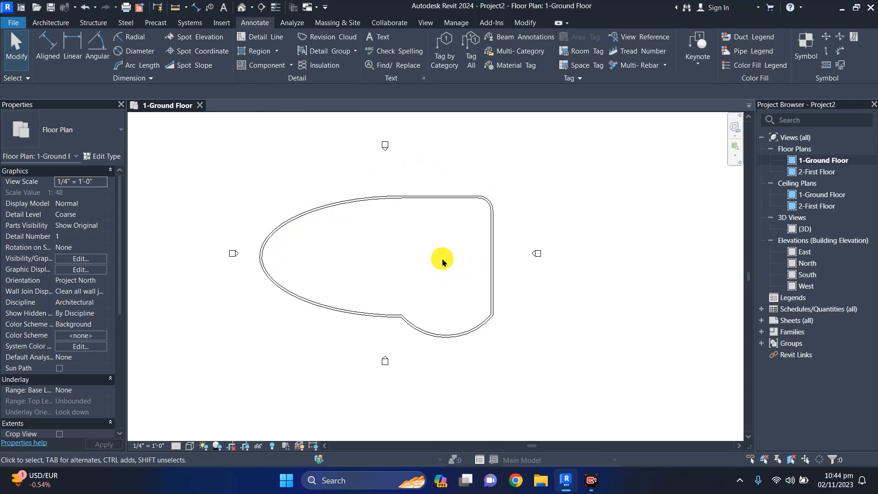
Place a horizontal building section across the northern part of the wall outline, from the elliptical wall to beyond the east wall
left_click(261, 7)
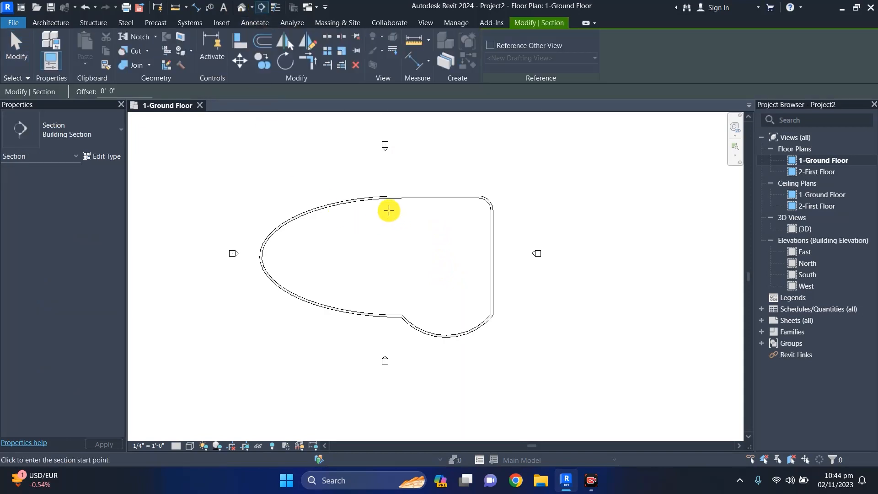
left_click(267, 220)
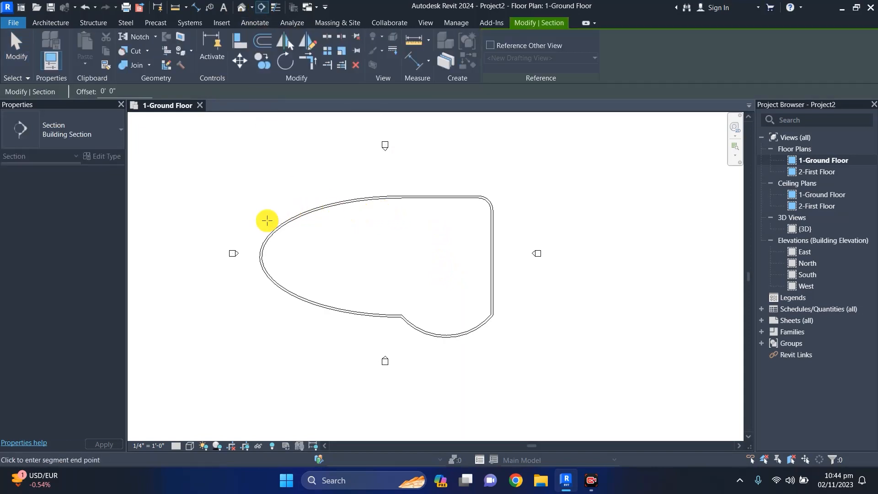
left_click(510, 223)
key("Escape")
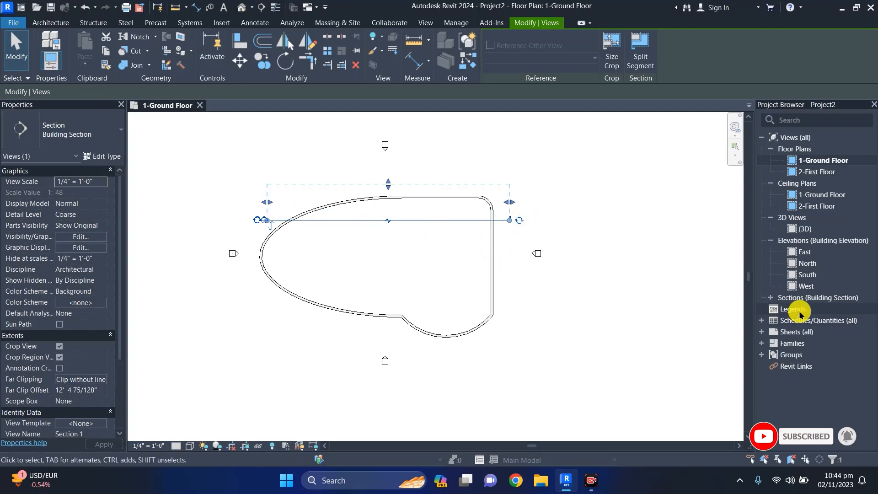
Open the Section 1 view and set its visual style to Realistic
left_click(771, 299)
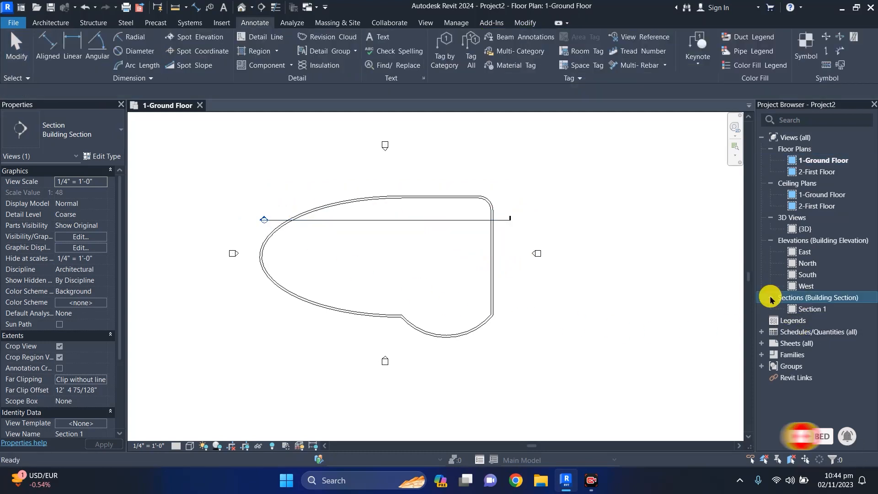
double_click(810, 309)
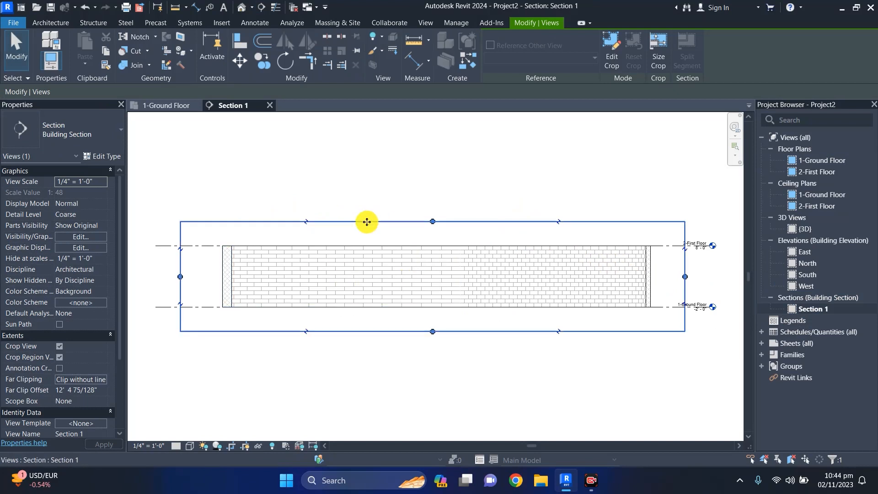
left_click(189, 446)
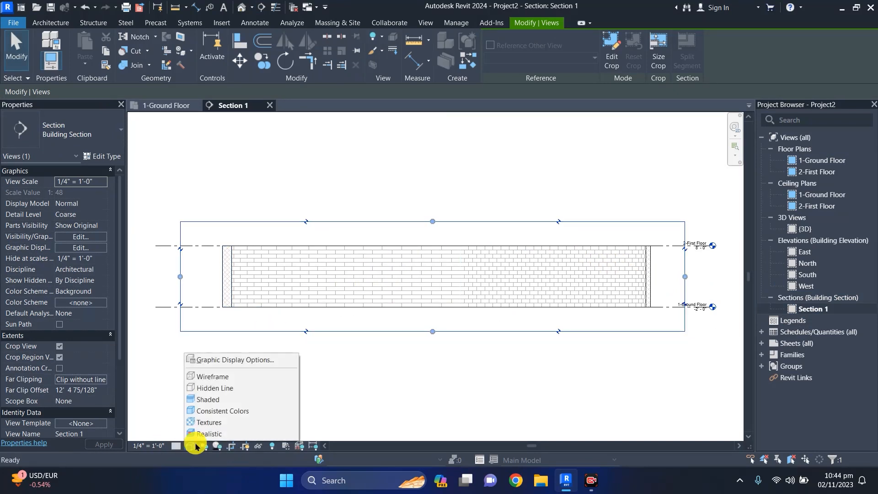
left_click(210, 433)
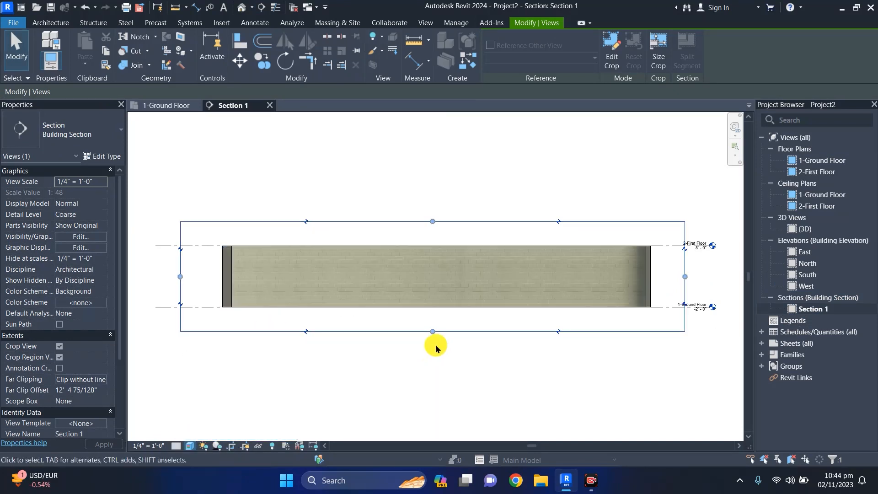
Examine the cut walls at both ends of the section and the 1-Ground Floor and 2-First Floor levels
scroll(436, 346, "down", 1)
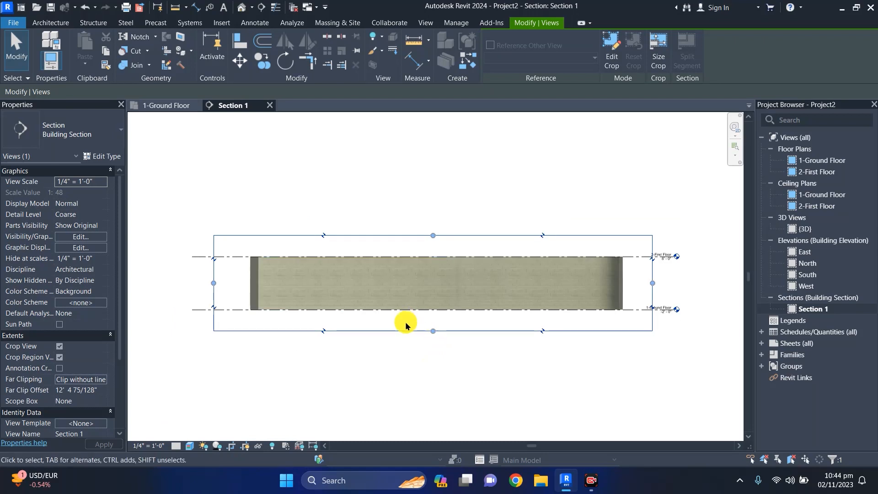
mouse_move(408, 326)
middle_mouse_down()
mouse_move(426, 358)
mouse_move(404, 311)
middle_mouse_up()
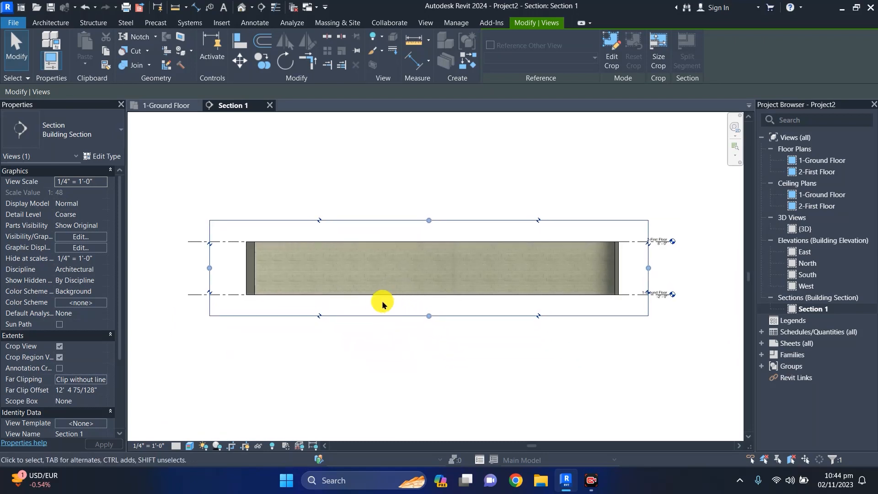
mouse_move(339, 351)
middle_mouse_down()
mouse_move(360, 348)
mouse_move(340, 350)
middle_mouse_up()
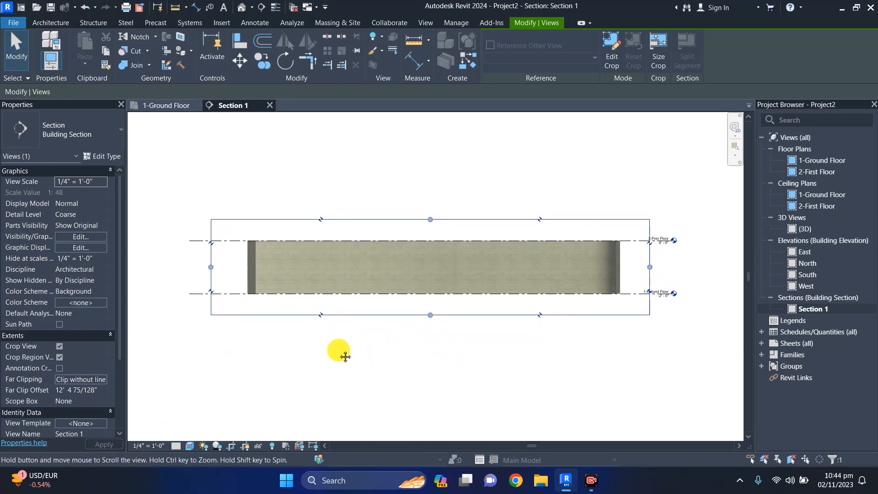
scroll(630, 258, "up", 3)
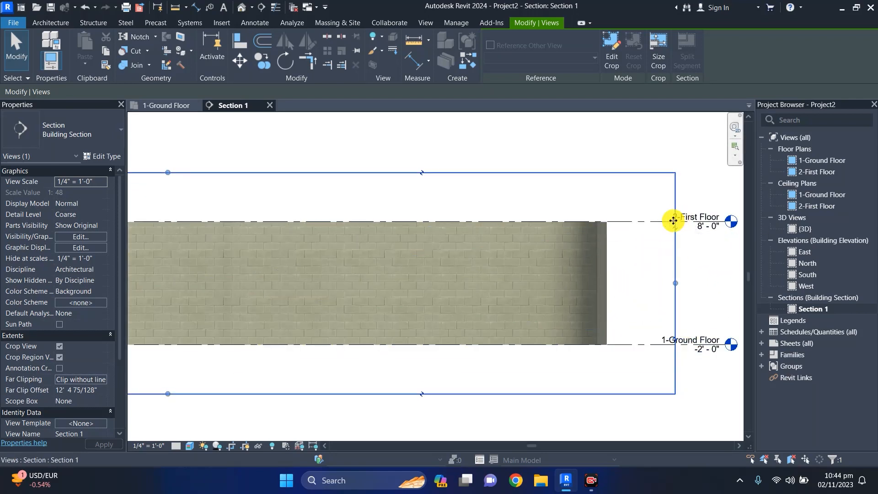
scroll(594, 238, "down", 4)
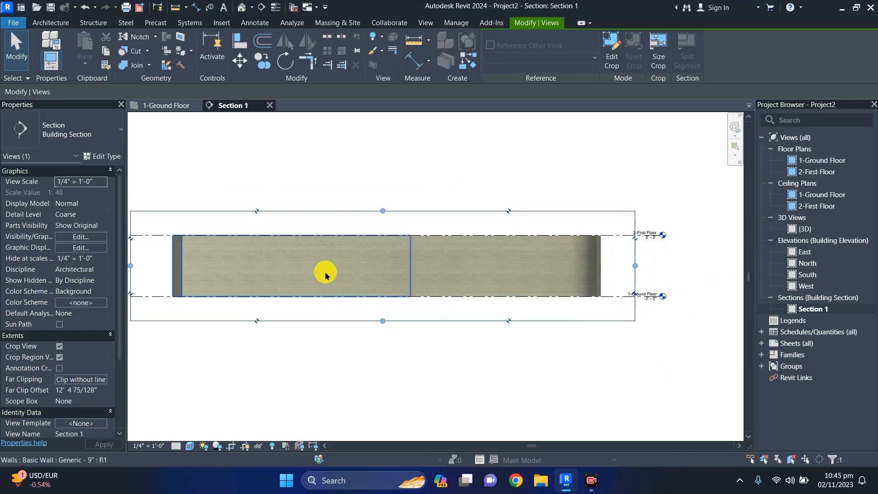
scroll(133, 263, "up", 5)
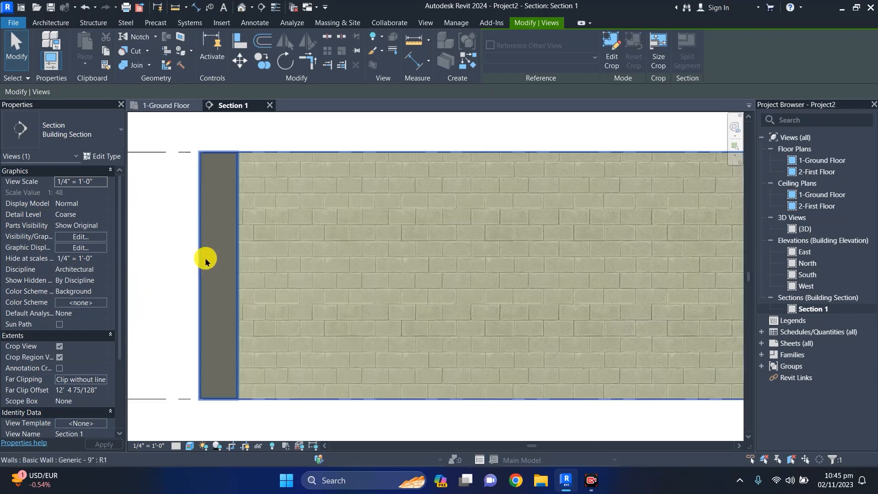
scroll(215, 279, "down", 5)
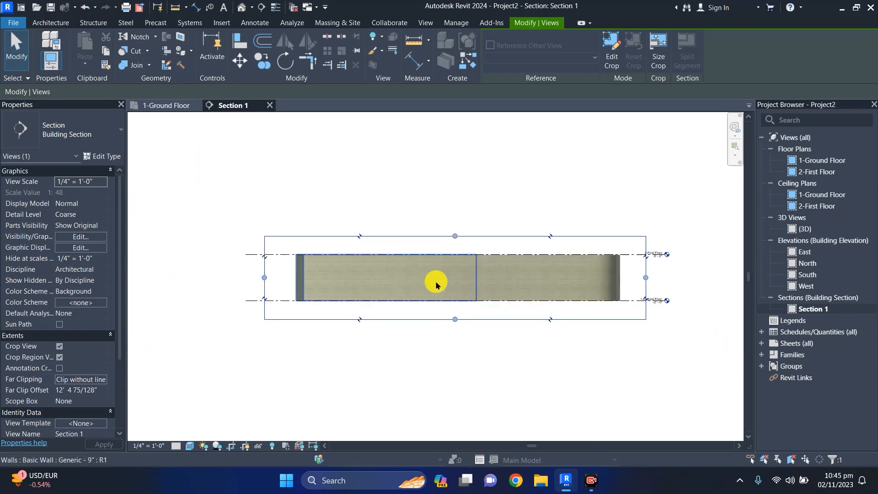
scroll(633, 274, "up", 2)
scroll(631, 274, "up", 3)
middle_click_drag(577, 281, 605, 286)
Flip the section line in the 1-Ground Floor plan to look south and reopen the Section 1 view
left_click(153, 105)
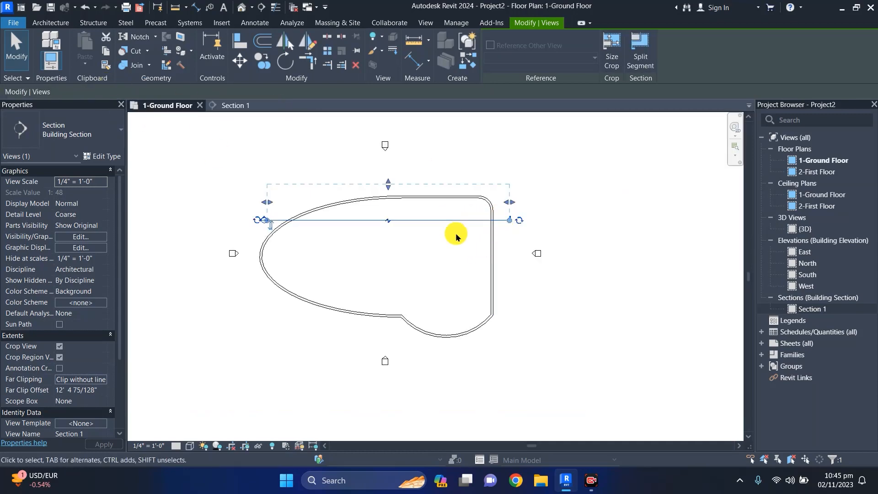
left_click(268, 227)
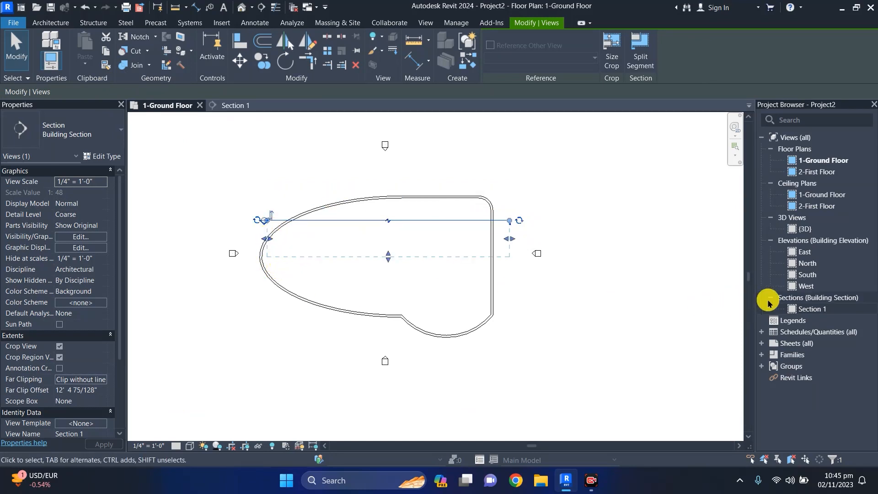
double_click(794, 308)
Extend the section's view depth in the ground floor plan past the southern arc wall and open the Section 1 view
scroll(574, 276, "down", 4)
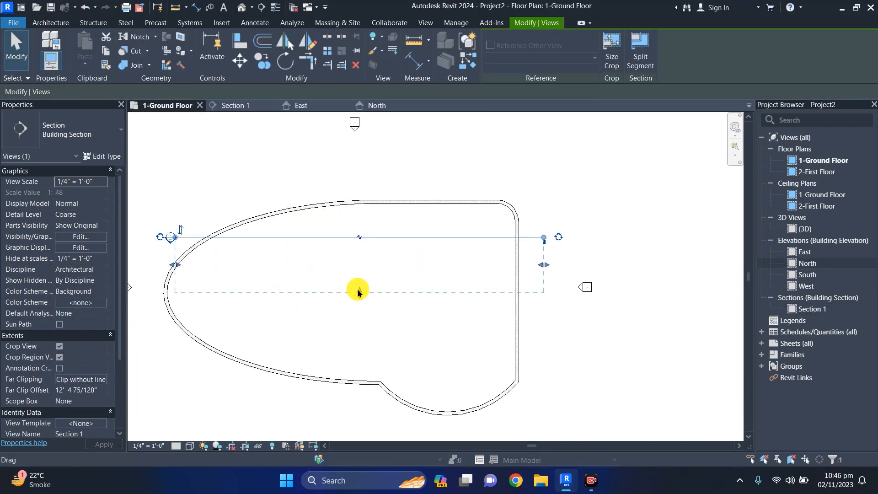
left_click_drag(358, 293, 353, 423)
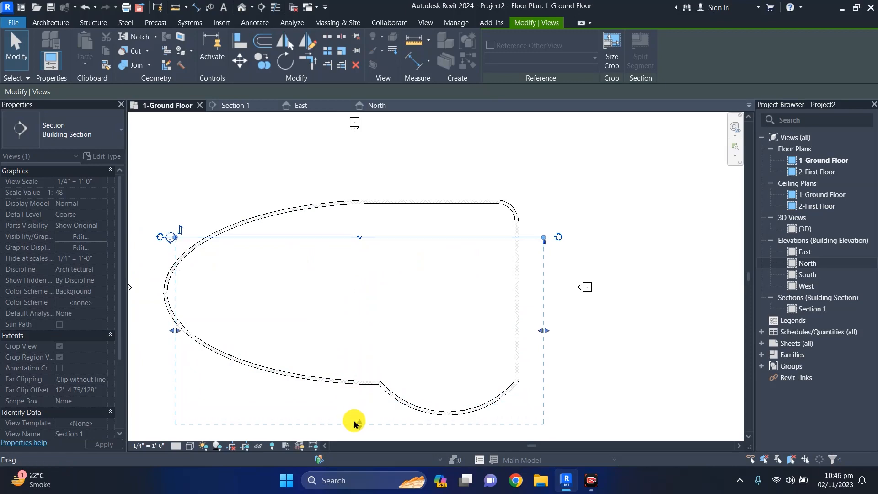
double_click(810, 309)
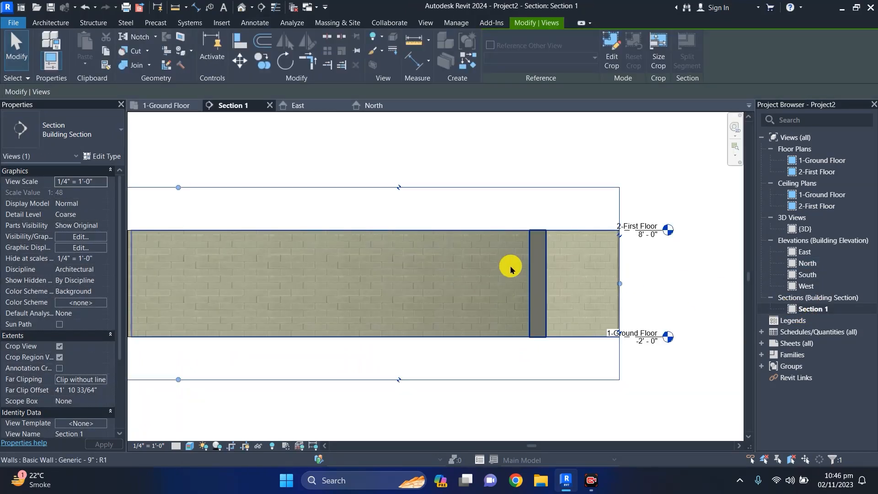
Inspect the cut walls and the curved masonry walls beyond them along the whole section view
scroll(511, 269, "down", 3)
scroll(299, 277, "up", 2)
scroll(336, 276, "up", 2)
scroll(342, 276, "down", 1)
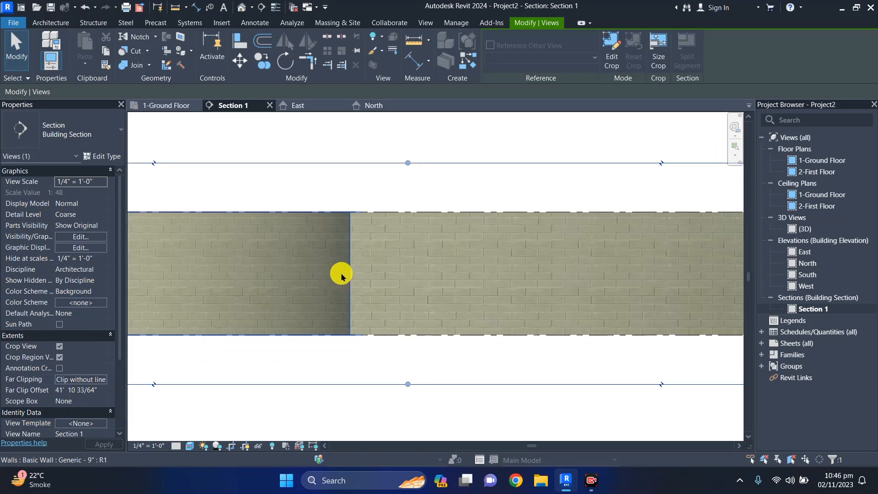
scroll(343, 277, "down", 3)
scroll(237, 283, "up", 1)
middle_click_drag(247, 291, 427, 308)
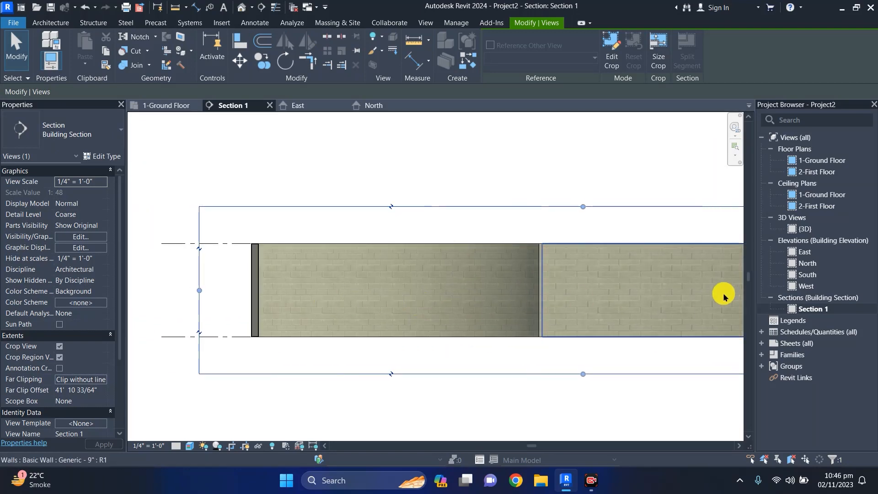
Close the Section 1, East and North views, keeping only the 1-Ground Floor plan open
scroll(645, 292, "down", 1)
middle_click_drag(640, 291, 438, 288)
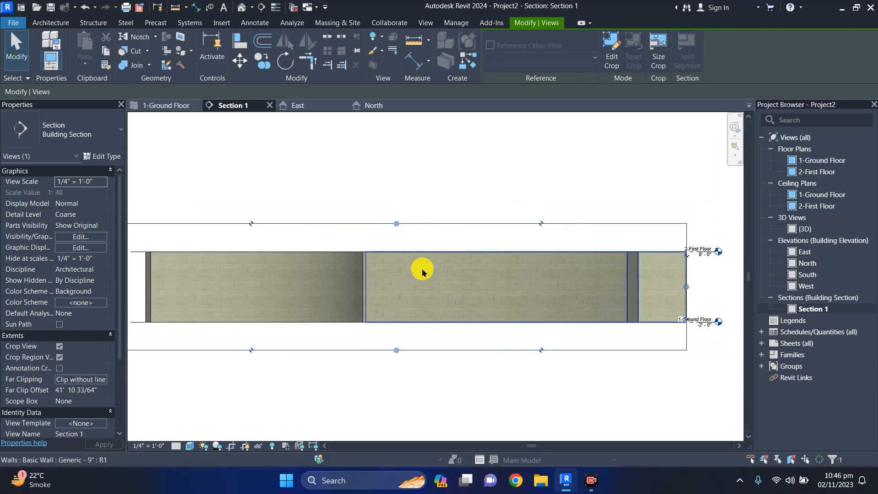
scroll(422, 272, "down", 2)
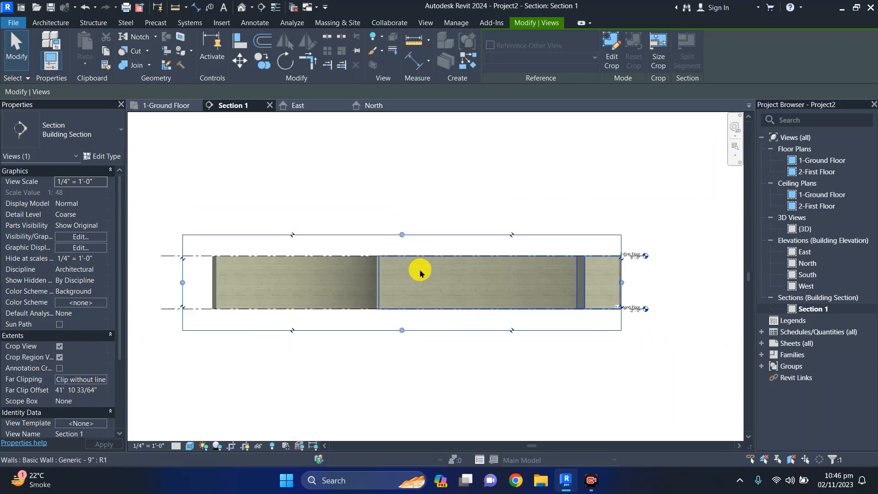
left_click(270, 106)
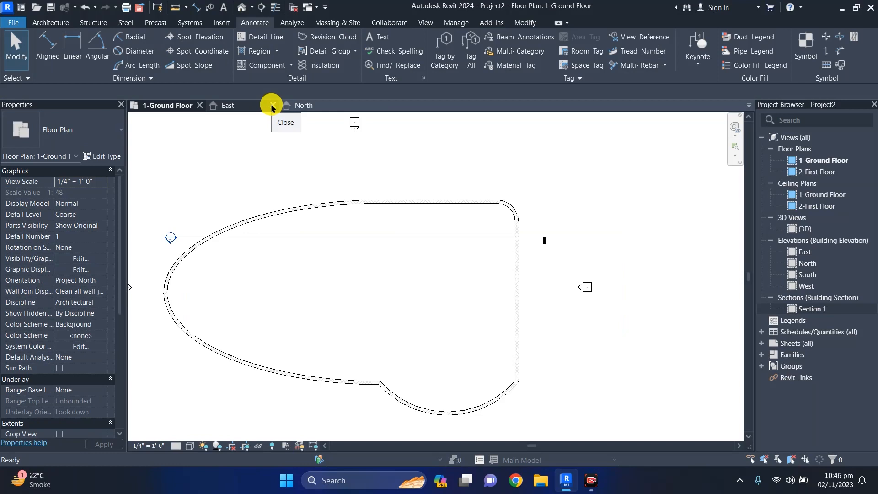
left_click(272, 107)
left_click(274, 106)
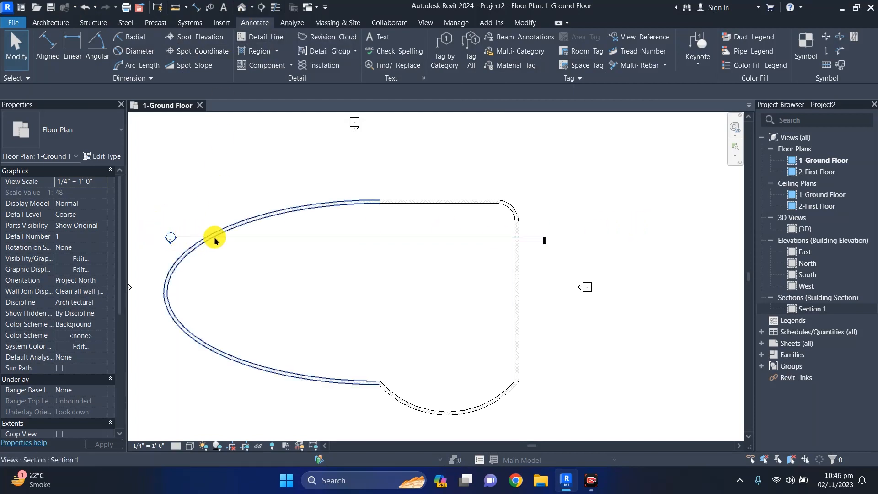
Extend the south-facing section's far clip to about 43' 7" and its western extent past the elliptical wall's west end
left_click(466, 236)
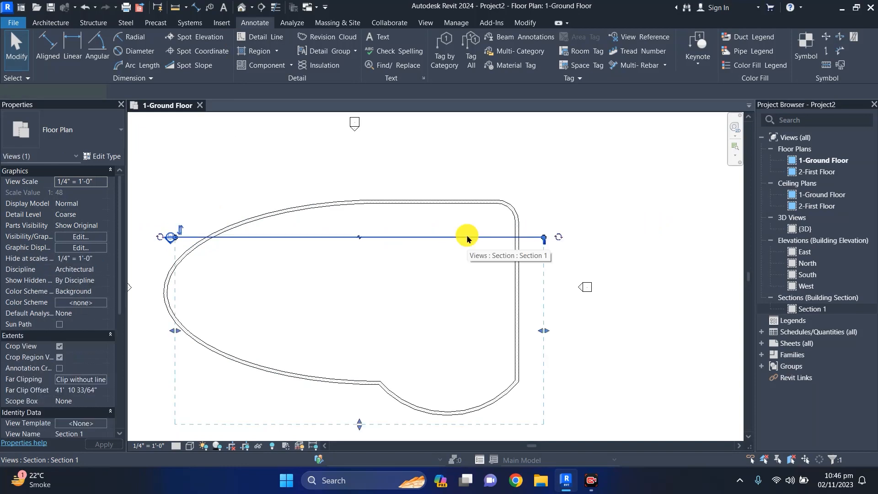
left_click(179, 228)
left_click(181, 247)
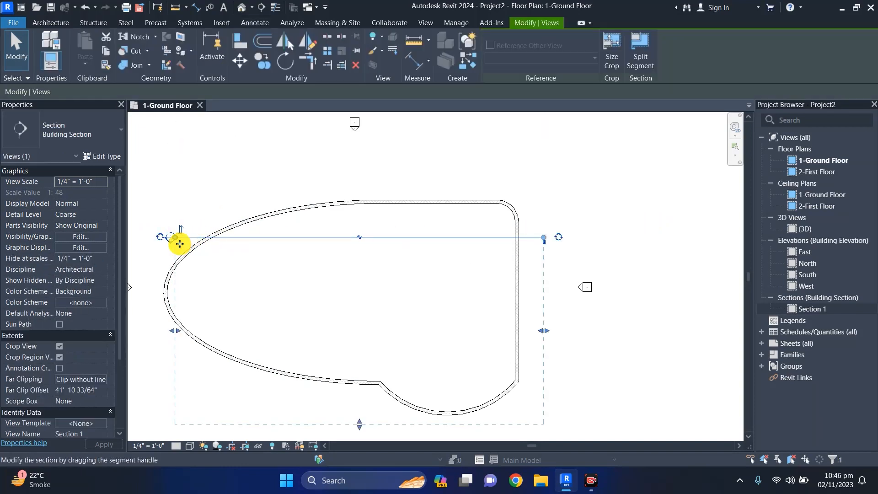
scroll(361, 339, "down", 2)
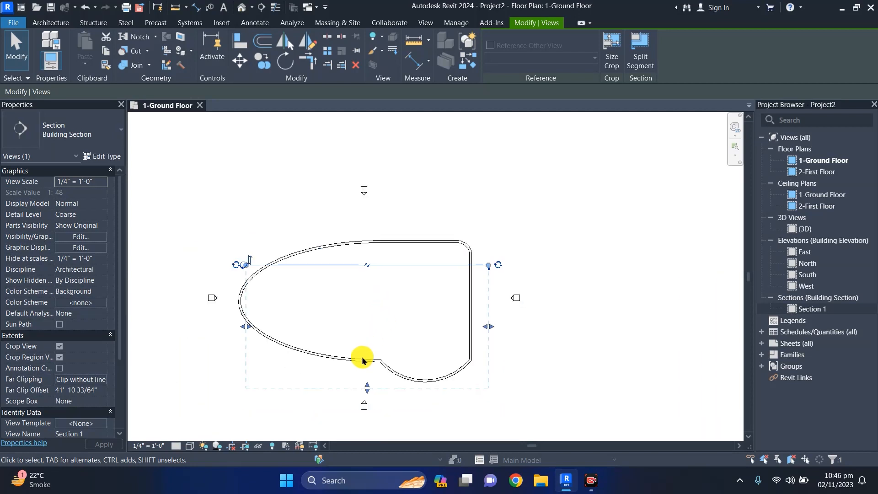
mouse_move(365, 388)
left_mouse_down()
mouse_move(379, 281)
mouse_move(378, 395)
left_mouse_up()
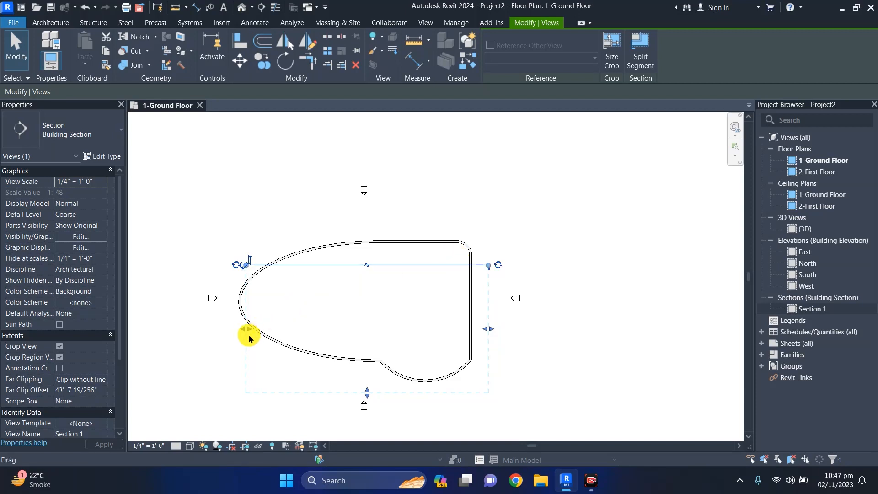
left_click_drag(246, 328, 225, 330)
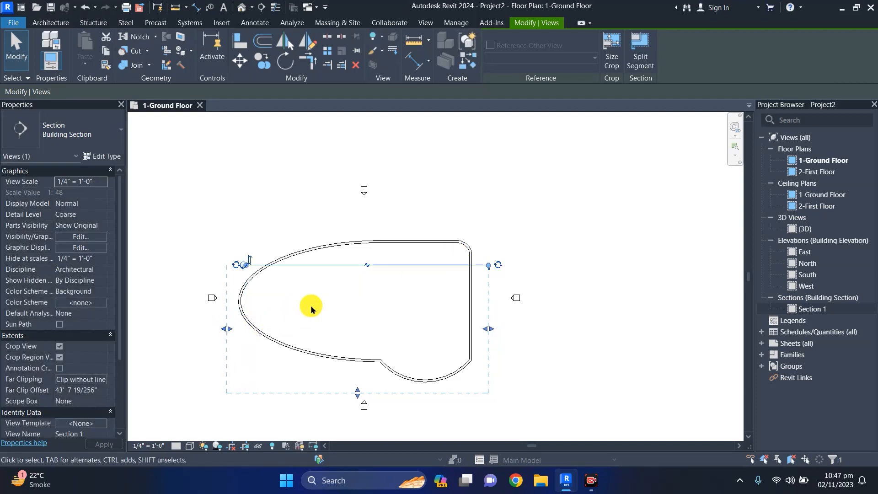
left_click(90, 23)
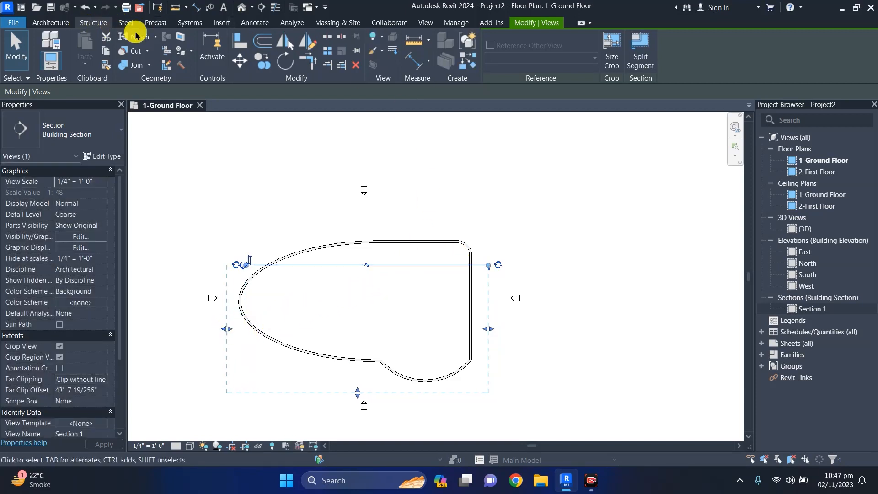
left_click(50, 27)
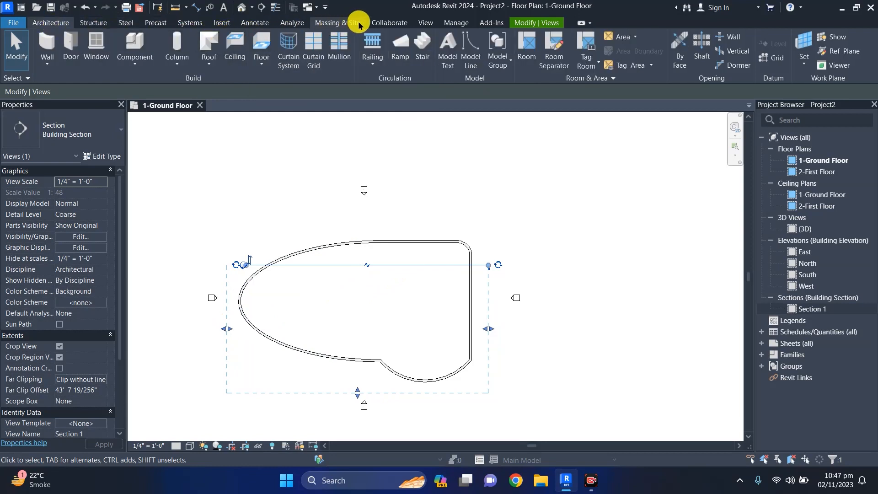
left_click(359, 24)
left_click(48, 24)
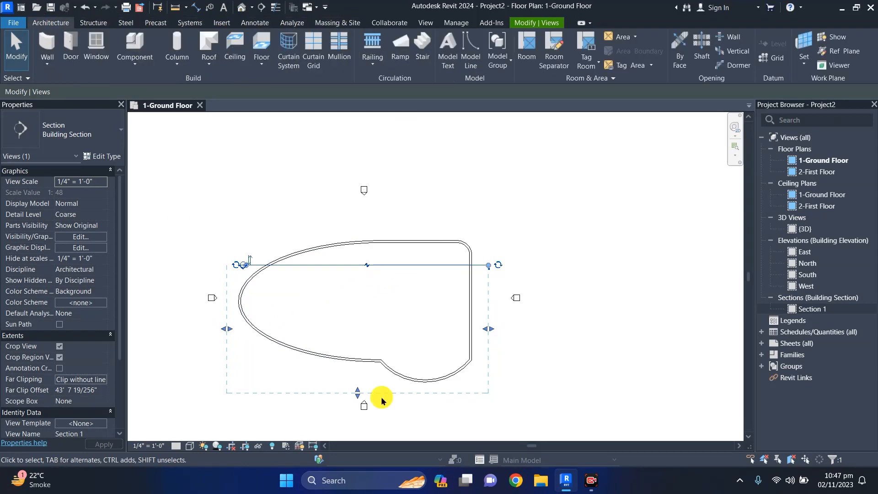